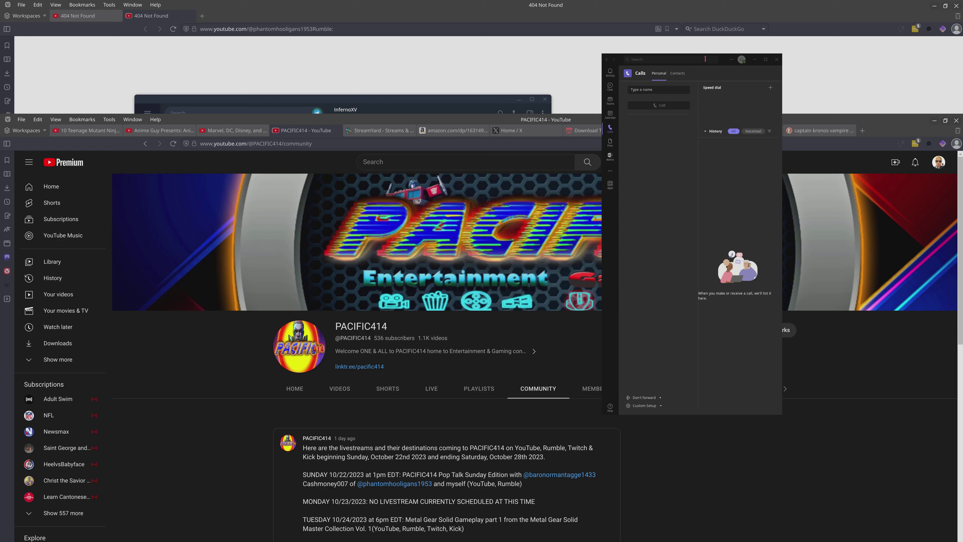
- Move the 404 Not Found browser window down off the desktop icons and open the apache-ofbiz-18.12.05 folder
{"action": "right_click", "coordinate": [618, 60]}
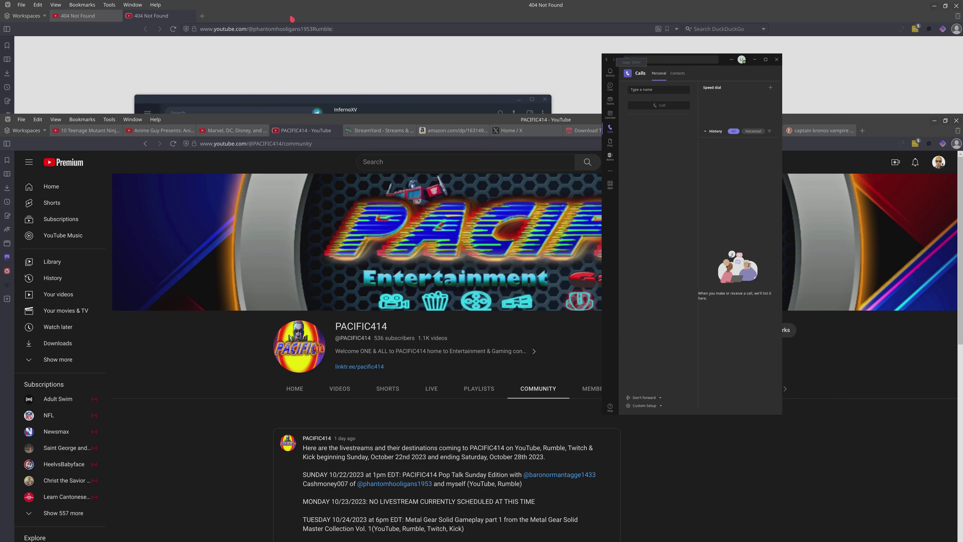
{"action": "left_click", "coordinate": [311, 3]}
{"action": "left_click", "coordinate": [316, 71]}
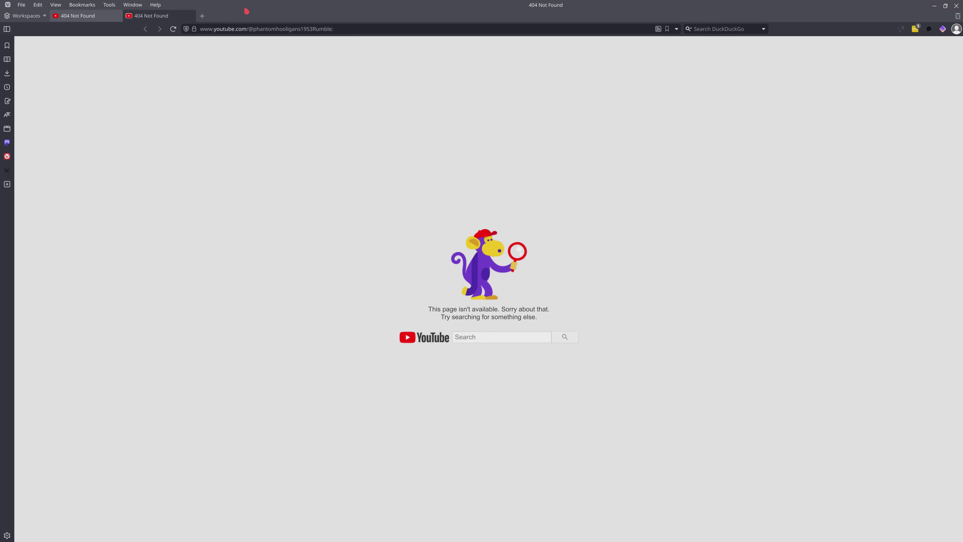
{"action": "left_click_drag", "start_coordinate": [244, 2], "coordinate": [320, 172]}
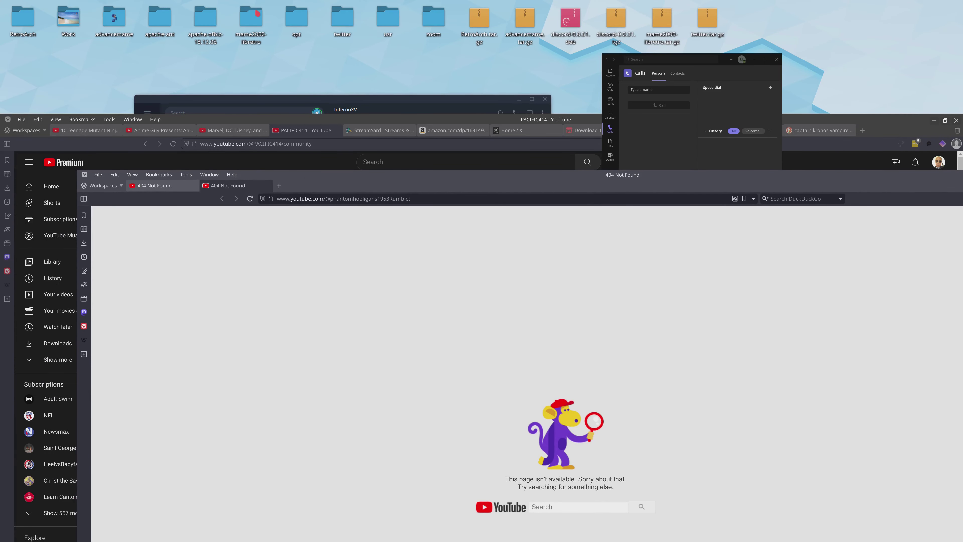
{"action": "left_click", "coordinate": [200, 29]}
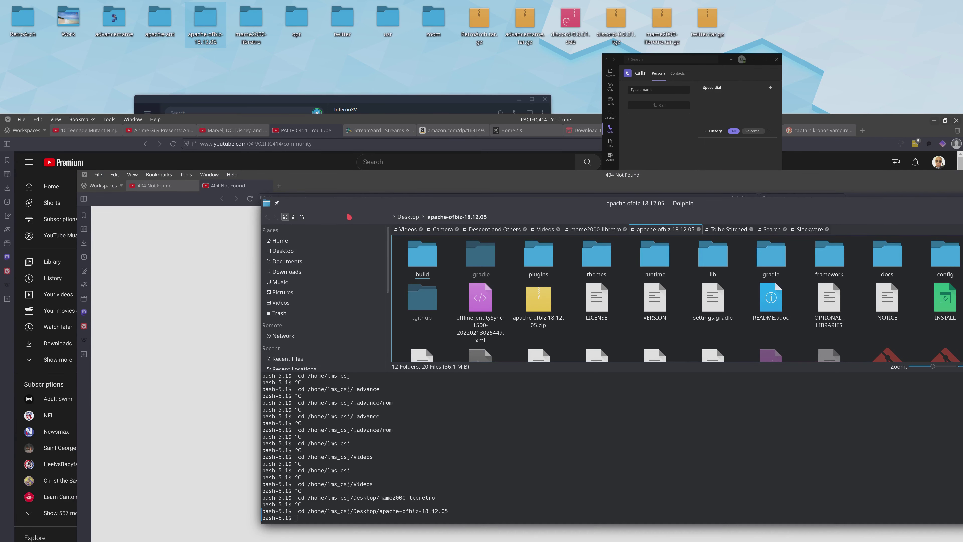
- Examine the folder window's management options, including the activities it can be shown in, and dismiss them
{"action": "right_click", "coordinate": [351, 208]}
{"action": "mouse_move", "coordinate": [402, 210]}
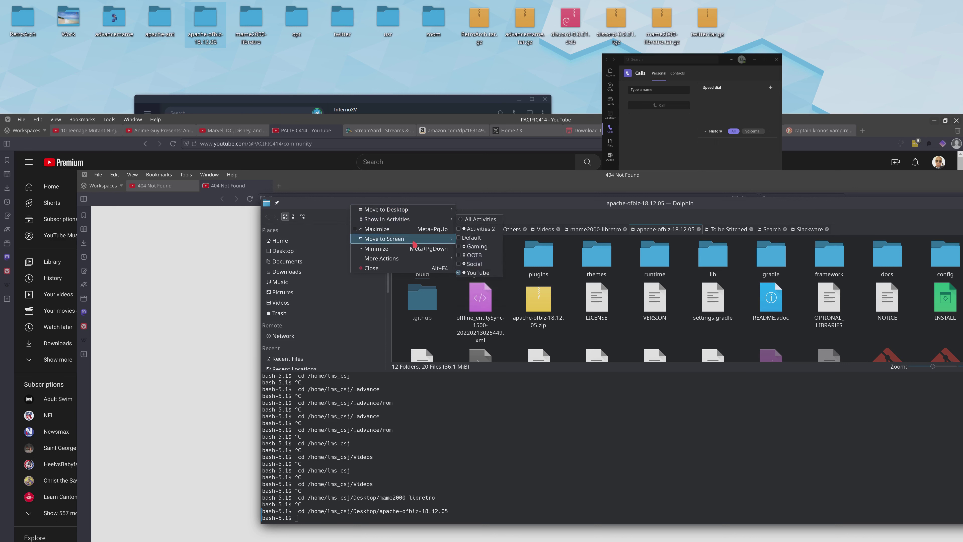
{"action": "mouse_move", "coordinate": [416, 263]}
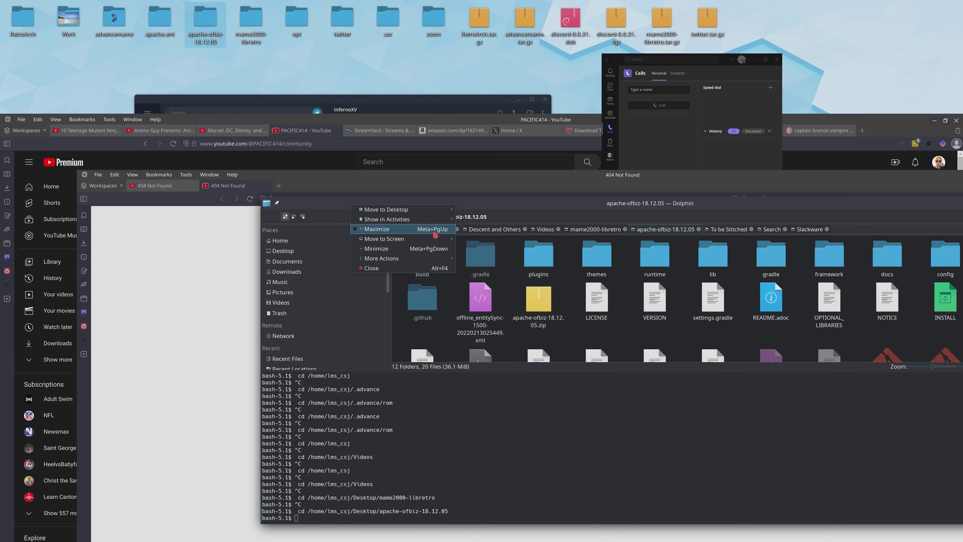
{"action": "mouse_move", "coordinate": [437, 220]}
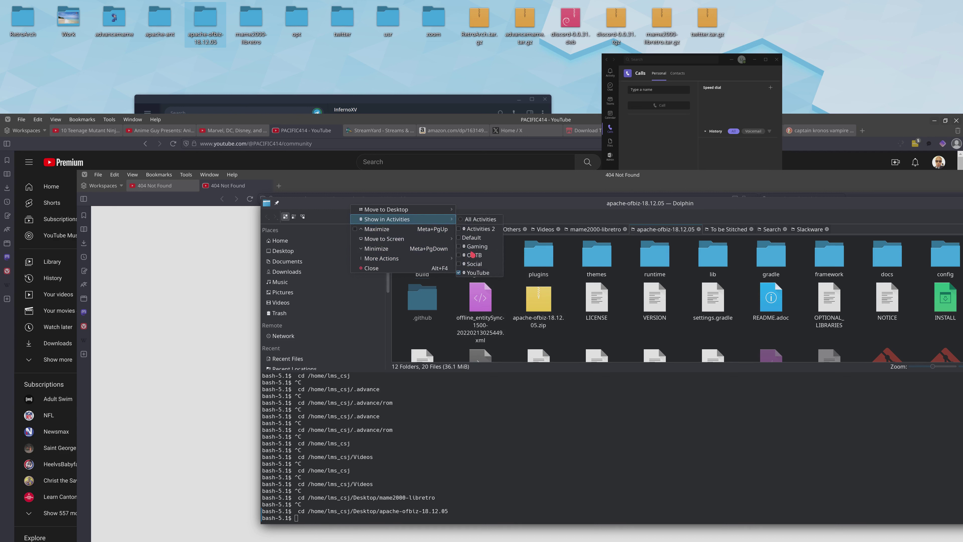
{"action": "left_click", "coordinate": [562, 227]}
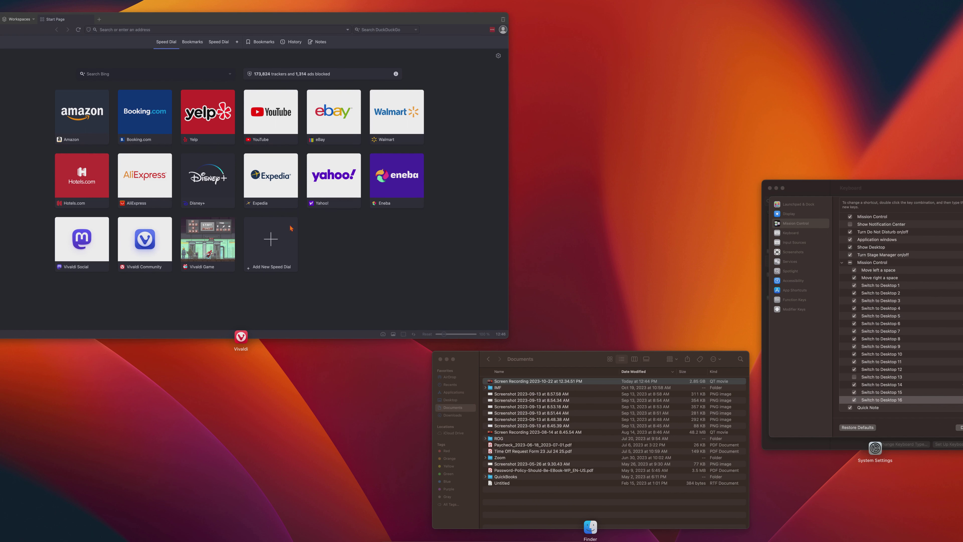
- Switch to the Finder Documents window from Mission Control and look through its navigation and view commands
{"action": "mouse_move", "coordinate": [130, 42]}
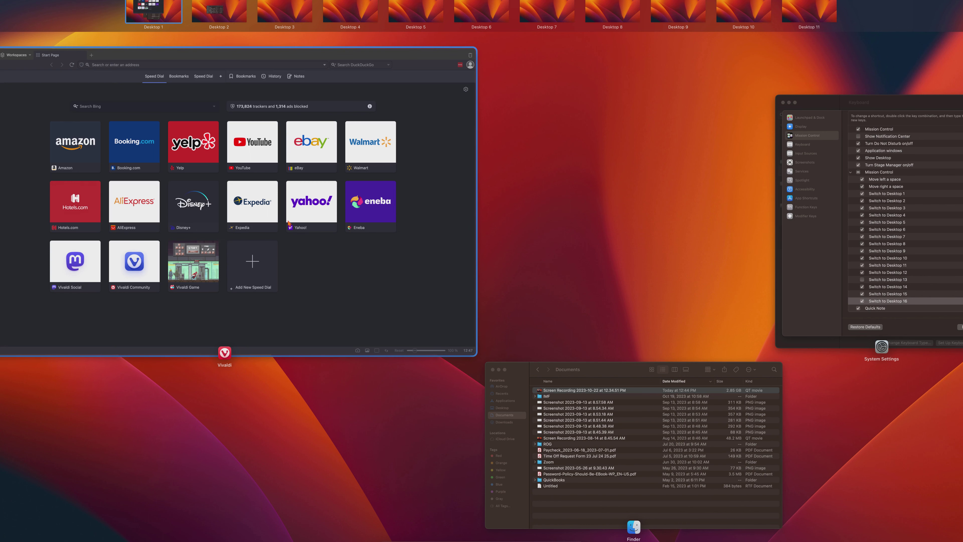
{"action": "left_click", "coordinate": [584, 418]}
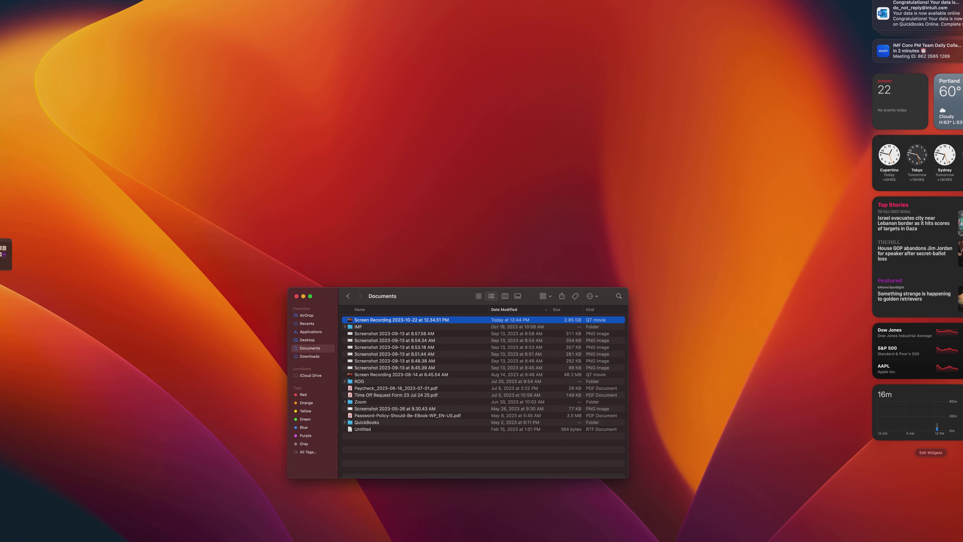
{"action": "left_click", "coordinate": [71, 0]}
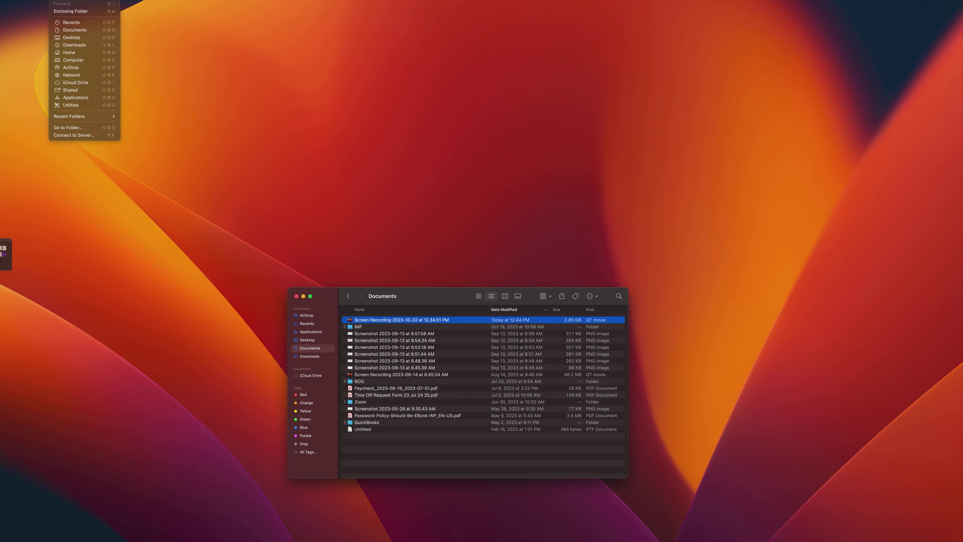
{"action": "mouse_move", "coordinate": [38, 0]}
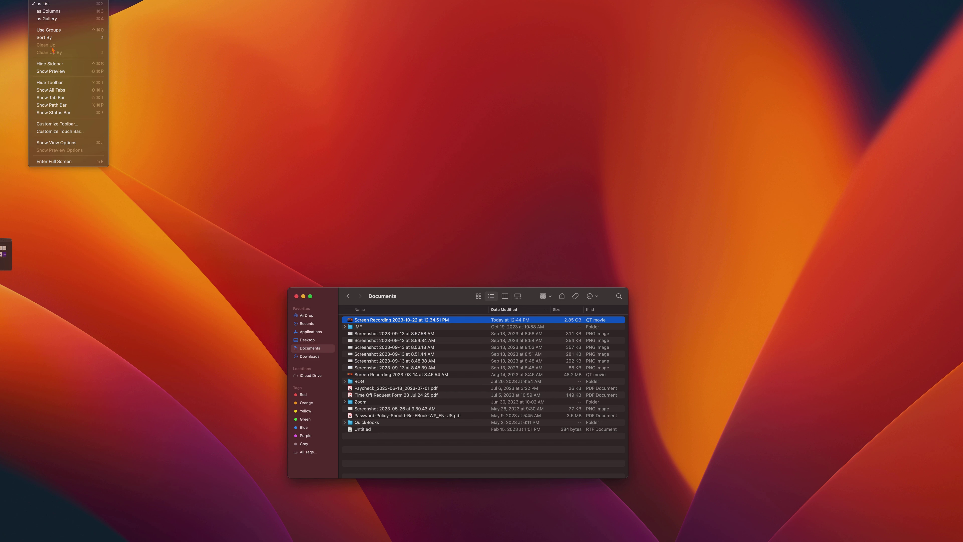
{"action": "mouse_move", "coordinate": [9, 0]}
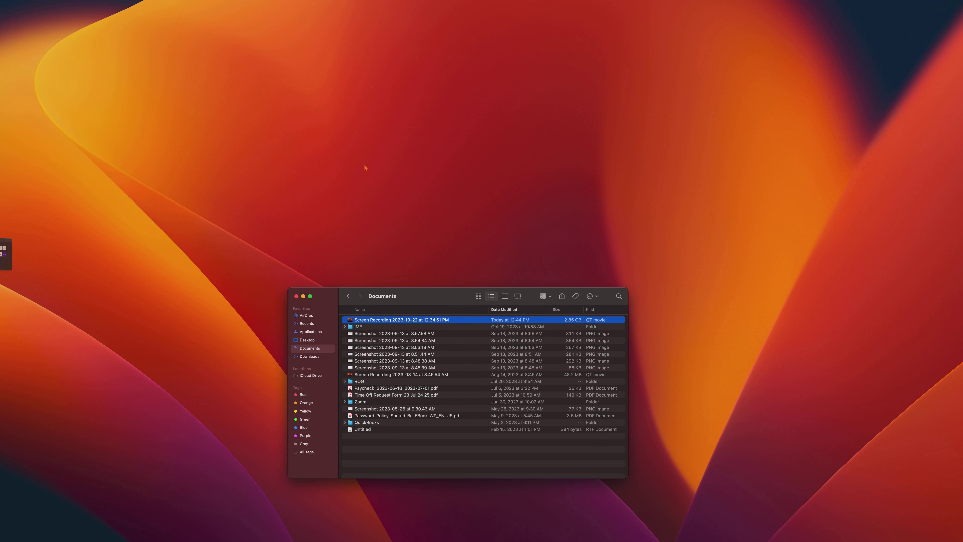
- Show all windows and spaces in Mission Control and move the Vivaldi window to Desktop 3
{"action": "key", "text": "ctrl+Up"}
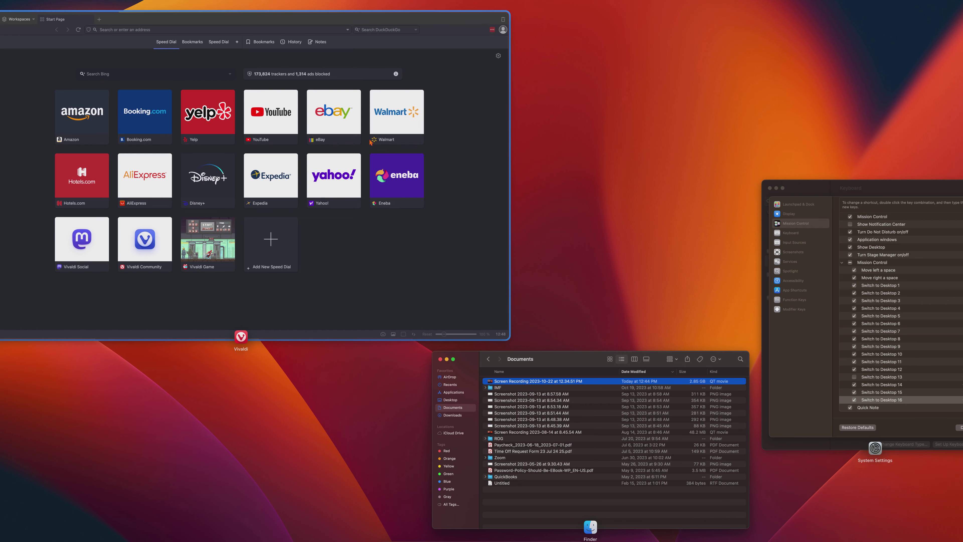
{"action": "mouse_move", "coordinate": [373, 2]}
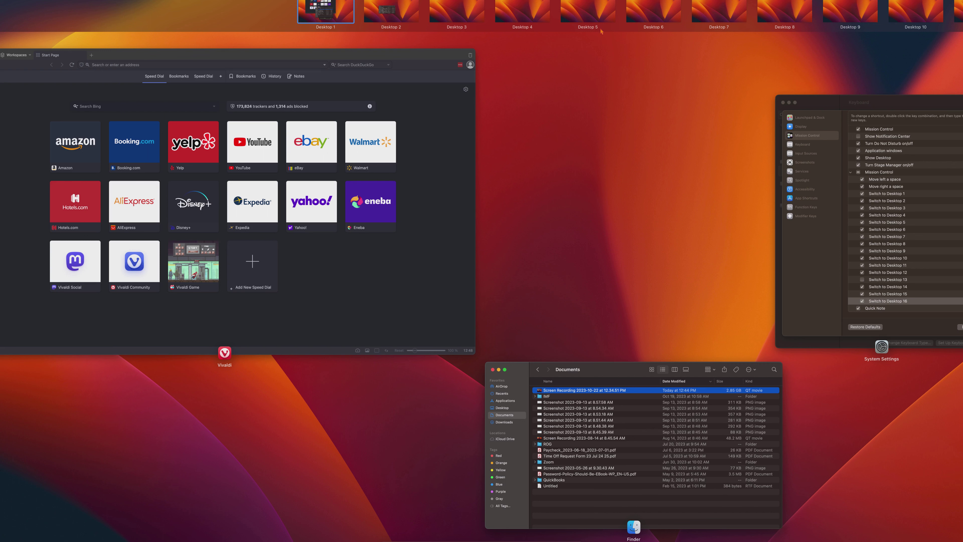
{"action": "left_click_drag", "start_coordinate": [302, 274], "coordinate": [303, 17]}
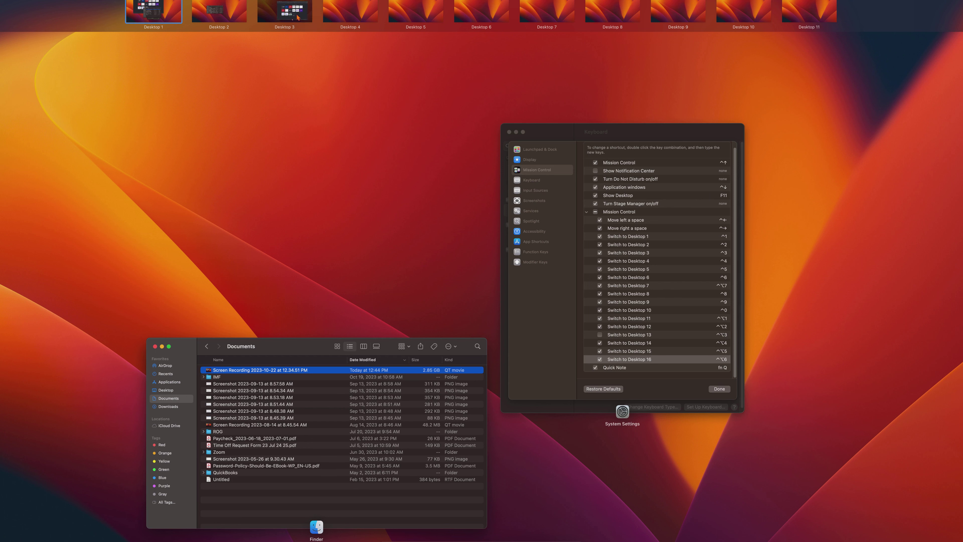
- Switch to System Settings, reopen the keyboard shortcuts and expand the Mission Control group to examine its space-switching shortcuts
{"action": "left_click", "coordinate": [628, 308]}
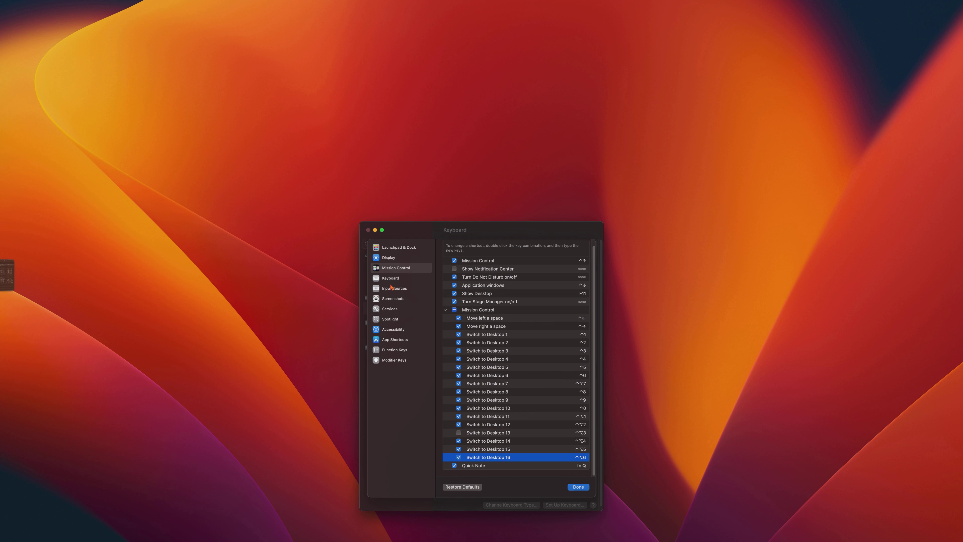
{"action": "left_click", "coordinate": [573, 488]}
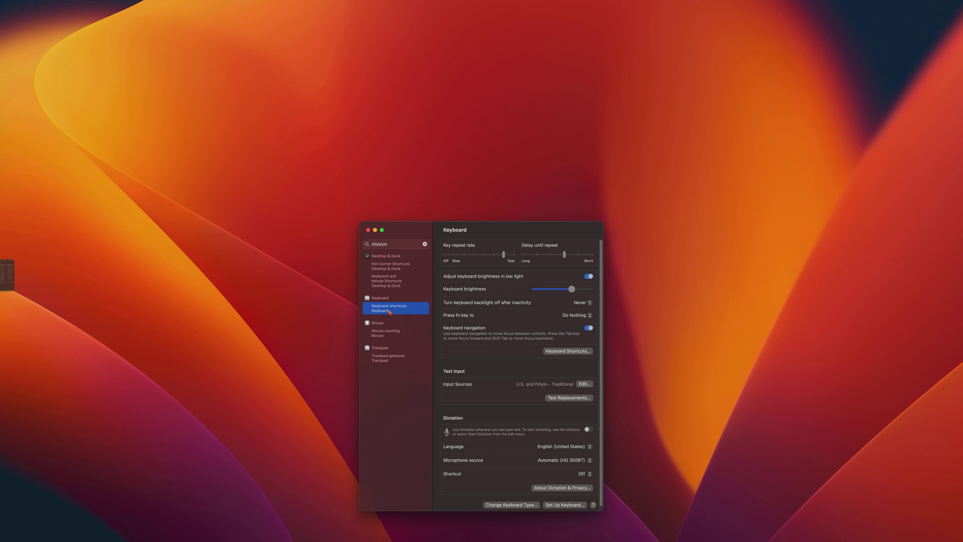
{"action": "left_click", "coordinate": [551, 352]}
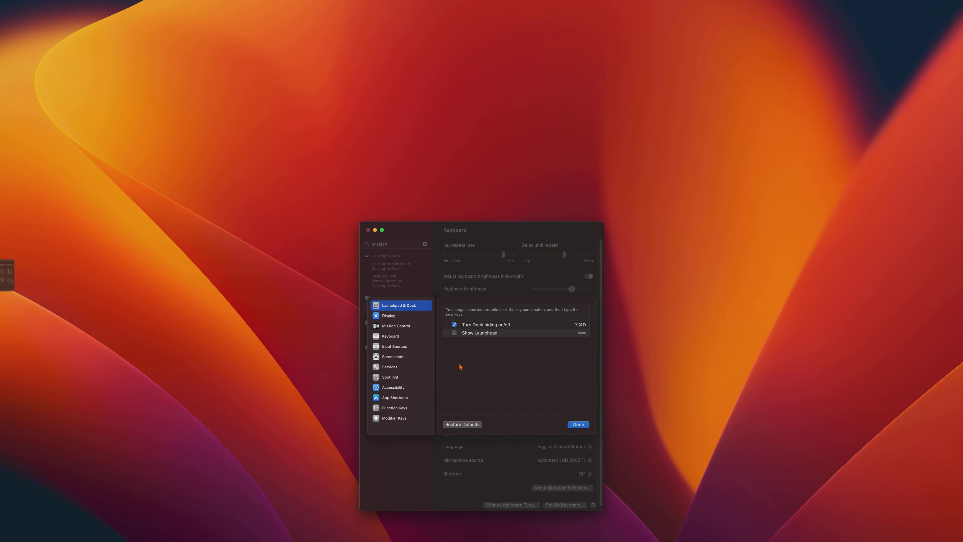
{"action": "left_click", "coordinate": [397, 326]}
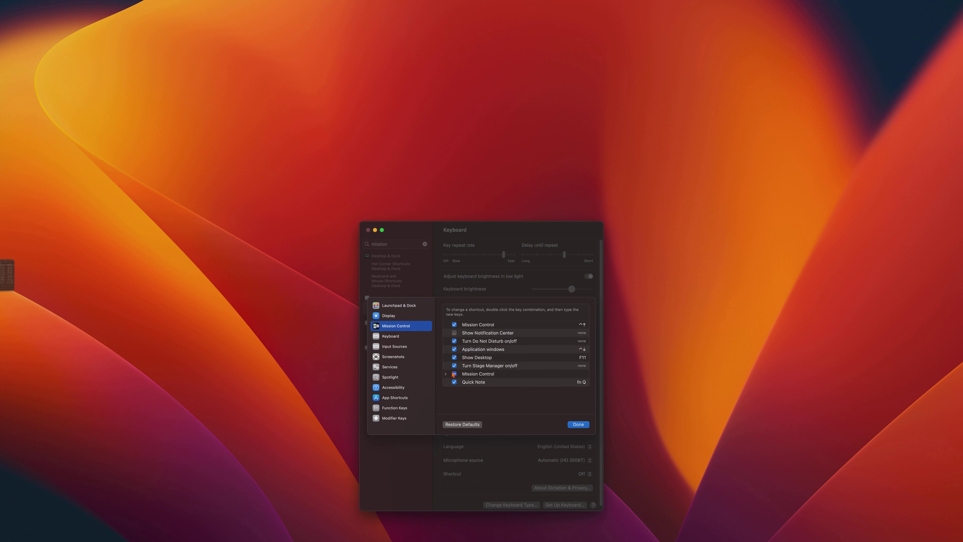
{"action": "left_click", "coordinate": [467, 375]}
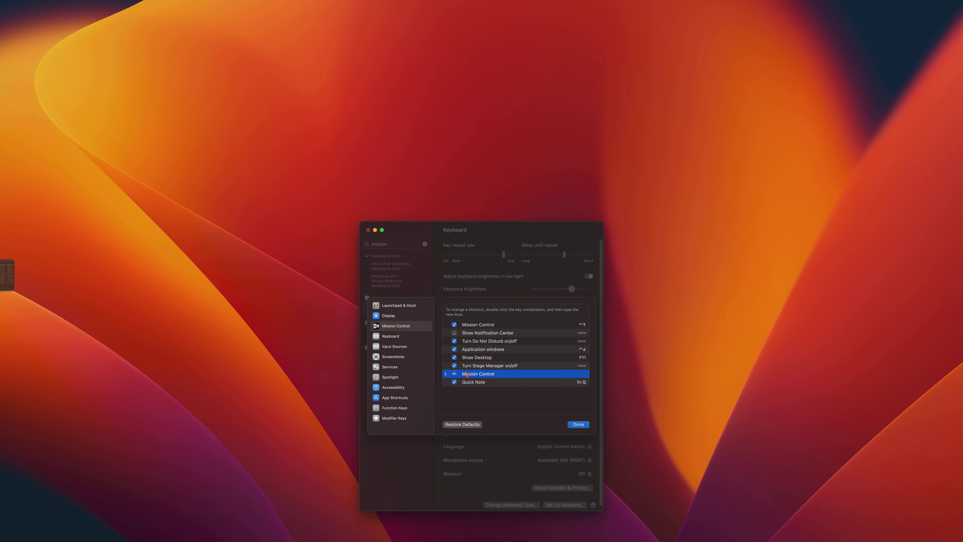
{"action": "left_click", "coordinate": [445, 373]}
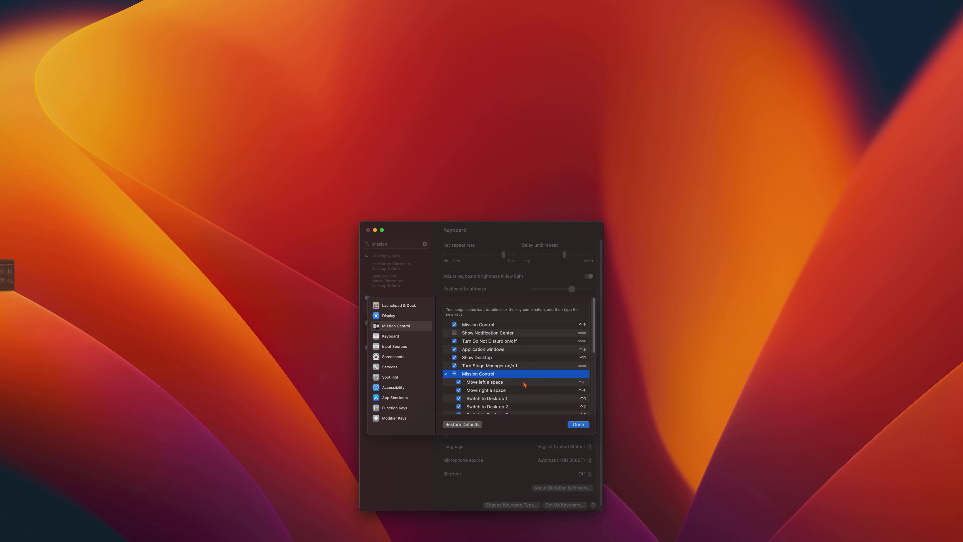
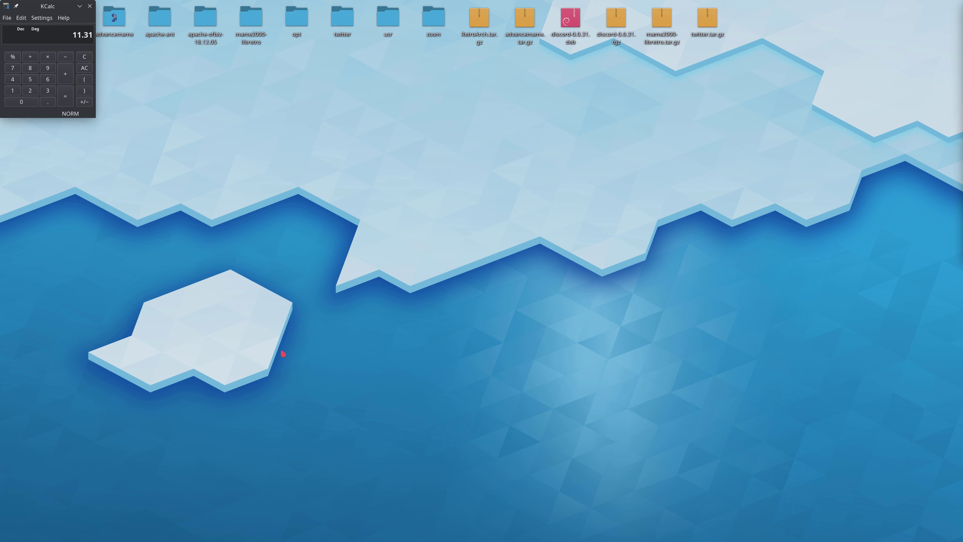
- Switch to the KDE desktop, find the workspace behavior settings by searching for "workspa", and show the Virtual Desktops page
{"action": "key", "text": "super"}
{"action": "type", "text": "workspa"}
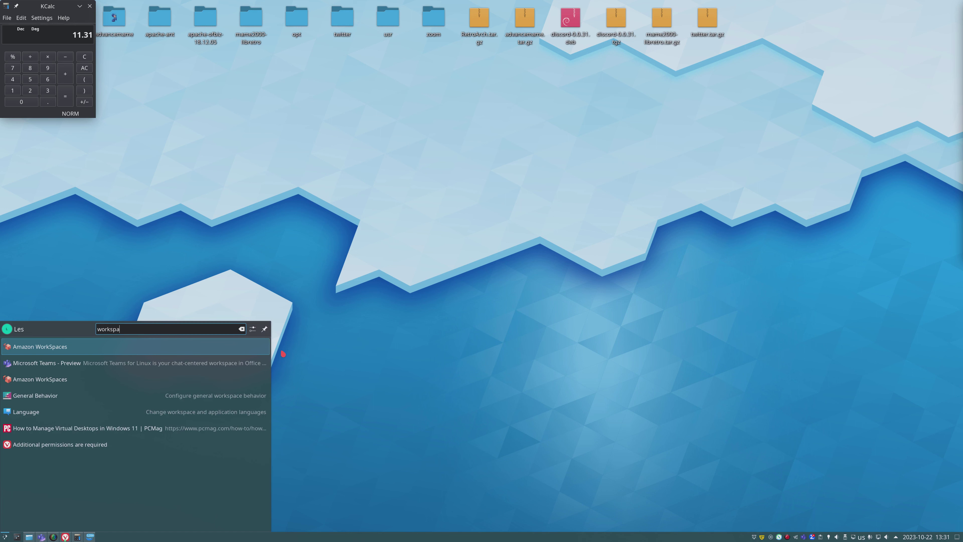
{"action": "left_click", "coordinate": [130, 395]}
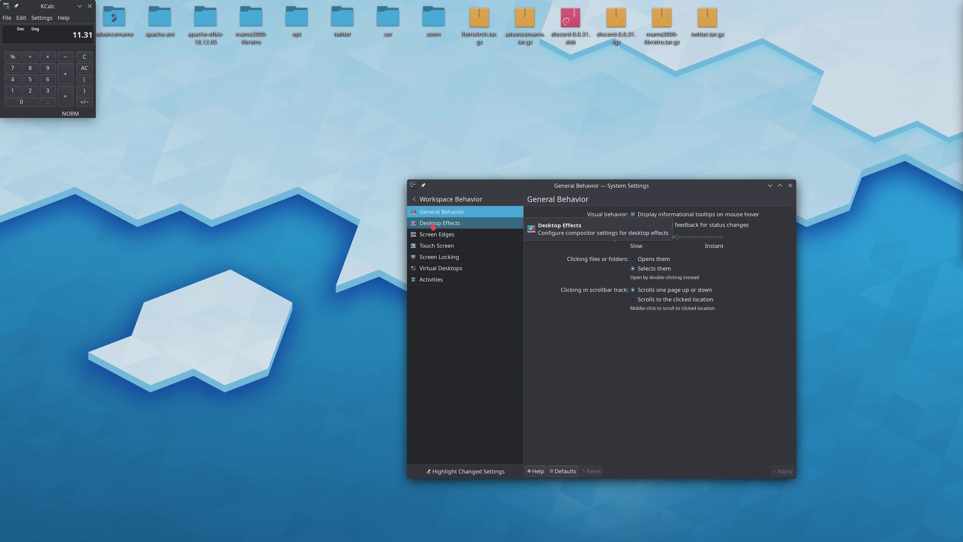
{"action": "left_click", "coordinate": [479, 268]}
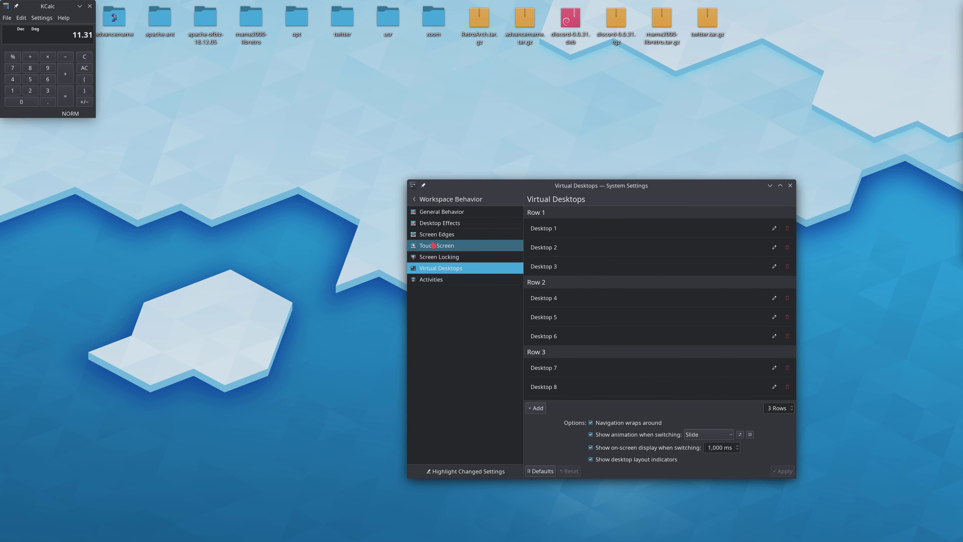
- Look through the General Behavior, Desktop Effects and Screen Edges settings for options related to desktop switching
{"action": "left_click", "coordinate": [441, 211]}
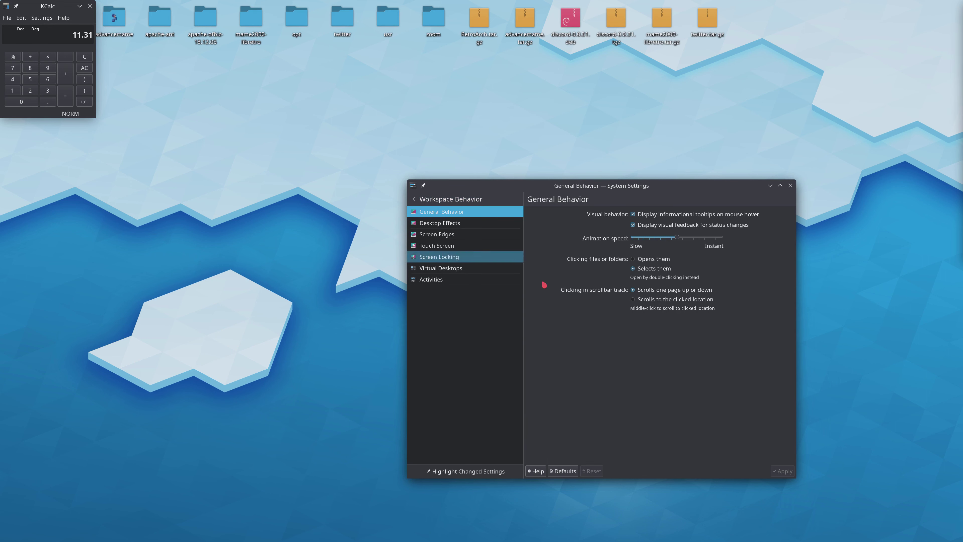
{"action": "left_click", "coordinate": [453, 227]}
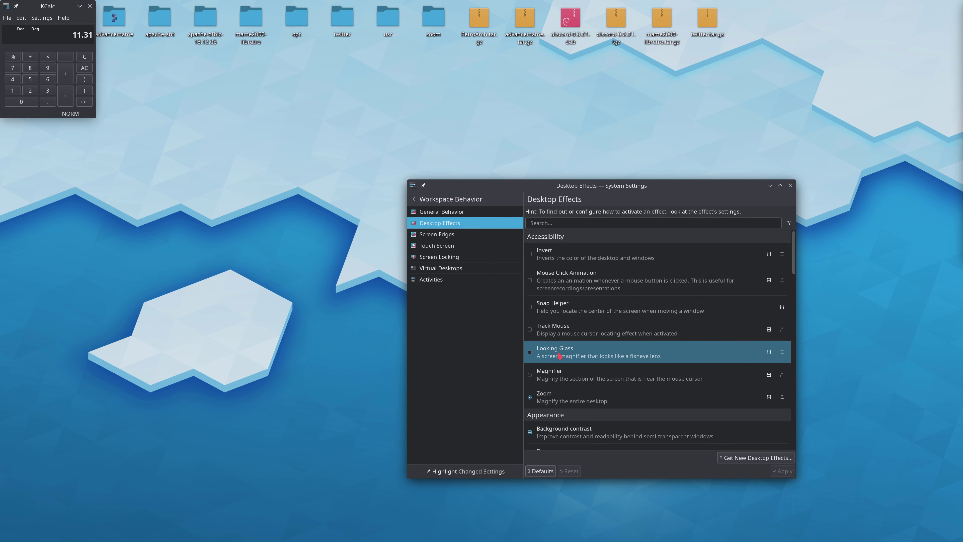
{"action": "scroll", "coordinate": [556, 357], "scroll_direction": "down", "scroll_amount": 1}
{"action": "scroll", "coordinate": [556, 357], "scroll_direction": "down", "scroll_amount": 3}
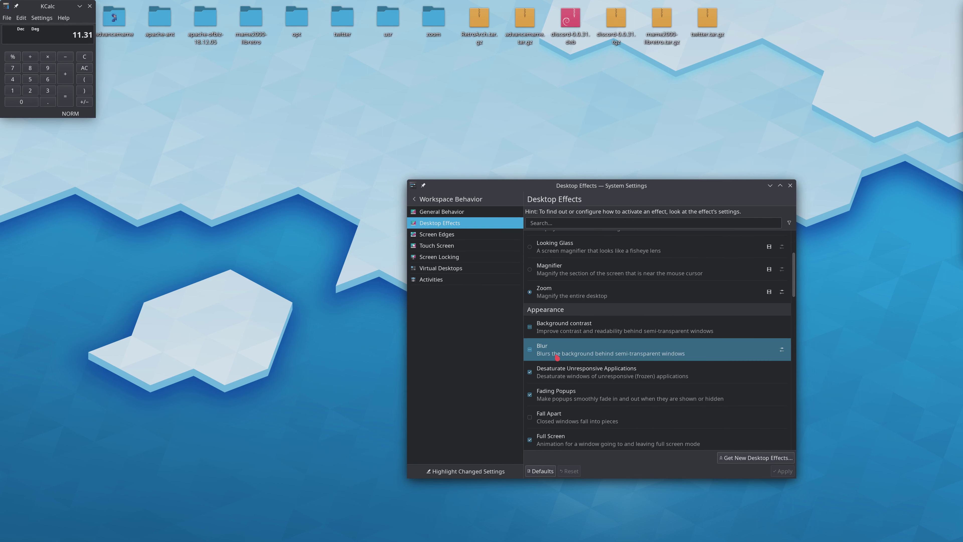
{"action": "scroll", "coordinate": [556, 357], "scroll_direction": "up", "scroll_amount": 1}
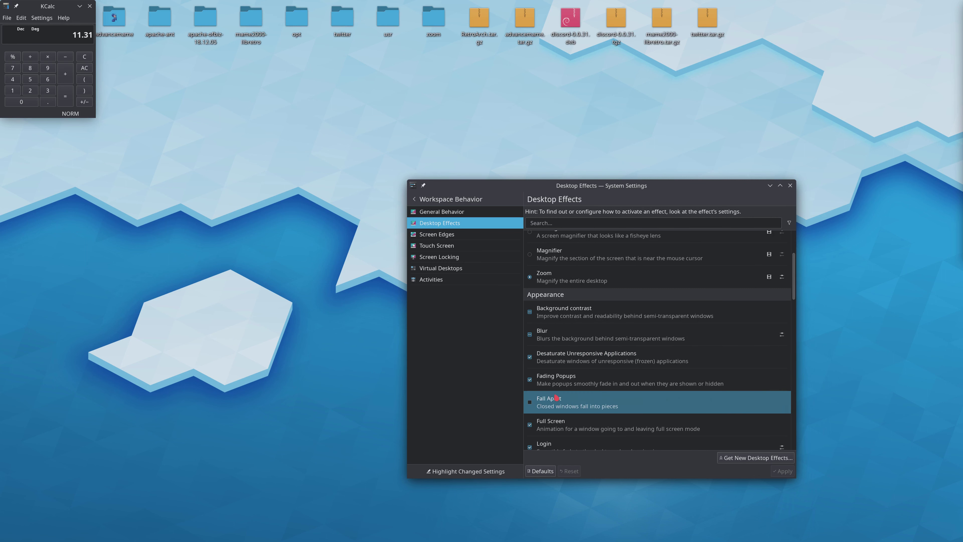
{"action": "left_click", "coordinate": [430, 247]}
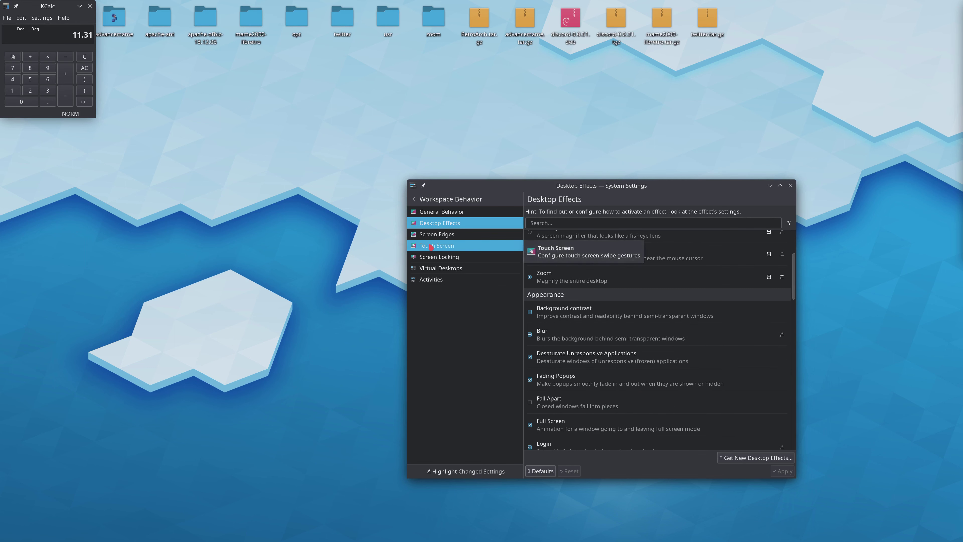
{"action": "left_click", "coordinate": [429, 238]}
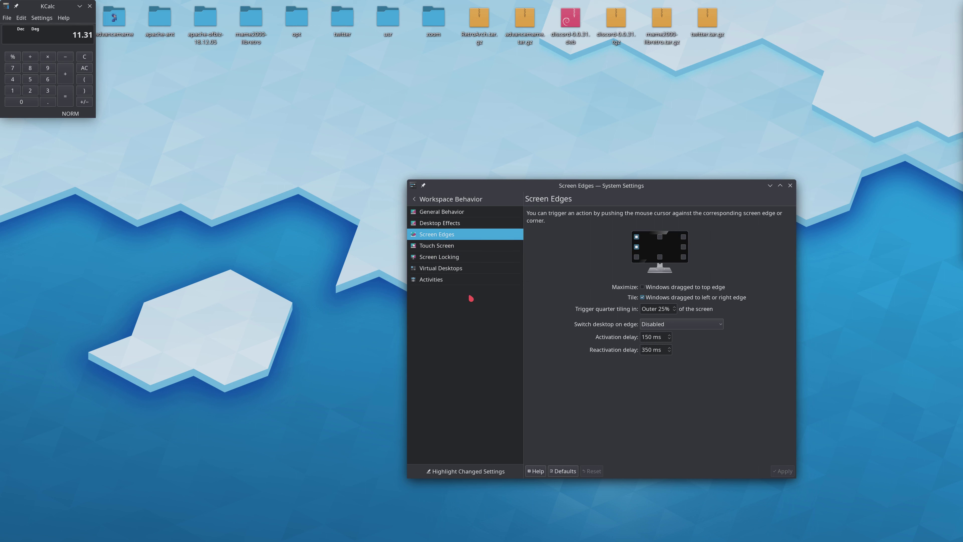
- Examine the Activities list and its switching shortcuts, and return to the Virtual Desktops settings
{"action": "left_click", "coordinate": [428, 271]}
{"action": "left_click", "coordinate": [430, 281]}
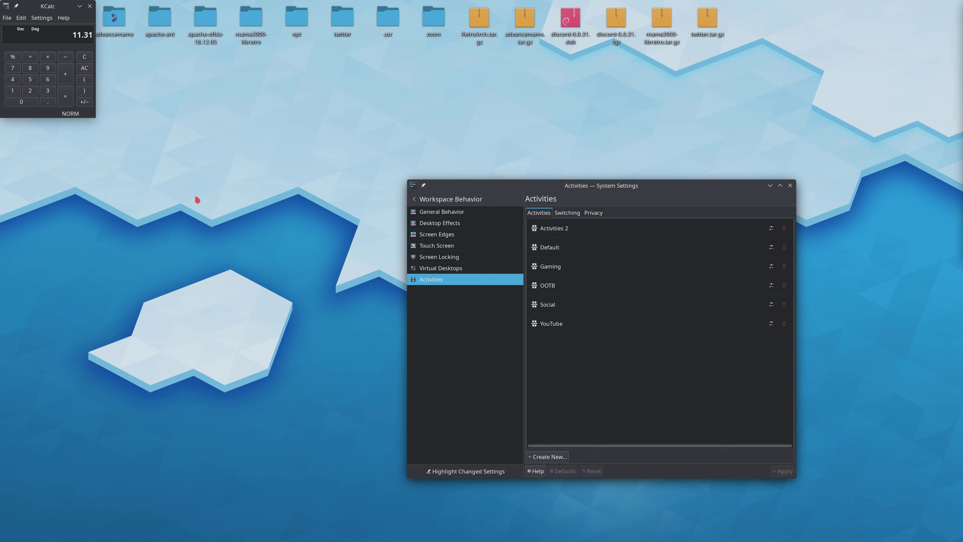
{"action": "left_click", "coordinate": [567, 213]}
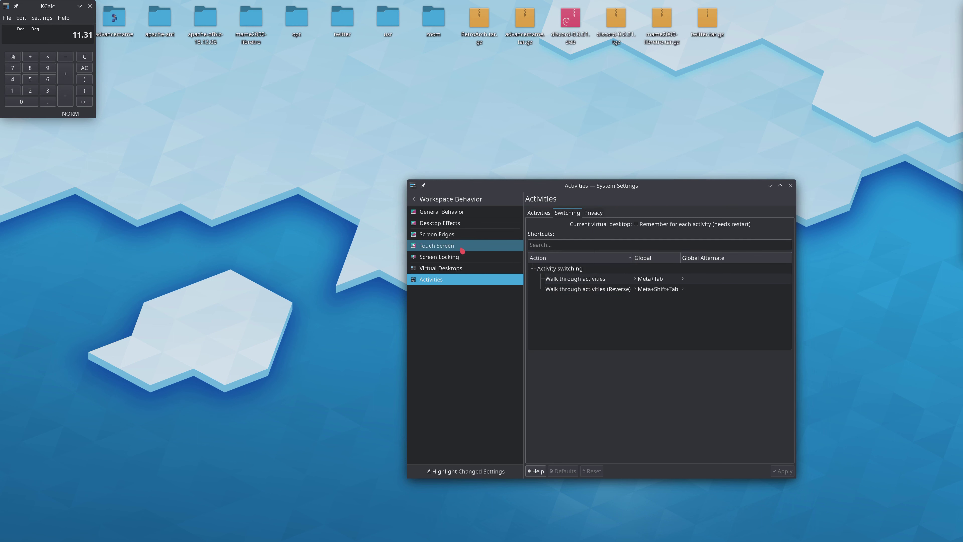
{"action": "left_click", "coordinate": [455, 268]}
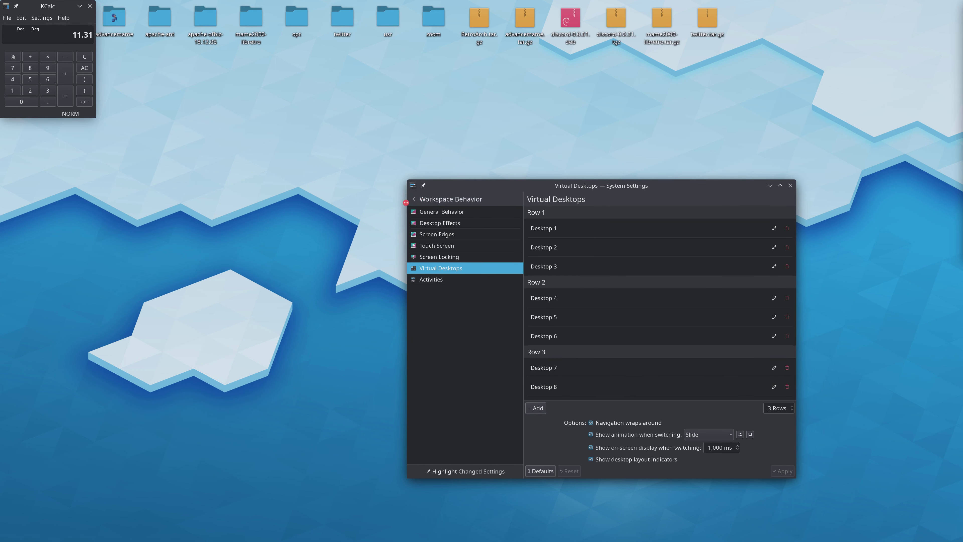
- Open the Shortcuts settings and examine the shortcuts assigned to the Activity switching service
{"action": "left_click", "coordinate": [413, 203]}
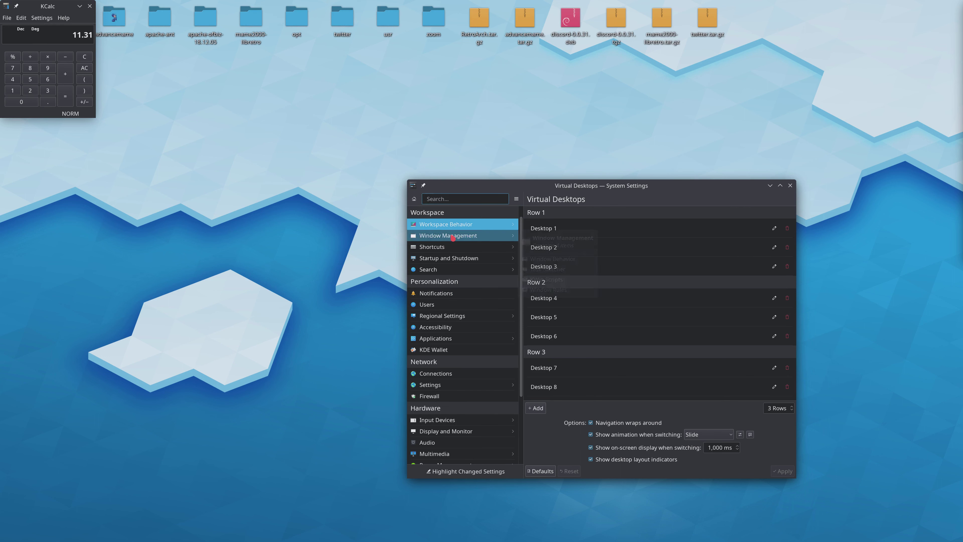
{"action": "left_click", "coordinate": [451, 246]}
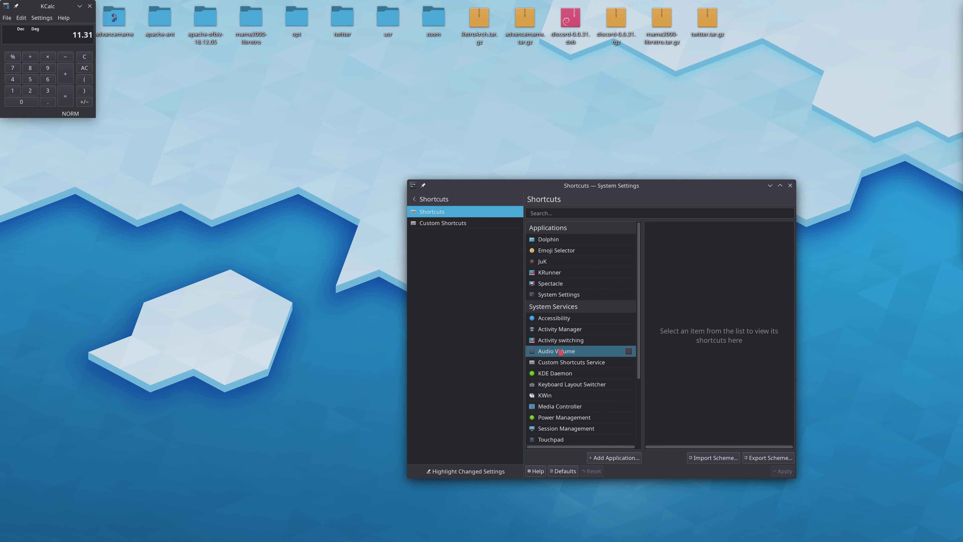
{"action": "scroll", "coordinate": [560, 352], "scroll_direction": "down", "scroll_amount": 1}
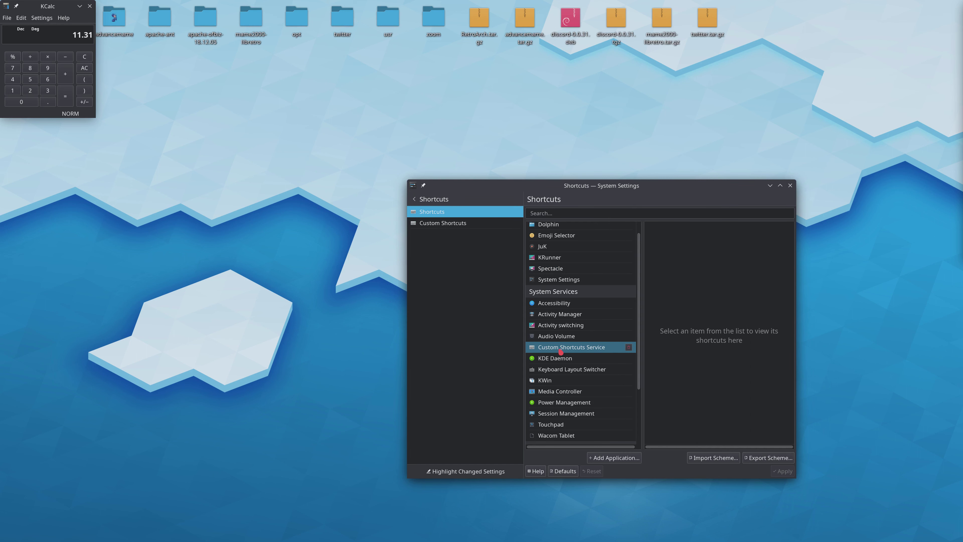
{"action": "scroll", "coordinate": [560, 351], "scroll_direction": "down", "scroll_amount": 5}
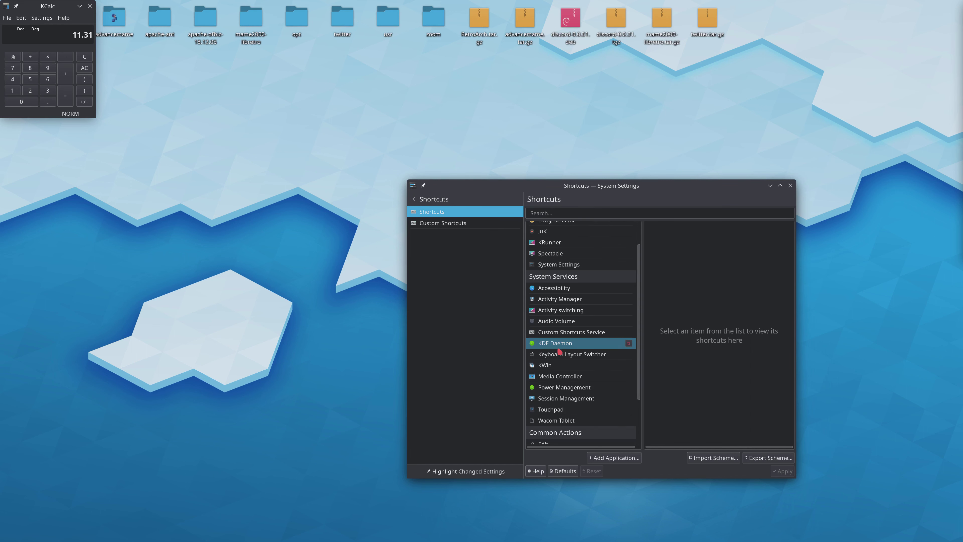
{"action": "scroll", "coordinate": [559, 351], "scroll_direction": "up", "scroll_amount": 5}
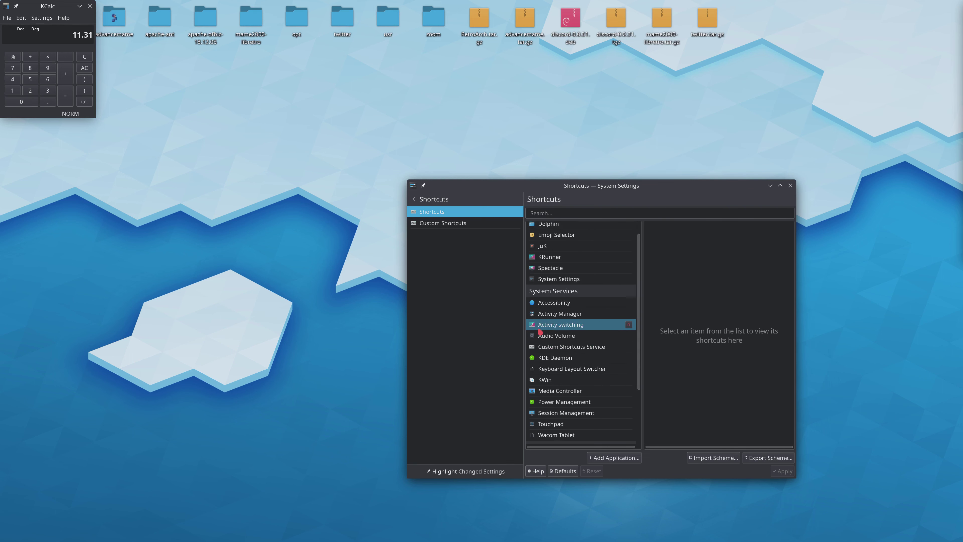
{"action": "left_click", "coordinate": [541, 324]}
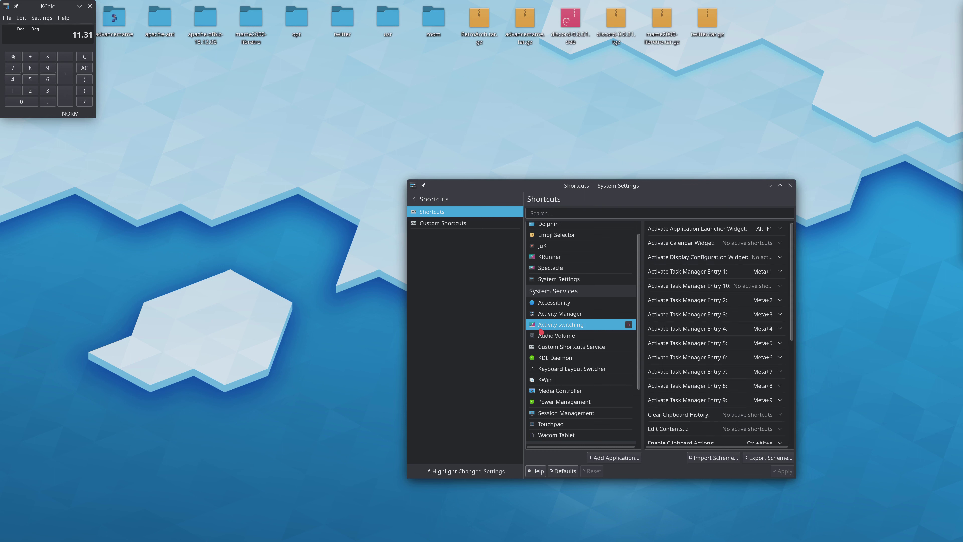
{"action": "scroll", "coordinate": [726, 335], "scroll_direction": "down", "scroll_amount": 1}
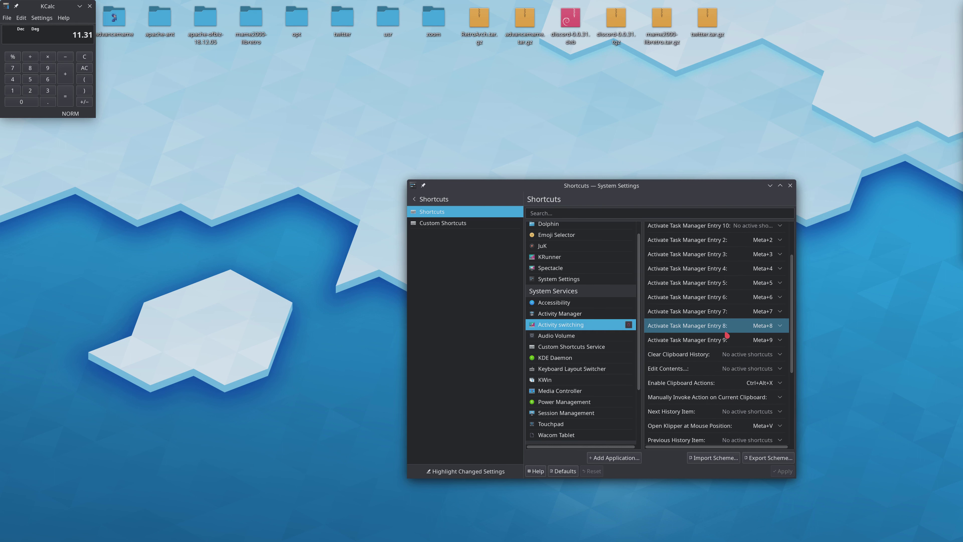
{"action": "scroll", "coordinate": [727, 335], "scroll_direction": "down", "scroll_amount": 4}
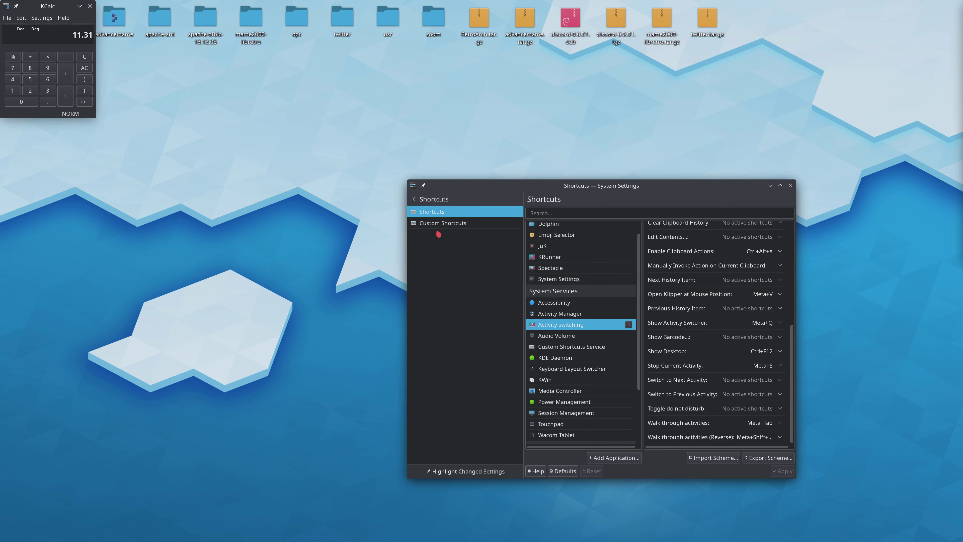
- Check the Custom Shortcuts page and the advanced Window Behavior options, and return to the settings overview
{"action": "left_click", "coordinate": [441, 223]}
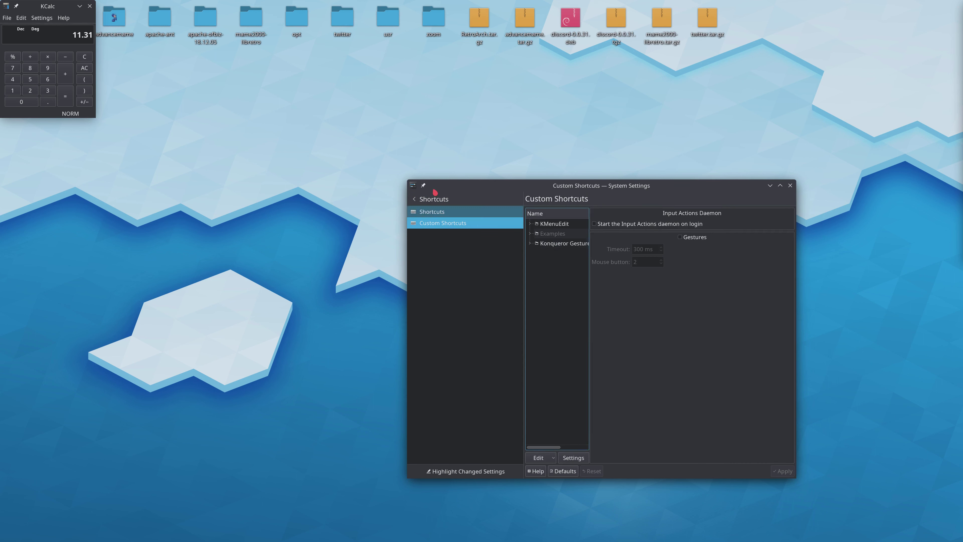
{"action": "left_click", "coordinate": [448, 199]}
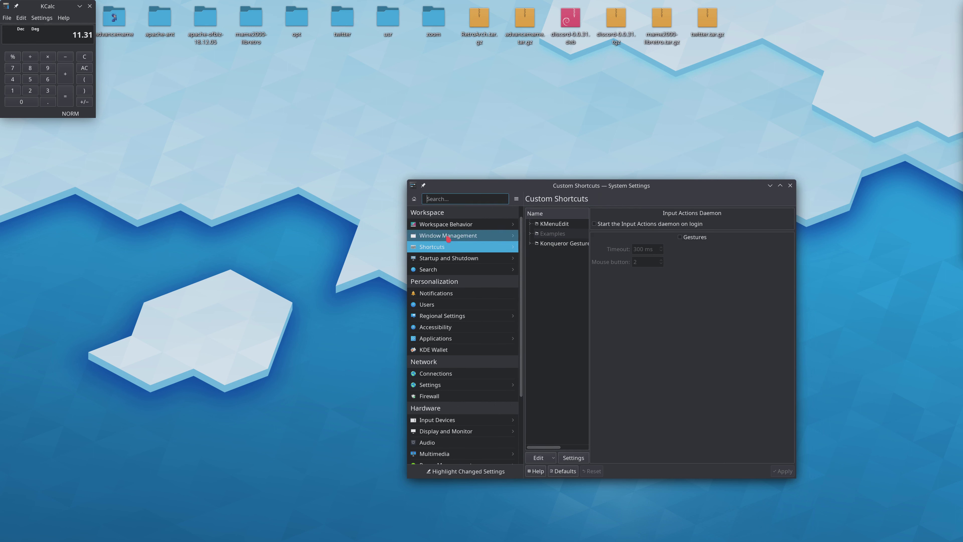
{"action": "left_click", "coordinate": [442, 236]}
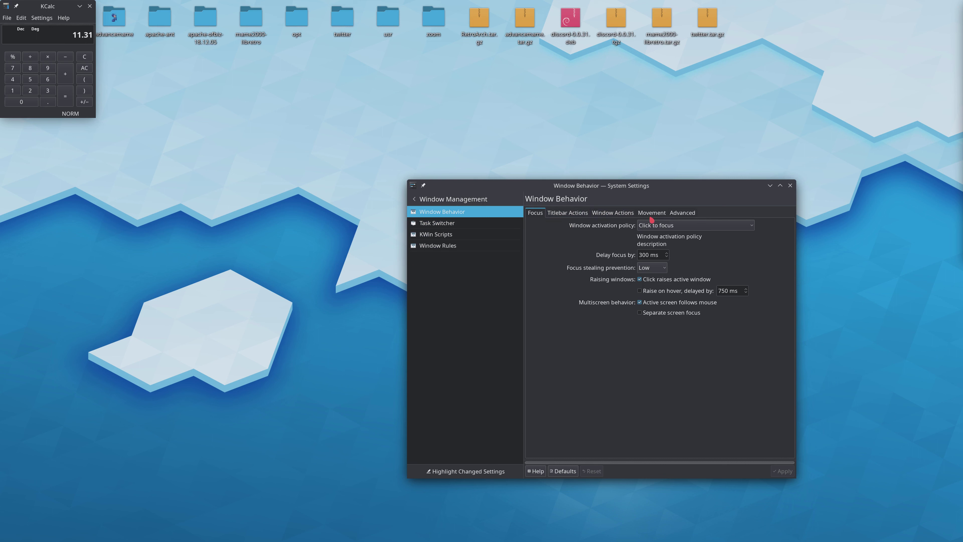
{"action": "left_click", "coordinate": [675, 213]}
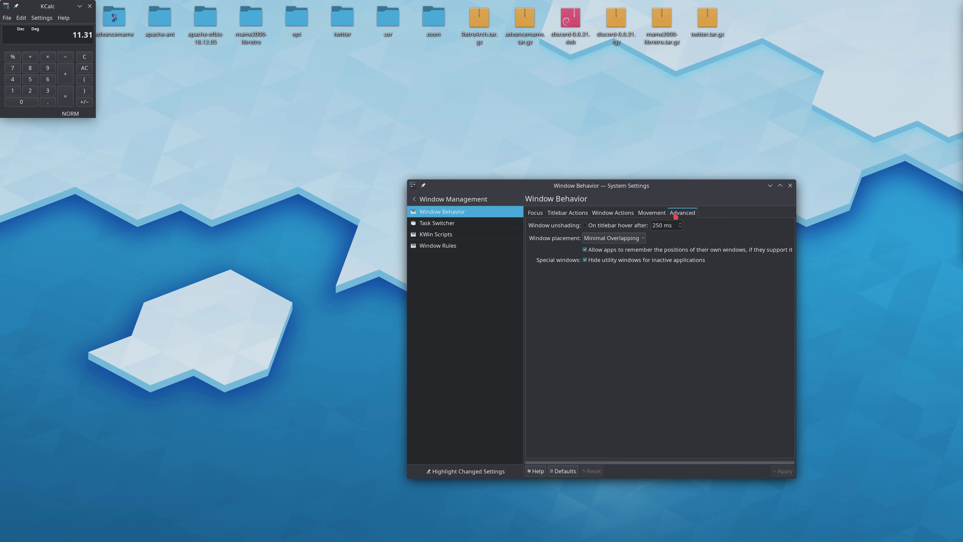
{"action": "left_click", "coordinate": [416, 199]}
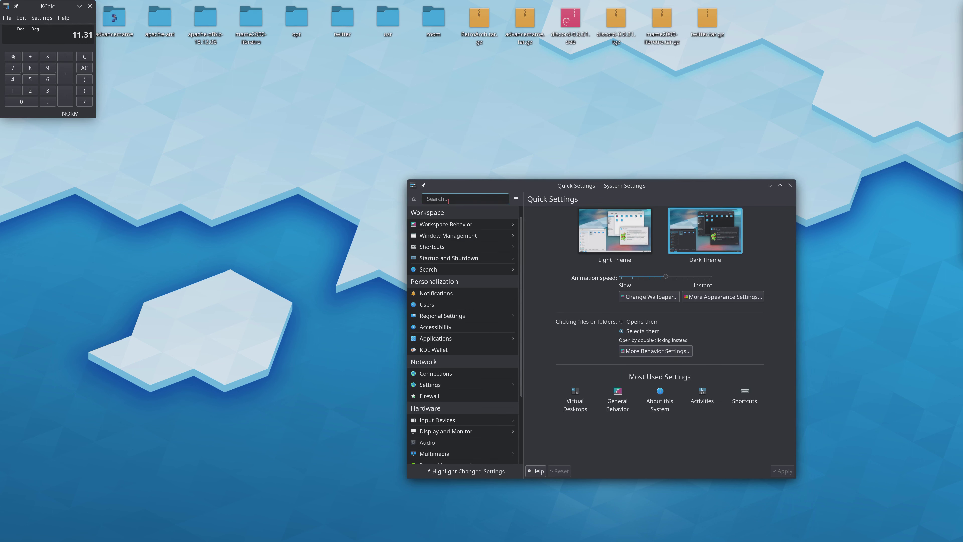
- Search the settings for "virtual" and look over the Virtual Desktops page
{"action": "type", "text": "viftu"}
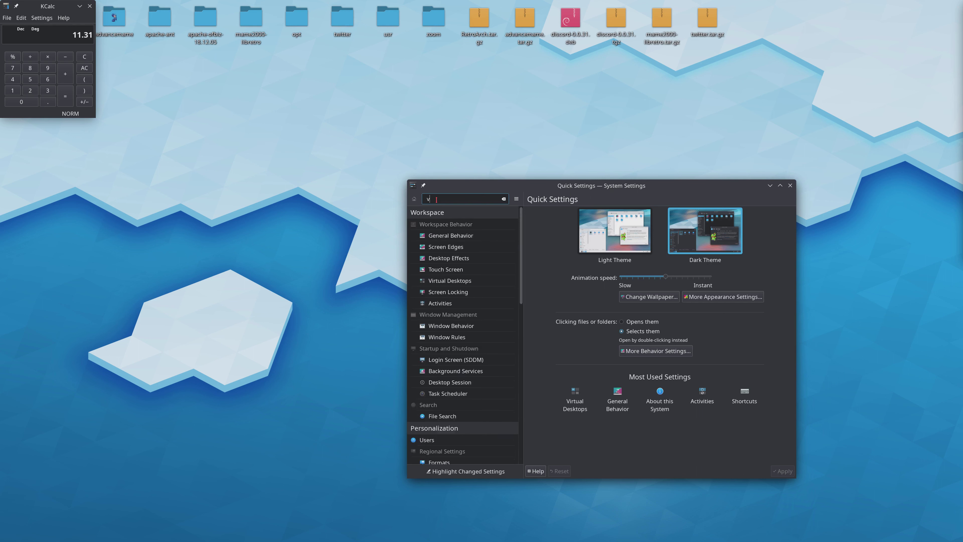
{"action": "key", "text": "BackSpace"}
{"action": "key", "text": "BackSpace"}
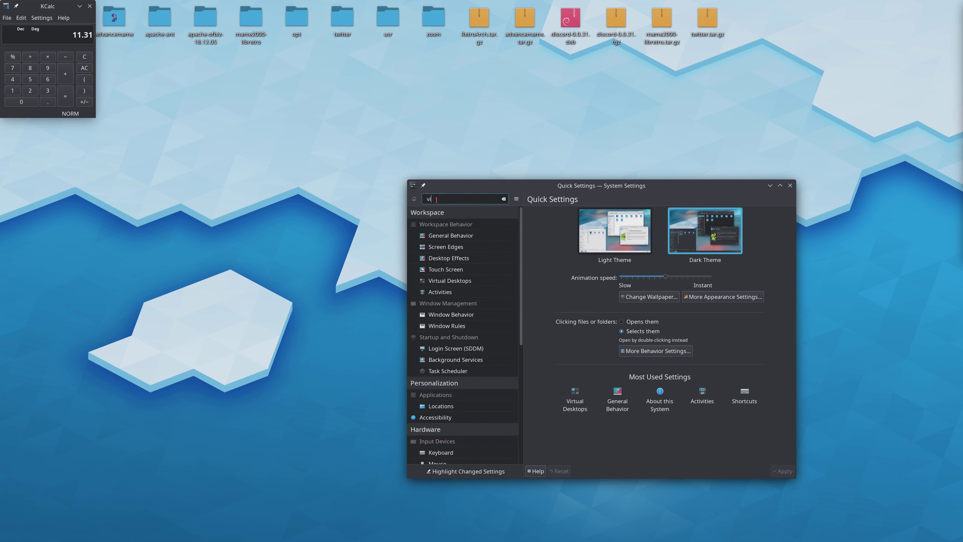
{"action": "type", "text": "rtual"}
{"action": "left_click", "coordinate": [431, 252]}
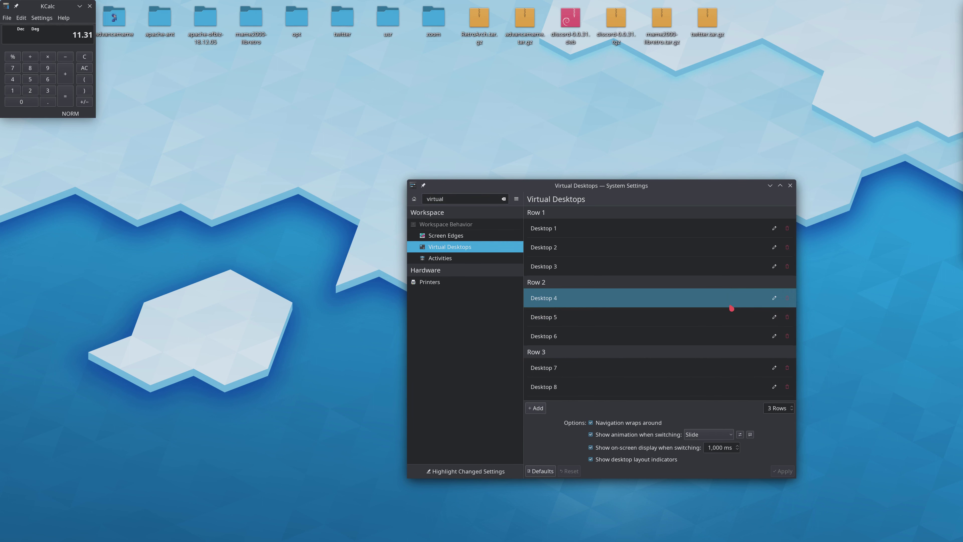
{"action": "left_click", "coordinate": [775, 229]}
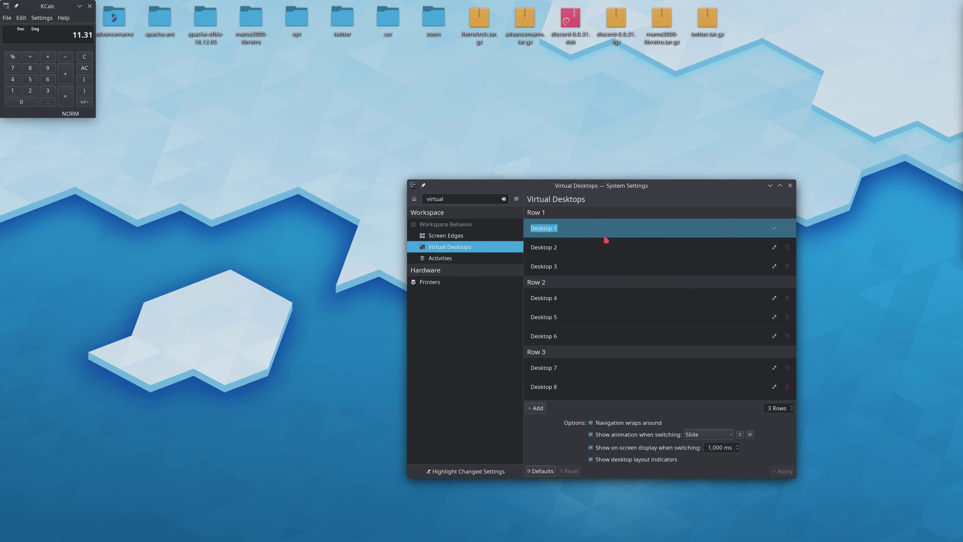
{"action": "left_click", "coordinate": [450, 227]}
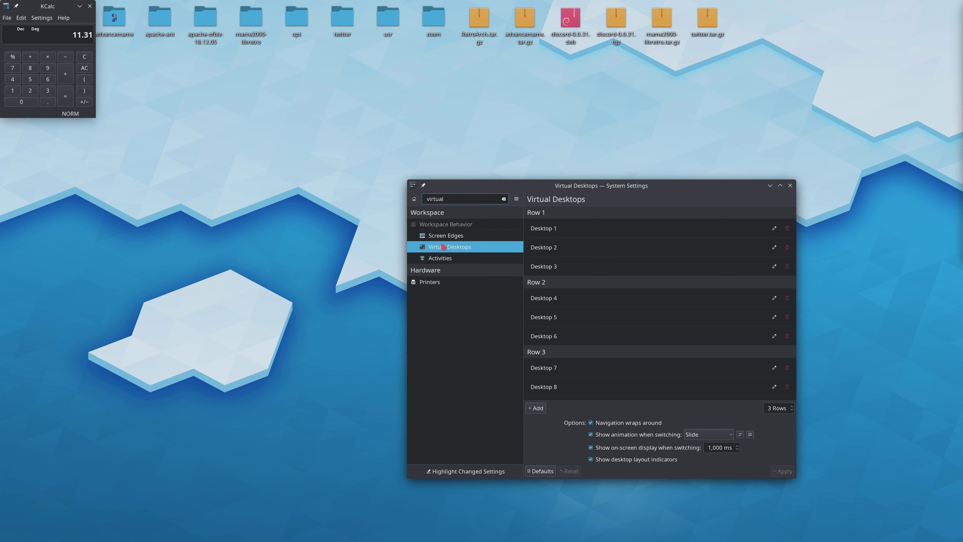
- Check the Screen Edges page and the Activities switching options among the matching settings
{"action": "left_click", "coordinate": [447, 236]}
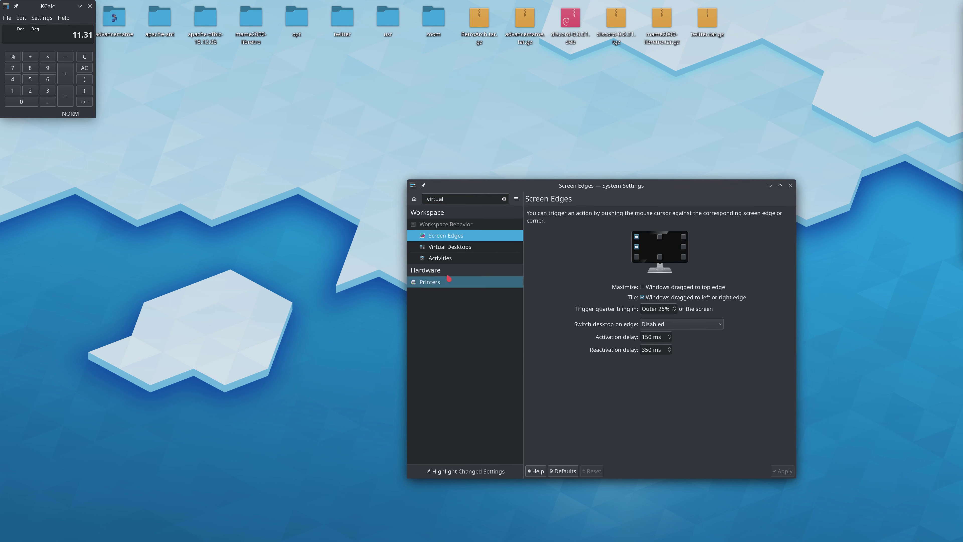
{"action": "left_click", "coordinate": [424, 258]}
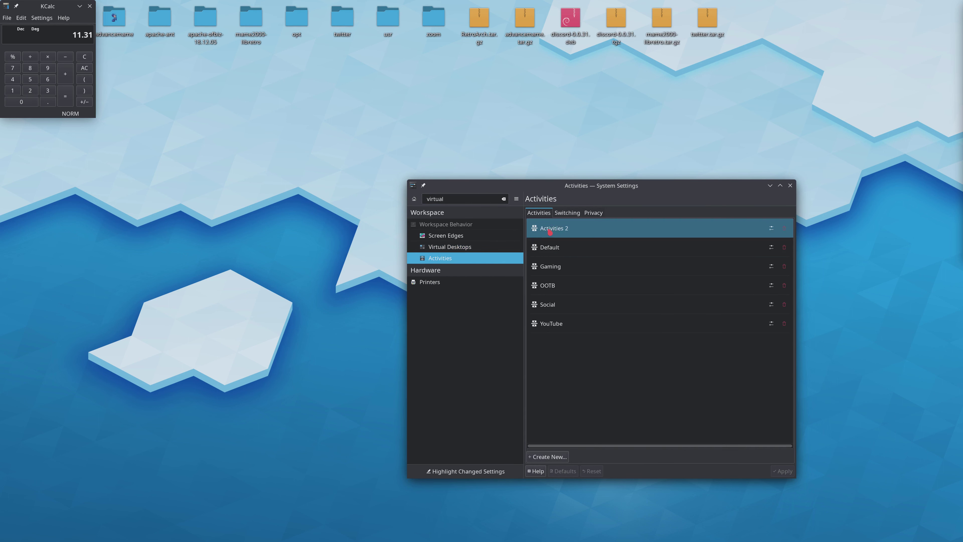
{"action": "left_click", "coordinate": [566, 213]}
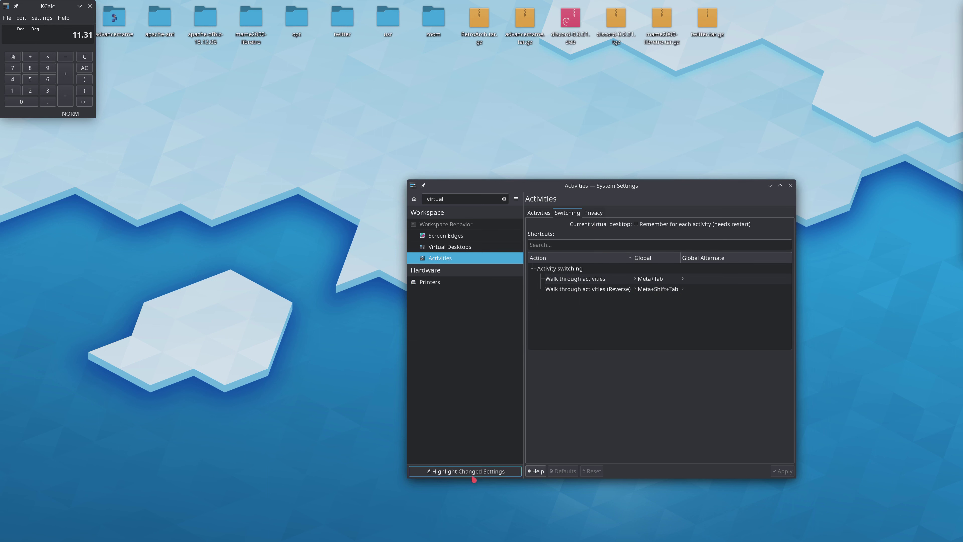
- Search the settings for "short", open the Shortcuts page, and check the shortcuts of the common Settings actions
{"action": "double_click", "coordinate": [450, 199]}
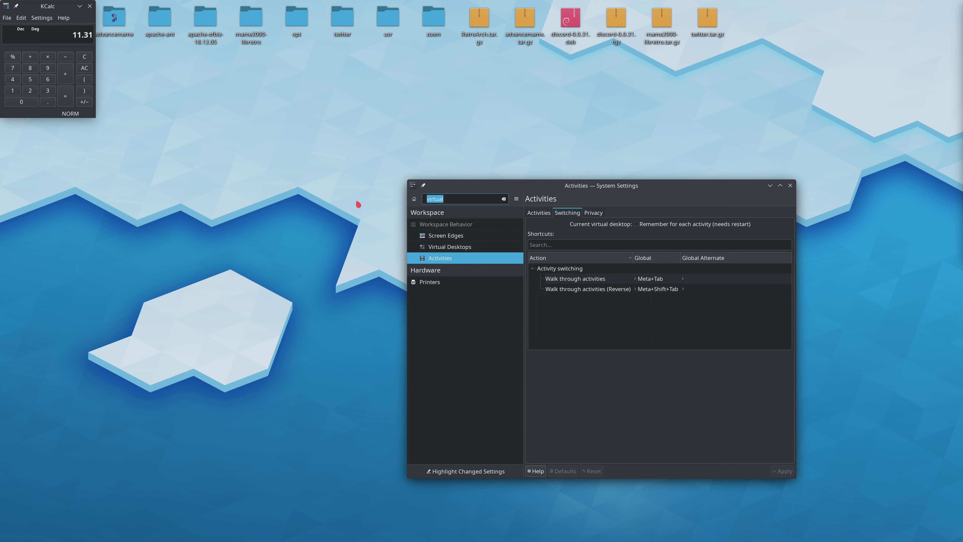
{"action": "type", "text": "short"}
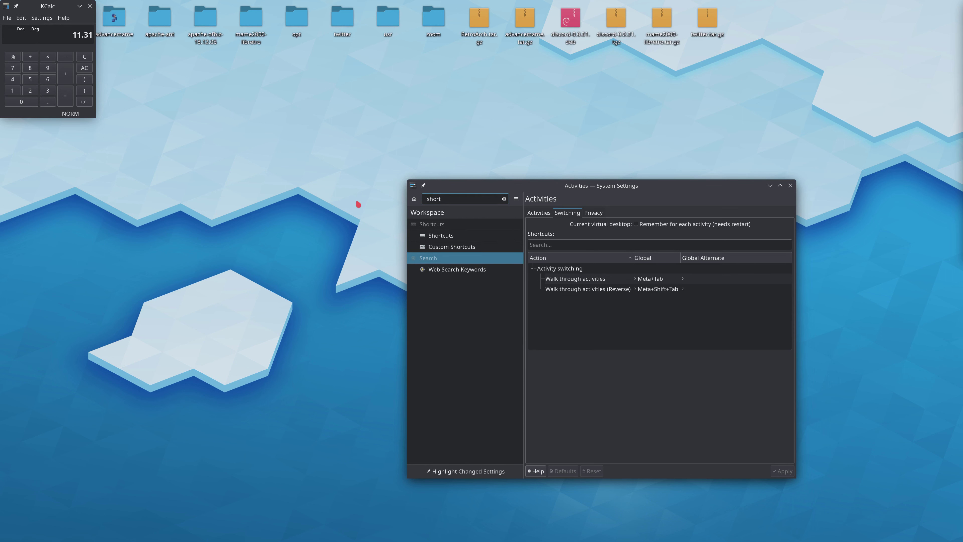
{"action": "left_click", "coordinate": [427, 235]}
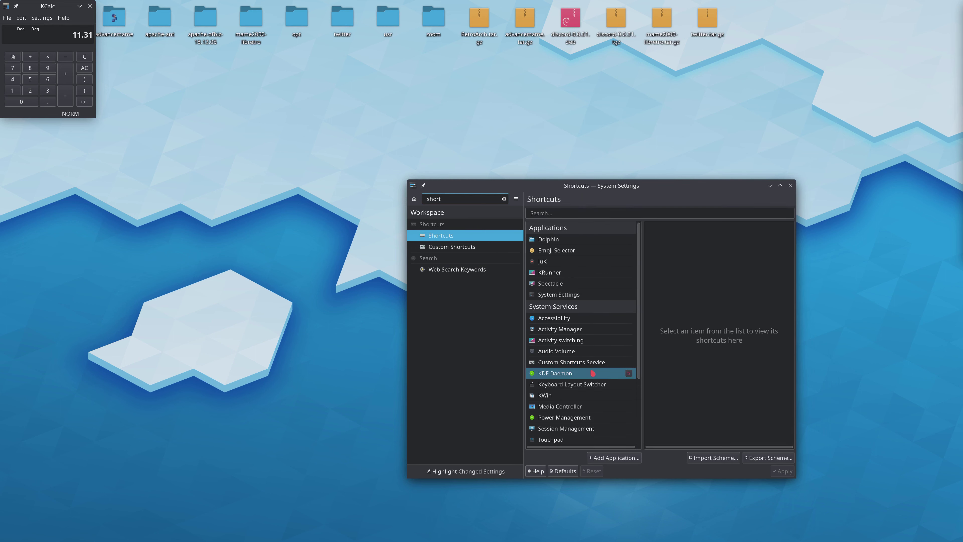
{"action": "scroll", "coordinate": [579, 345], "scroll_direction": "down", "scroll_amount": 1}
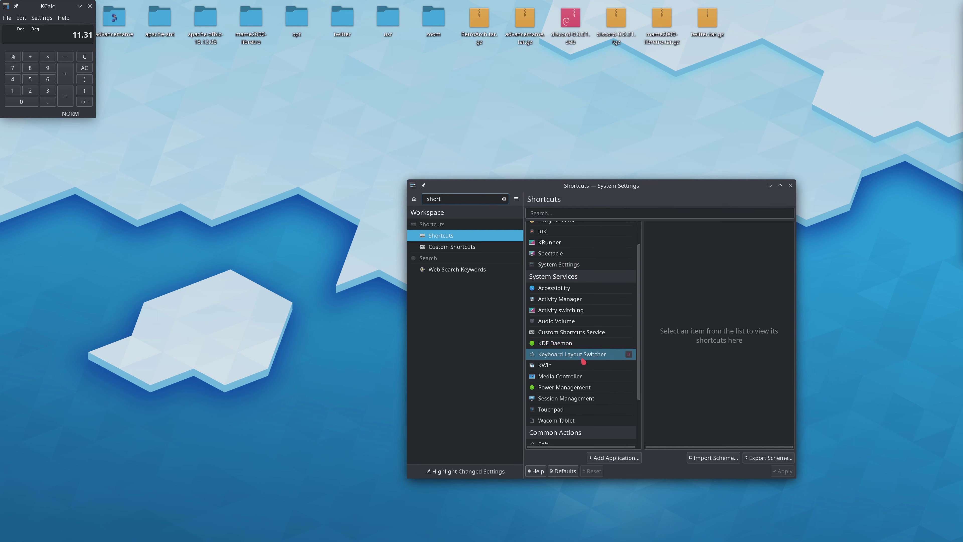
{"action": "scroll", "coordinate": [582, 361], "scroll_direction": "down", "scroll_amount": 2}
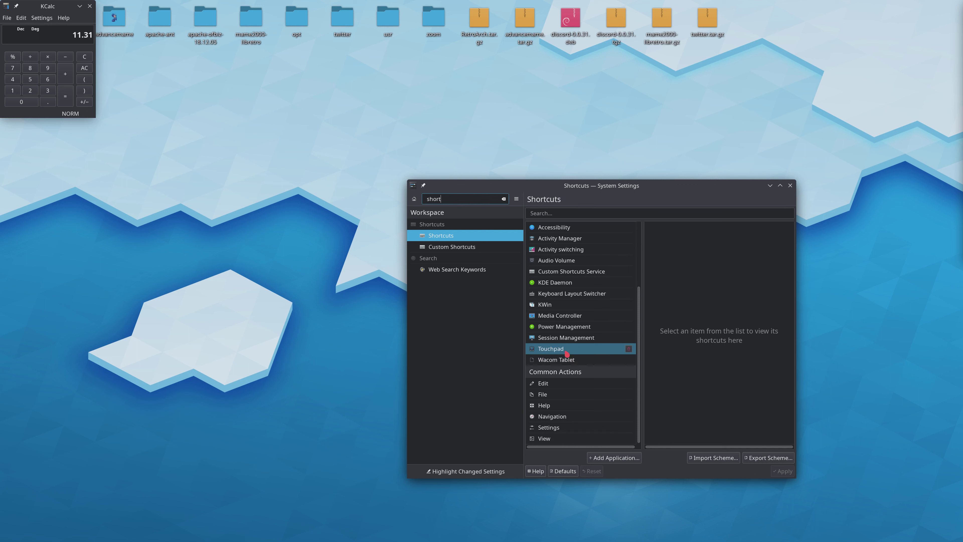
{"action": "left_click", "coordinate": [557, 429]}
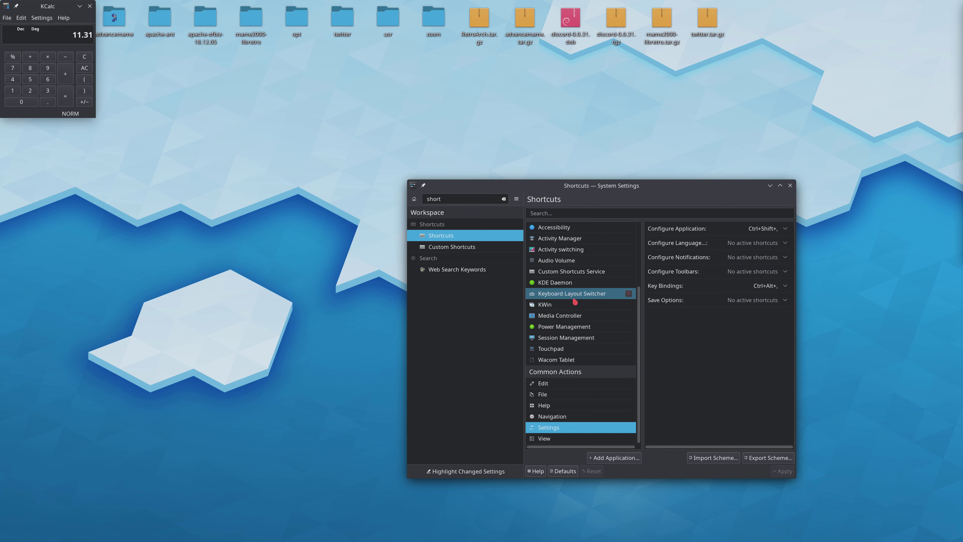
- Examine the KWin service's window and desktop shortcuts, down to the entries for switching to individual desktops
{"action": "left_click", "coordinate": [575, 306]}
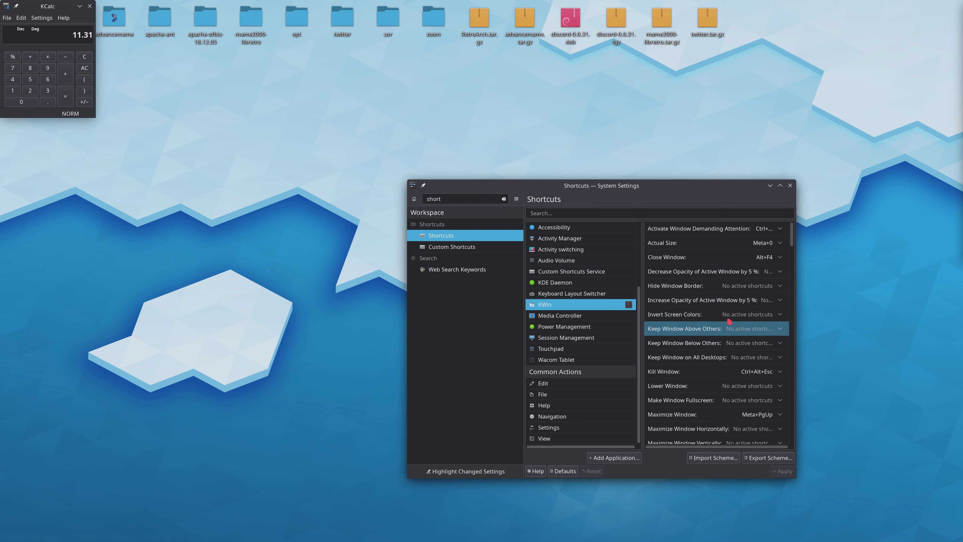
{"action": "scroll", "coordinate": [743, 322], "scroll_direction": "down", "scroll_amount": 3}
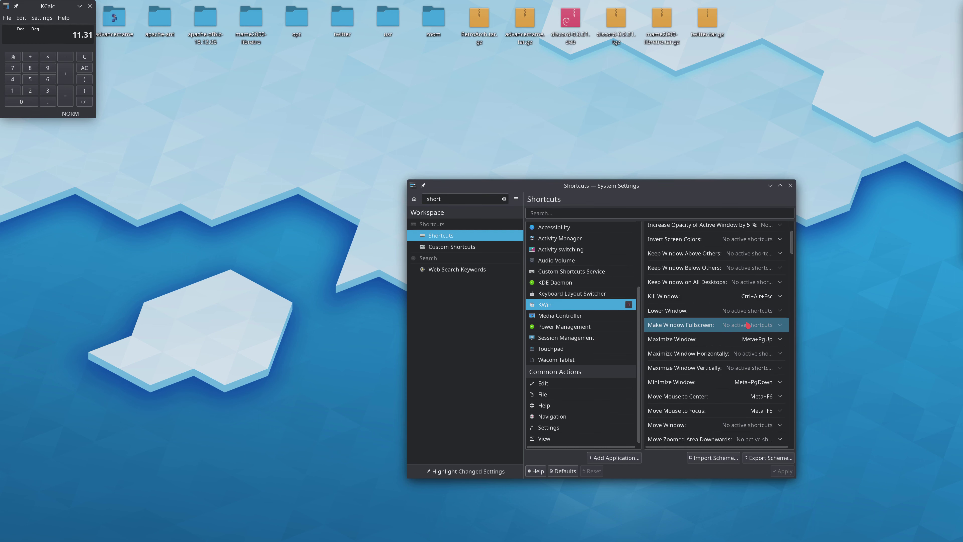
{"action": "scroll", "coordinate": [748, 325], "scroll_direction": "down", "scroll_amount": 5}
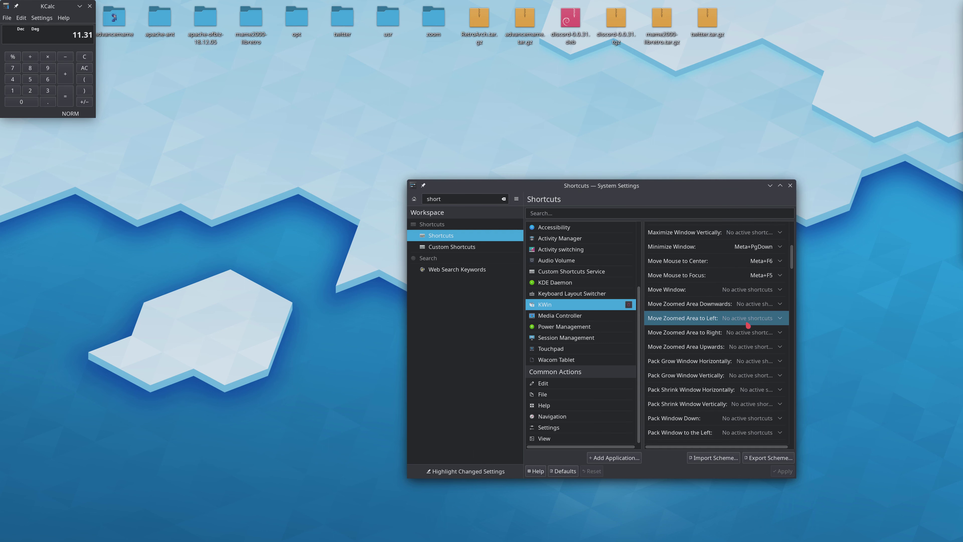
{"action": "scroll", "coordinate": [747, 325], "scroll_direction": "down", "scroll_amount": 6}
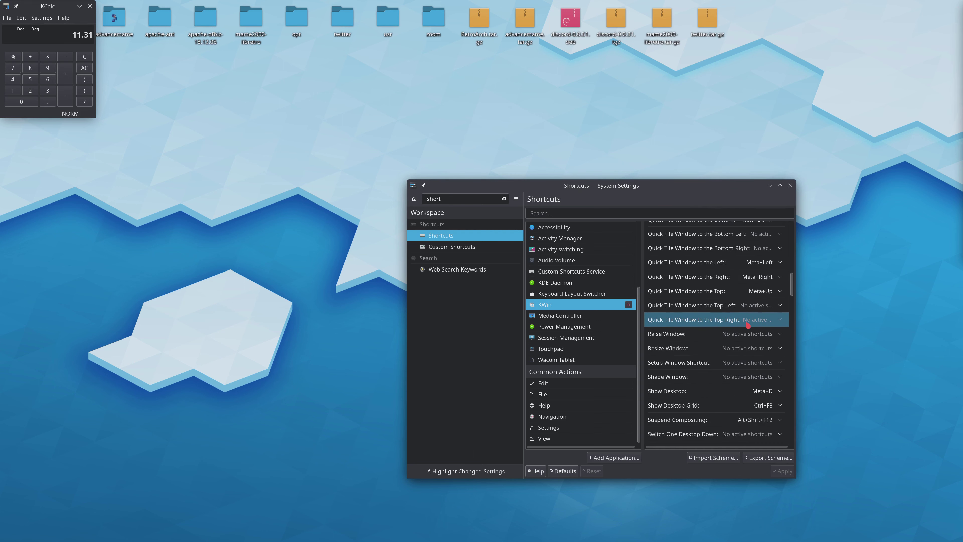
{"action": "scroll", "coordinate": [747, 325], "scroll_direction": "down", "scroll_amount": 1}
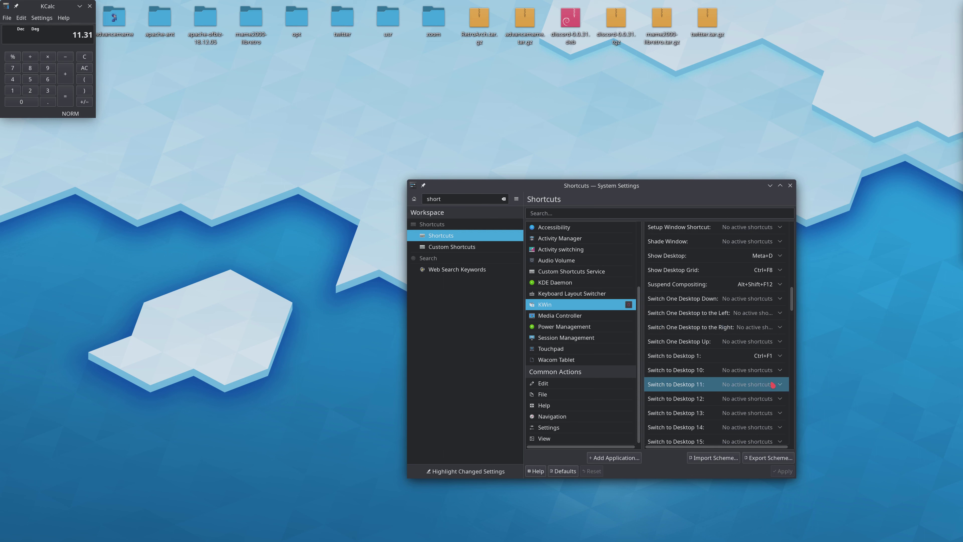
{"action": "scroll", "coordinate": [716, 330], "scroll_direction": "up", "scroll_amount": 1}
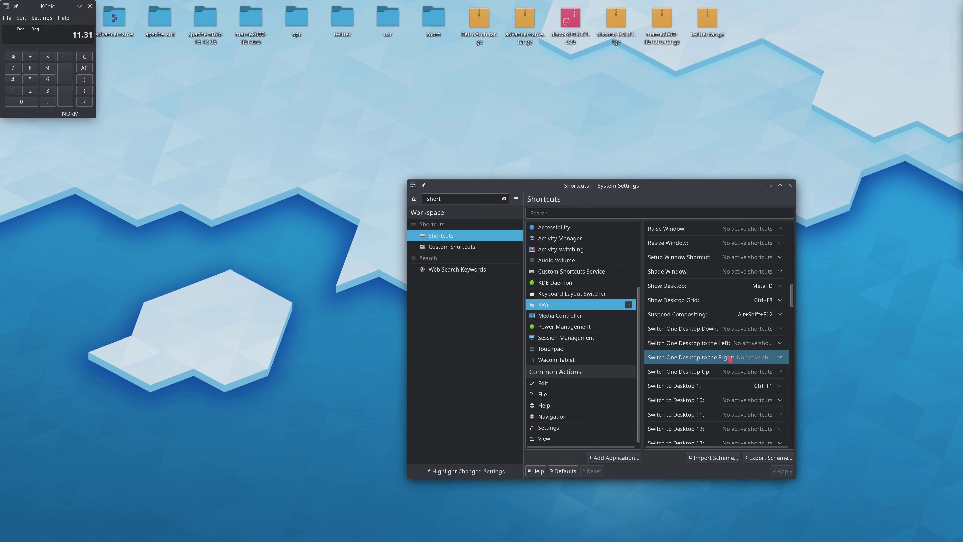
{"action": "scroll", "coordinate": [770, 411], "scroll_direction": "down", "scroll_amount": 3}
{"action": "scroll", "coordinate": [770, 411], "scroll_direction": "down", "scroll_amount": 5}
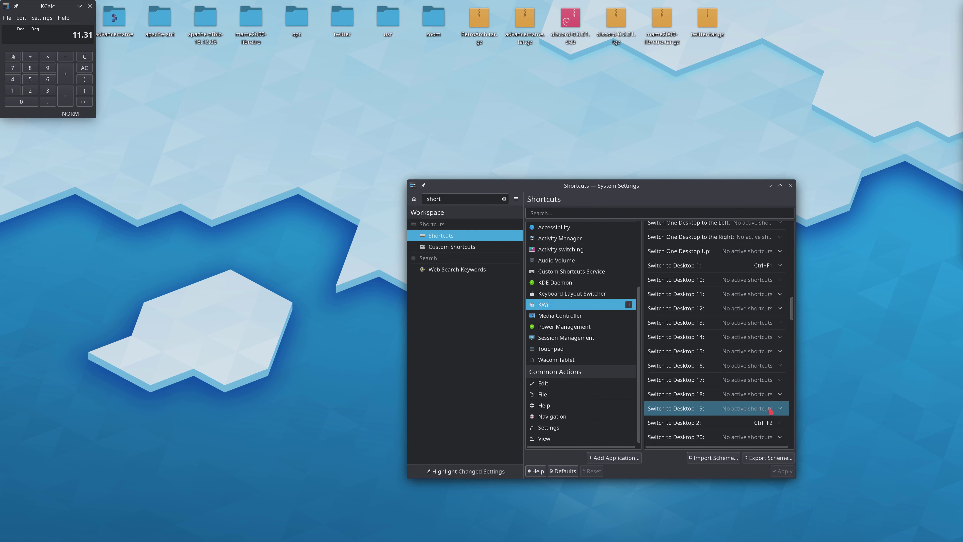
{"action": "scroll", "coordinate": [766, 388], "scroll_direction": "down", "scroll_amount": 2}
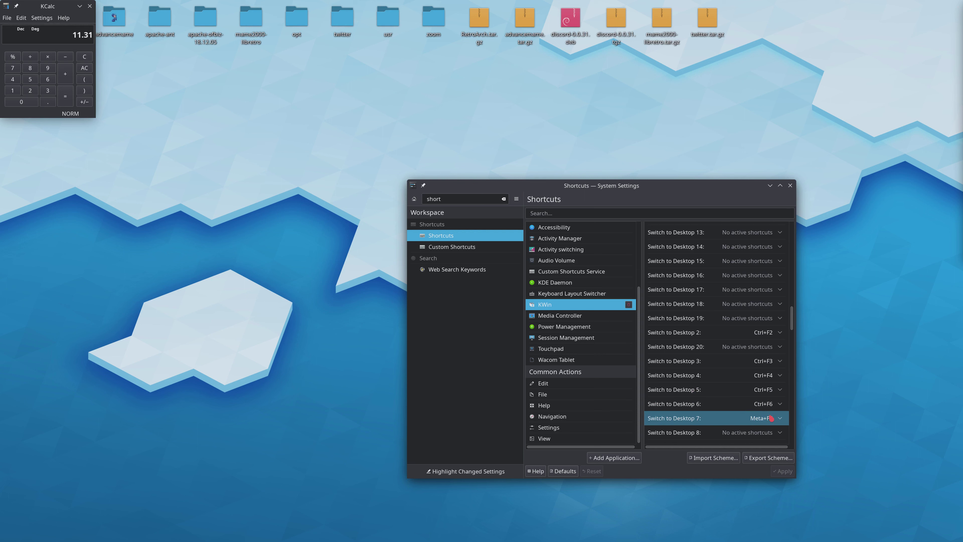
{"action": "scroll", "coordinate": [771, 418], "scroll_direction": "down", "scroll_amount": 1}
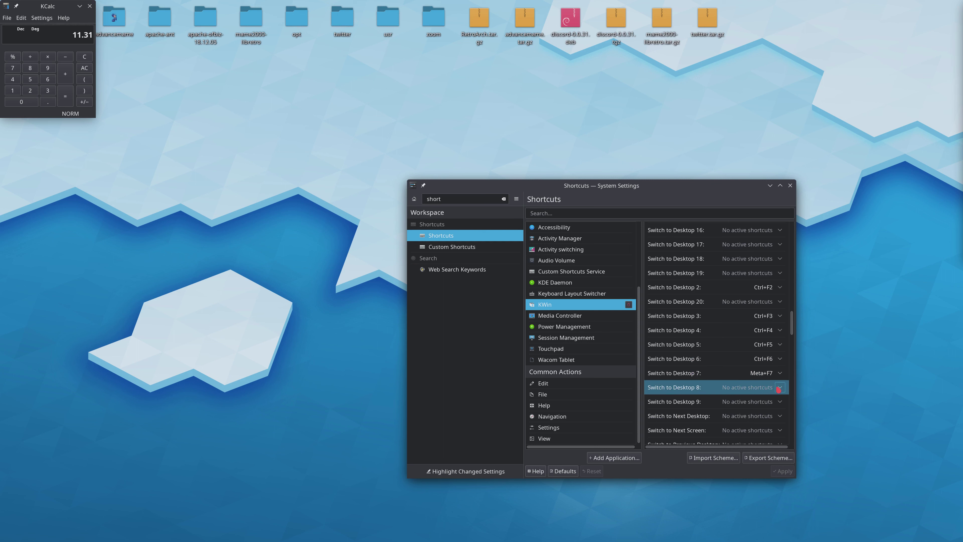
- Try to add Ctrl+F8 as a custom shortcut for Switch to Desktop 8, declining to reassign it from Show Desktop Grid
{"action": "left_click", "coordinate": [747, 388]}
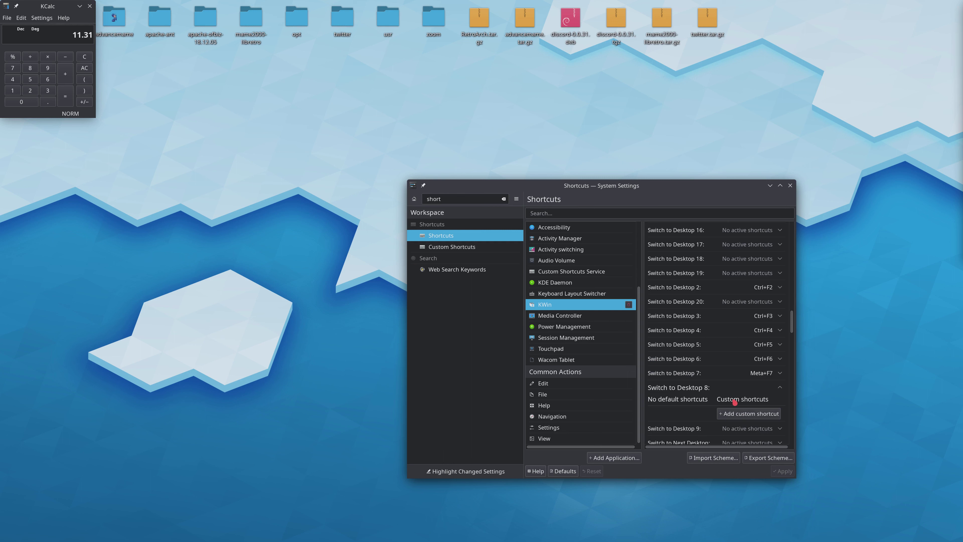
{"action": "left_click", "coordinate": [744, 415]}
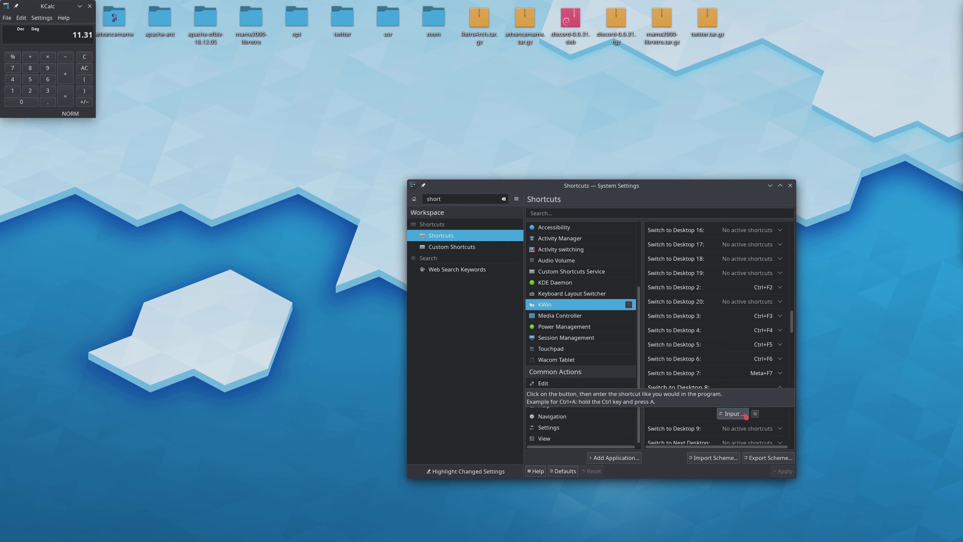
{"action": "key", "text": "ctrl"}
{"action": "key", "text": "ctrl+F8"}
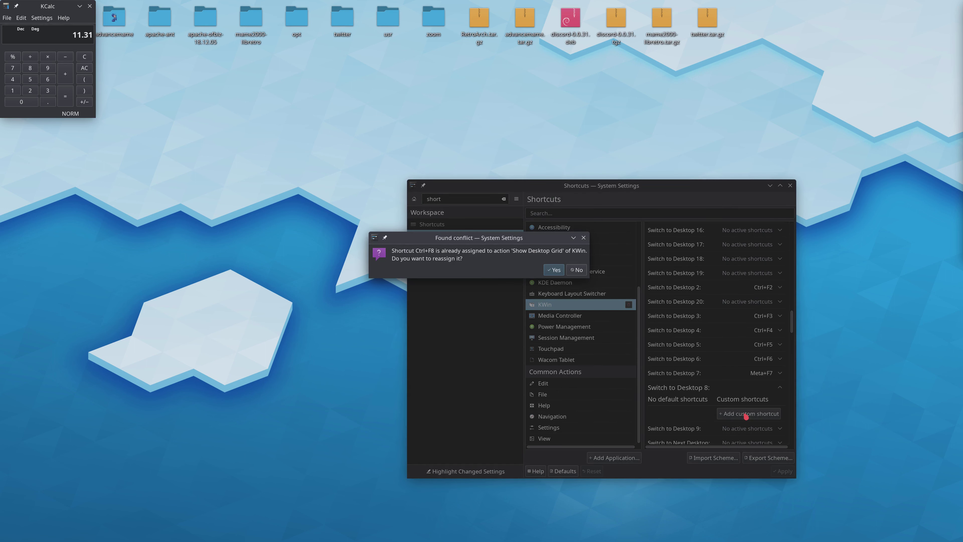
{"action": "left_click", "coordinate": [575, 270]}
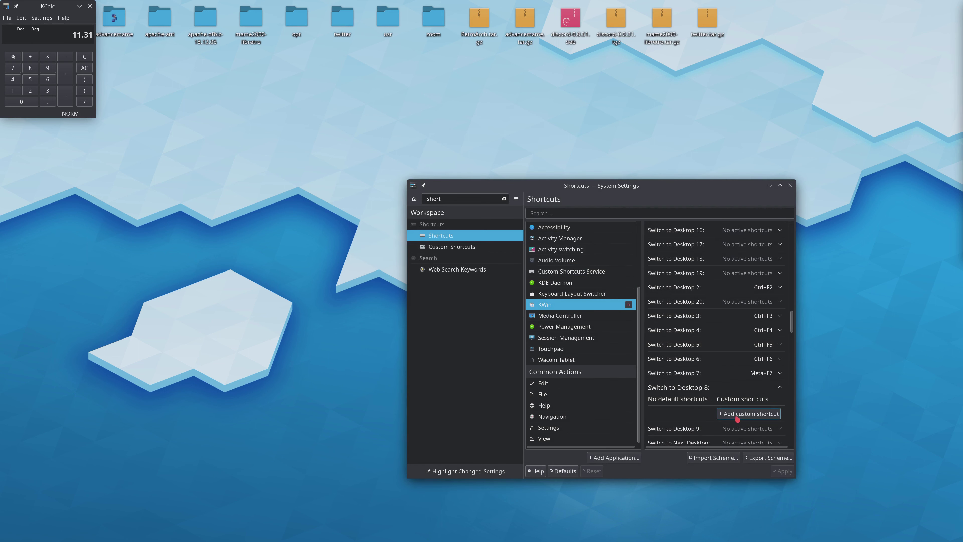
- Try to add Ctrl+Alt+F8 as a custom shortcut for Switch to Desktop 8, declining to reassign F3 from Find Next
{"action": "left_click", "coordinate": [737, 417]}
{"action": "key", "text": "ctrl+alt"}
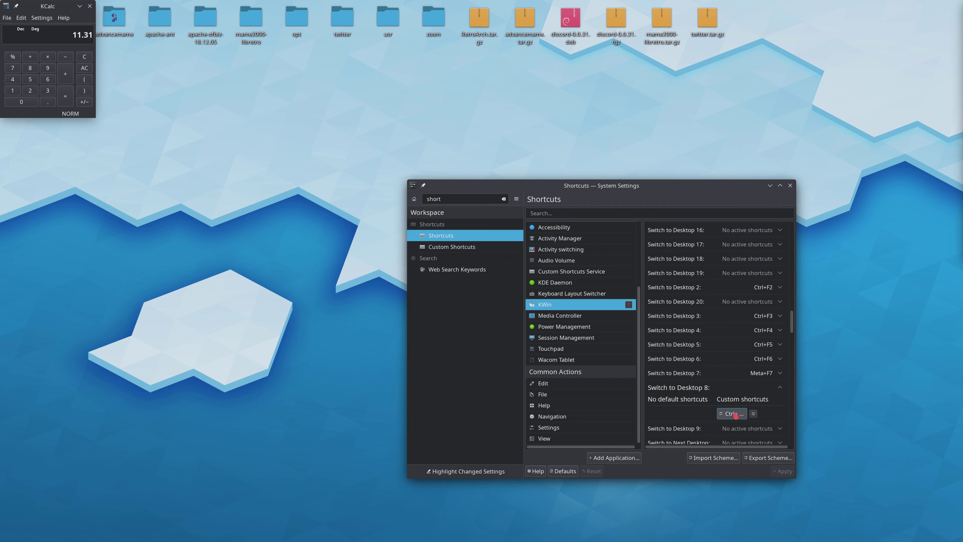
{"action": "key", "text": "ctrl+alt+F8"}
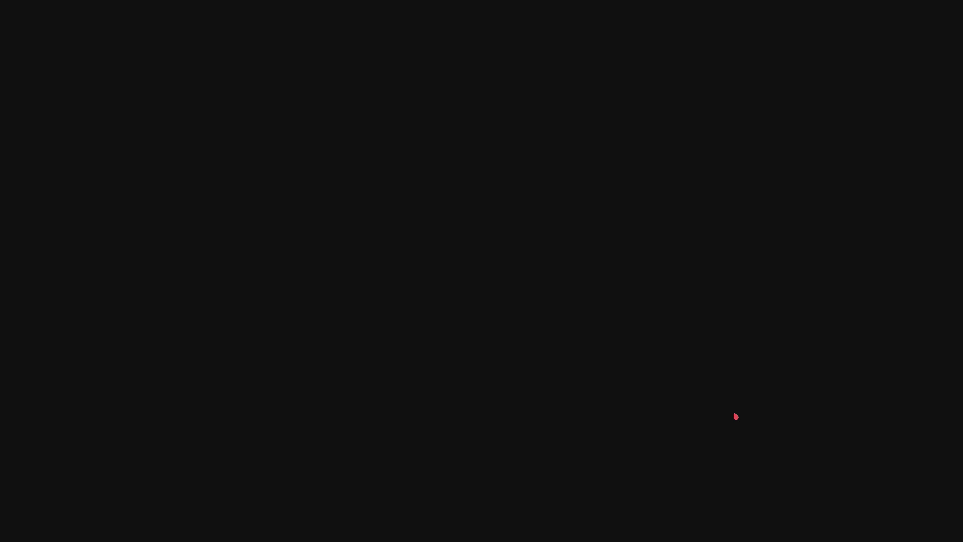
{"action": "key", "text": "ctrl+alt+F7"}
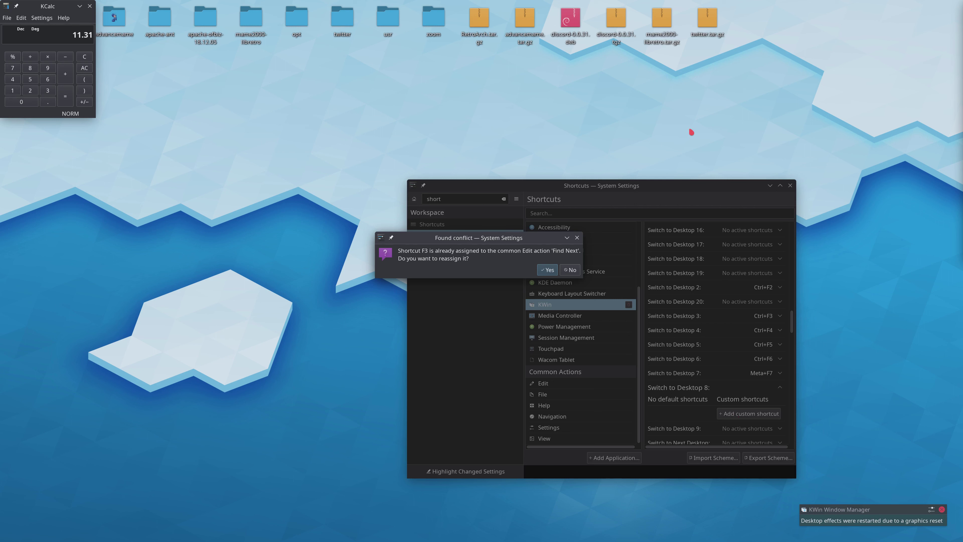
{"action": "left_click", "coordinate": [570, 270]}
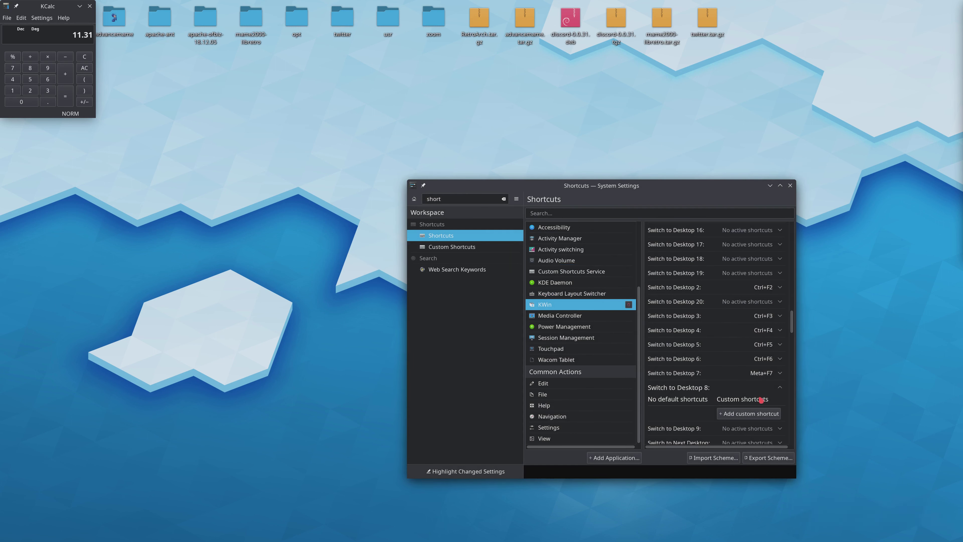
- Add Ctrl+Alt+8 as the custom shortcut for Switch to Desktop 8
{"action": "left_click", "coordinate": [759, 416]}
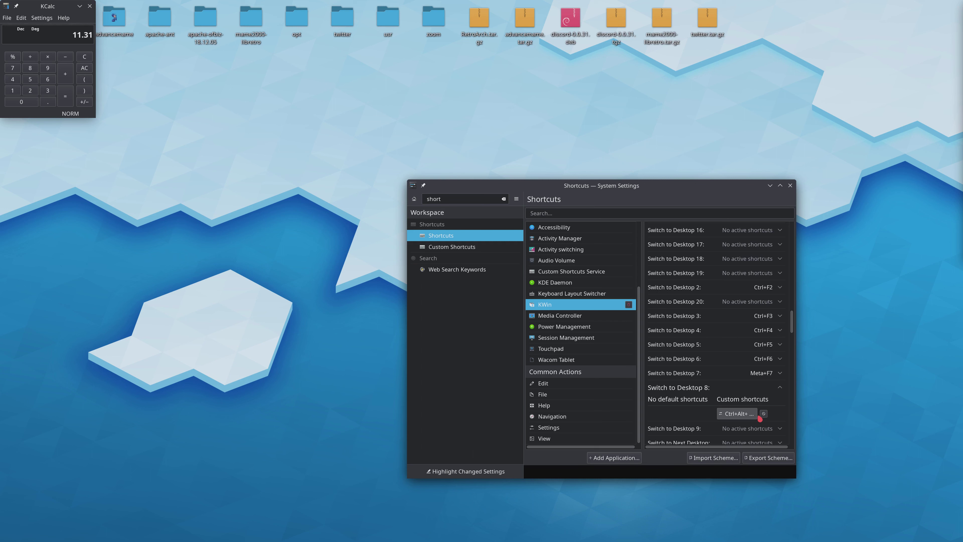
{"action": "key", "text": "ctrl+alt+8"}
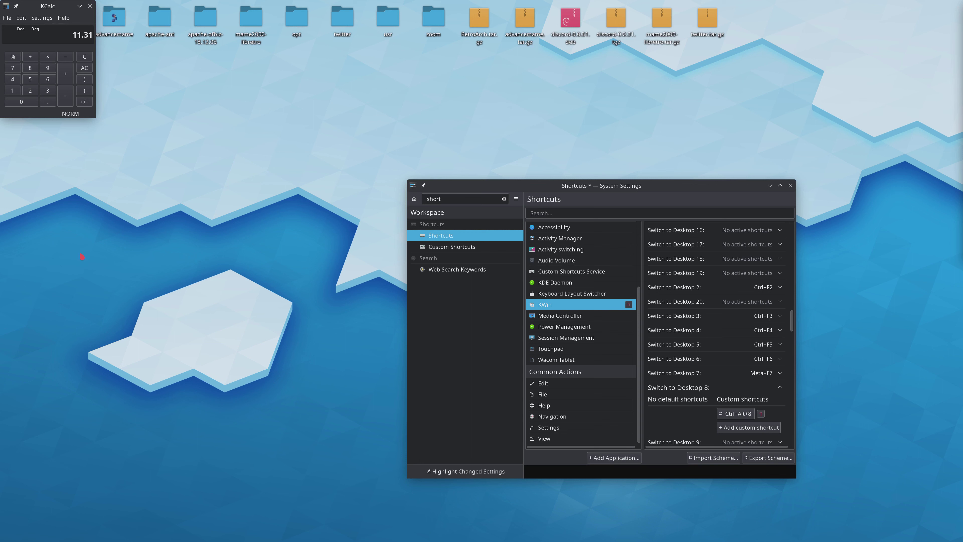
{"action": "left_click", "coordinate": [105, 264]}
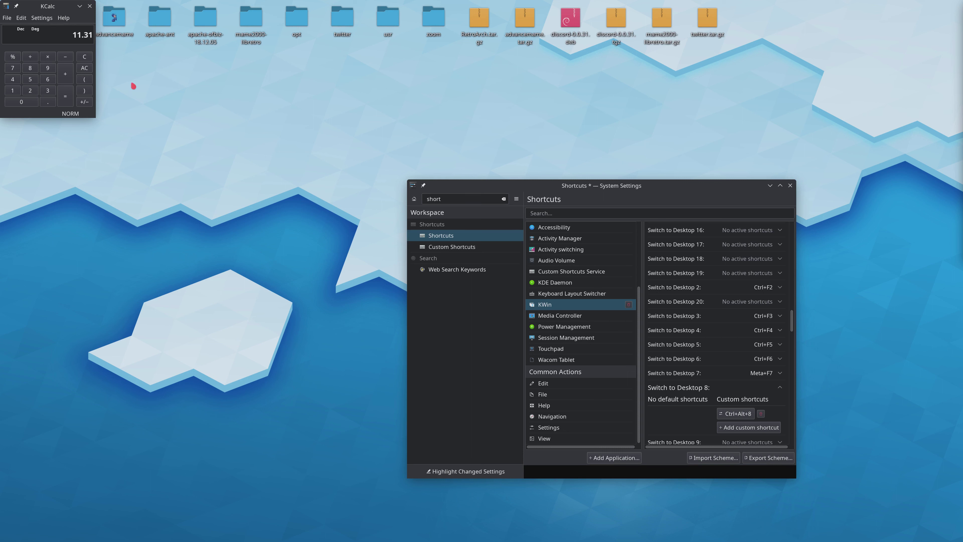
- Examine the System Settings window's options for moving it to a desktop, showing it in activities, and its additional window actions
{"action": "left_click", "coordinate": [498, 198]}
{"action": "right_click", "coordinate": [497, 189]}
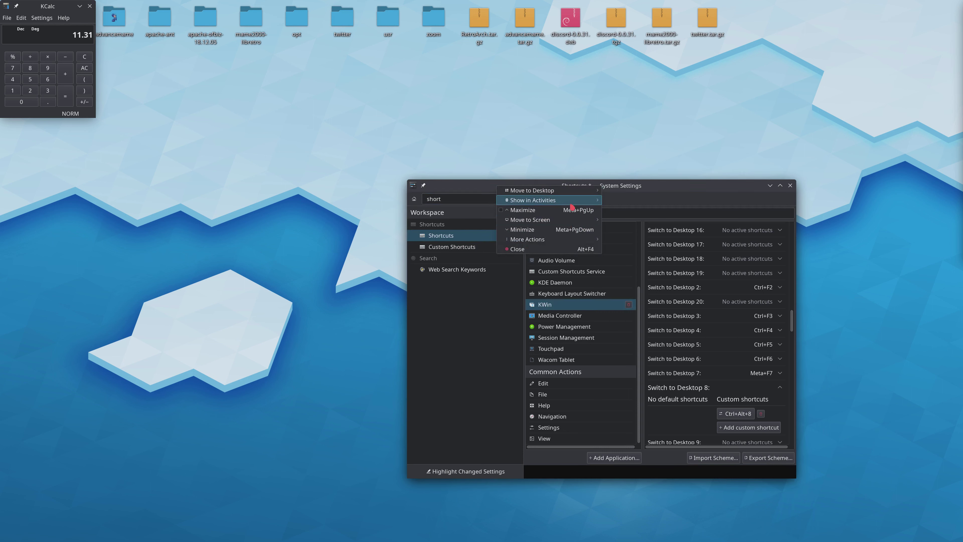
{"action": "mouse_move", "coordinate": [586, 223]}
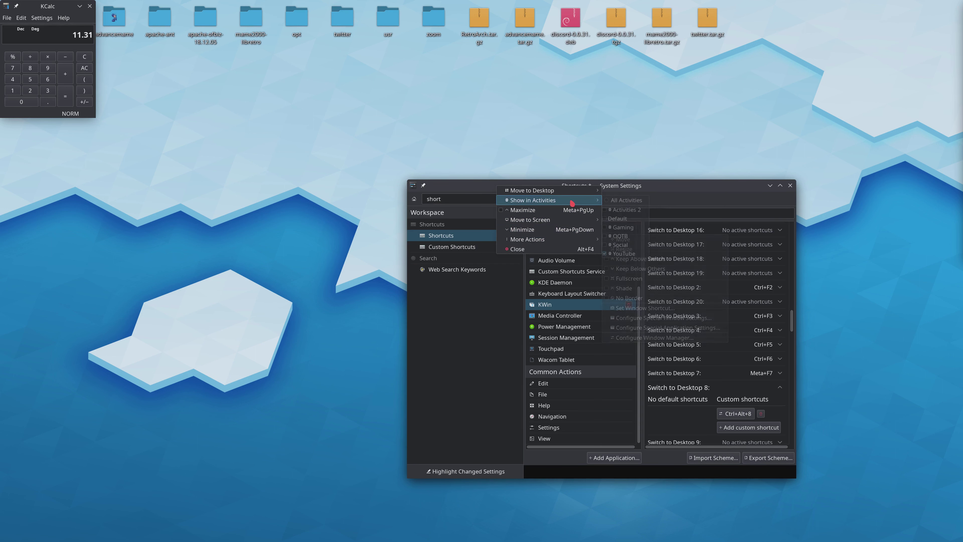
{"action": "mouse_move", "coordinate": [574, 195]}
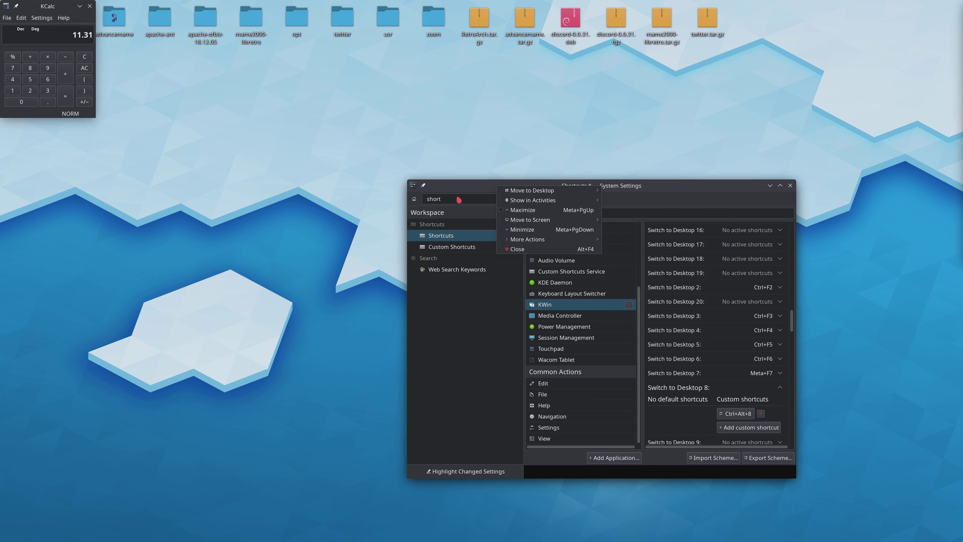
{"action": "left_click", "coordinate": [304, 155]}
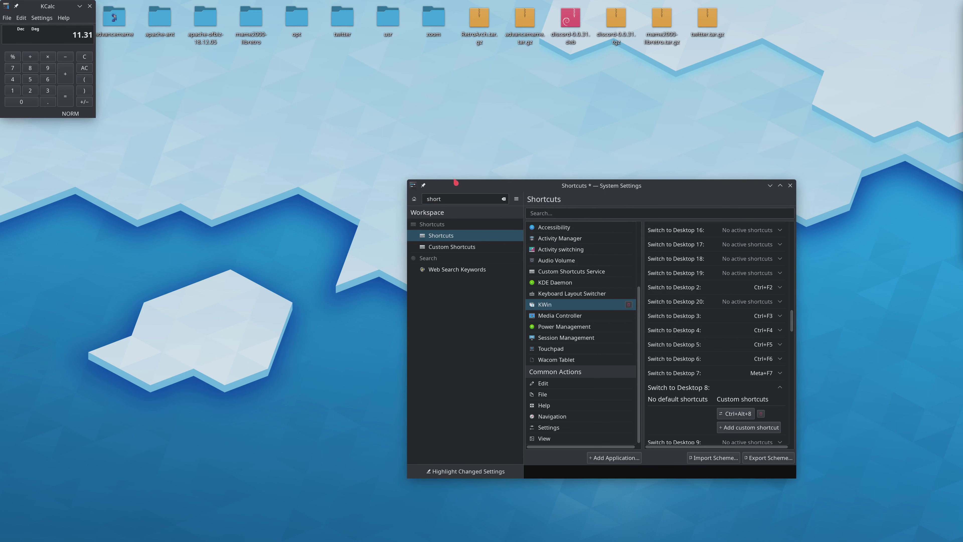
{"action": "right_click", "coordinate": [508, 186]}
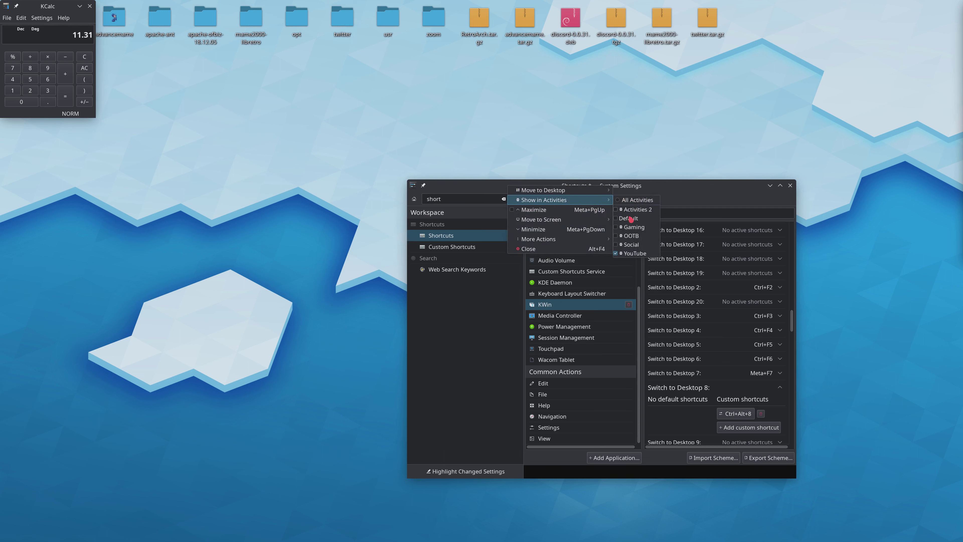
{"action": "mouse_move", "coordinate": [569, 190]}
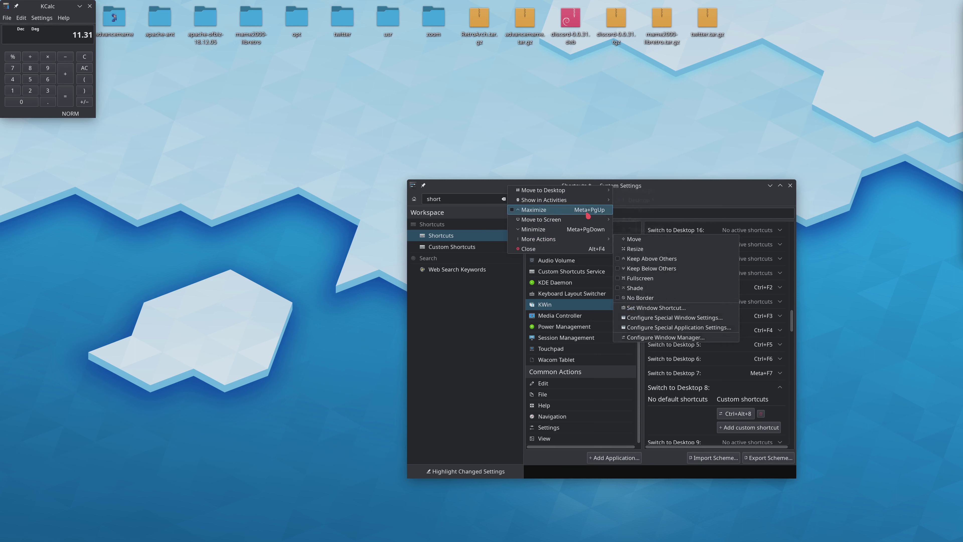
{"action": "mouse_move", "coordinate": [606, 200]}
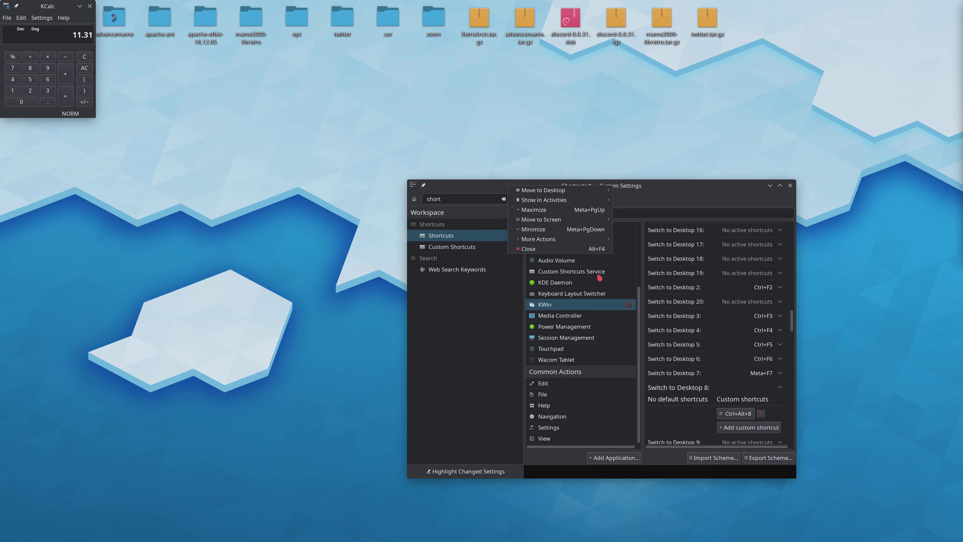
{"action": "left_click", "coordinate": [486, 148]}
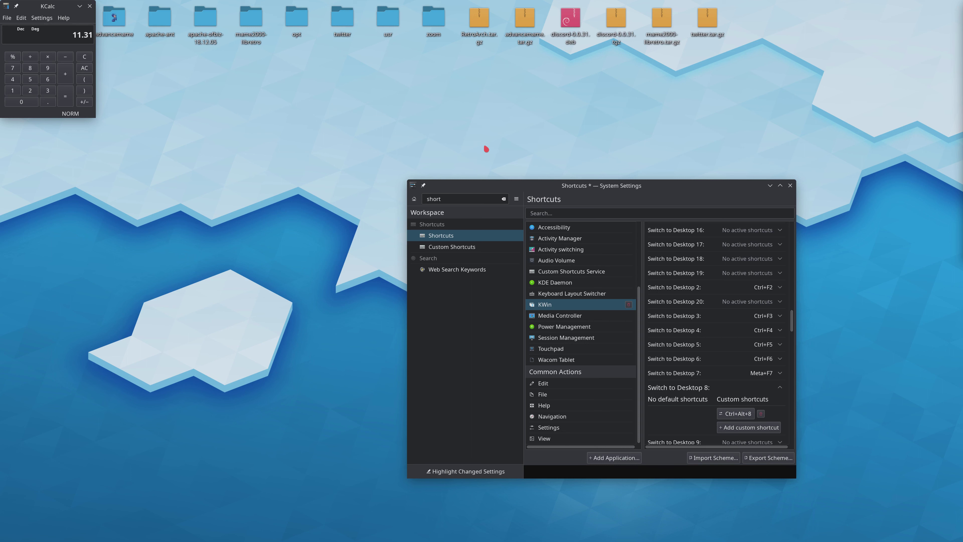
{"action": "right_click", "coordinate": [515, 183]}
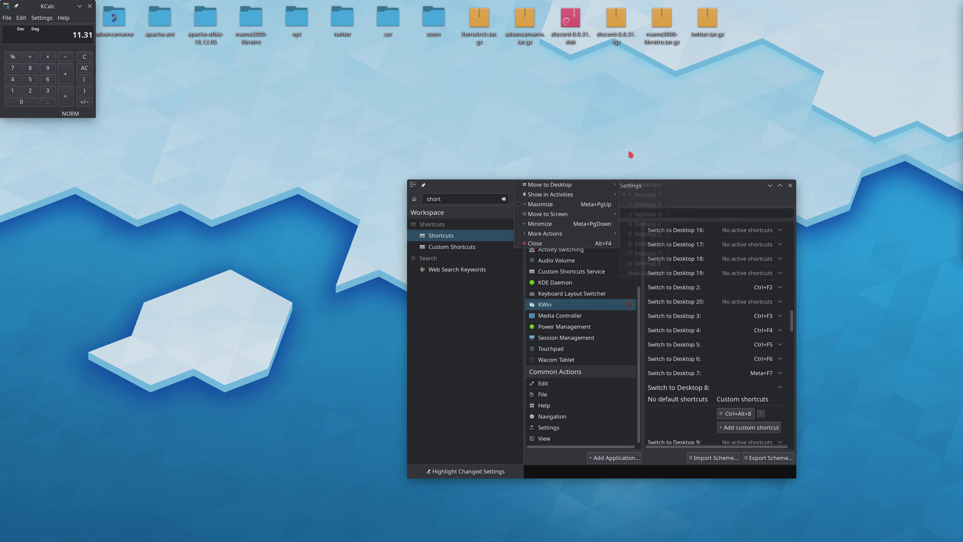
{"action": "key", "text": "Escape"}
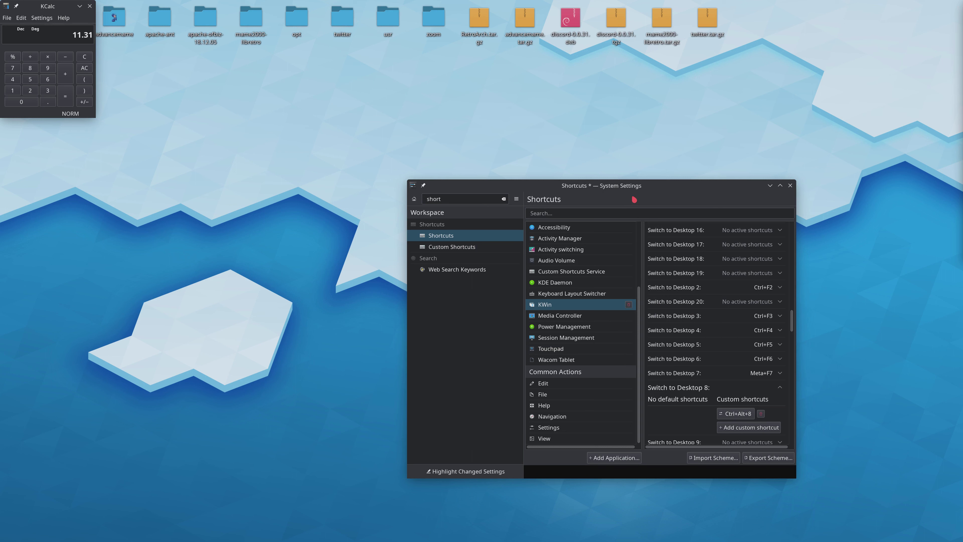
- Close System Settings and apply the changed desktop switching shortcuts
{"action": "left_click", "coordinate": [791, 186]}
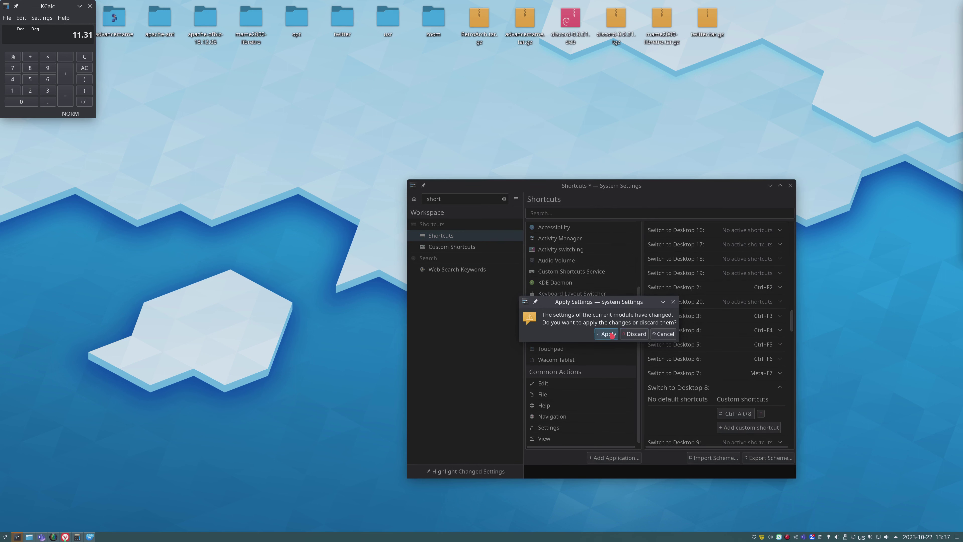
{"action": "left_click", "coordinate": [609, 334]}
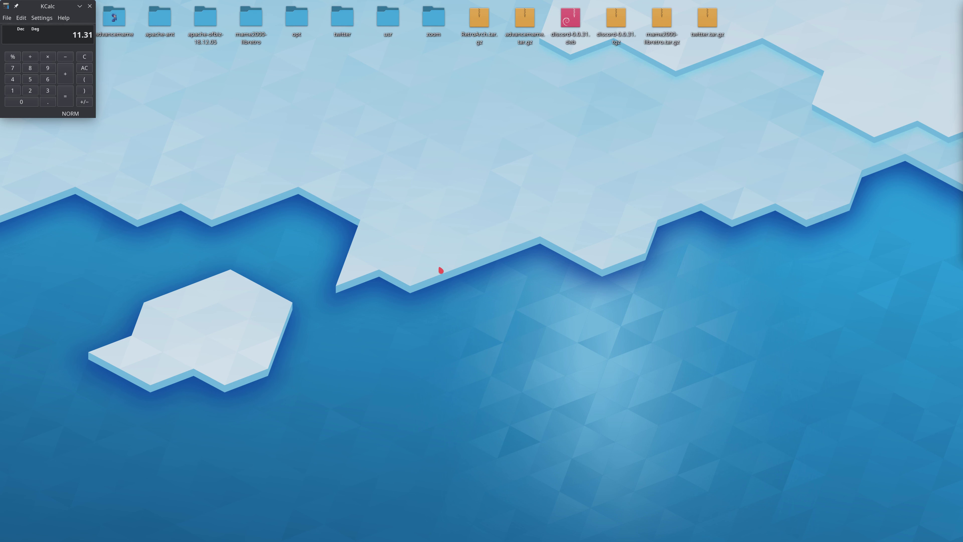
- Cycle through the Default and YouTube activities to reach the OOTB activity
{"action": "key", "text": "super+Tab"}
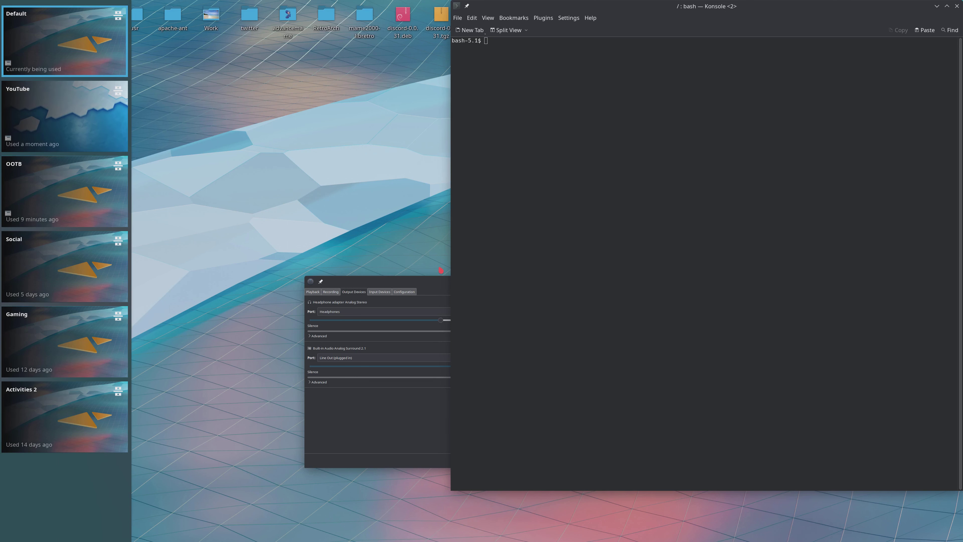
{"action": "key", "text": "super+Tab"}
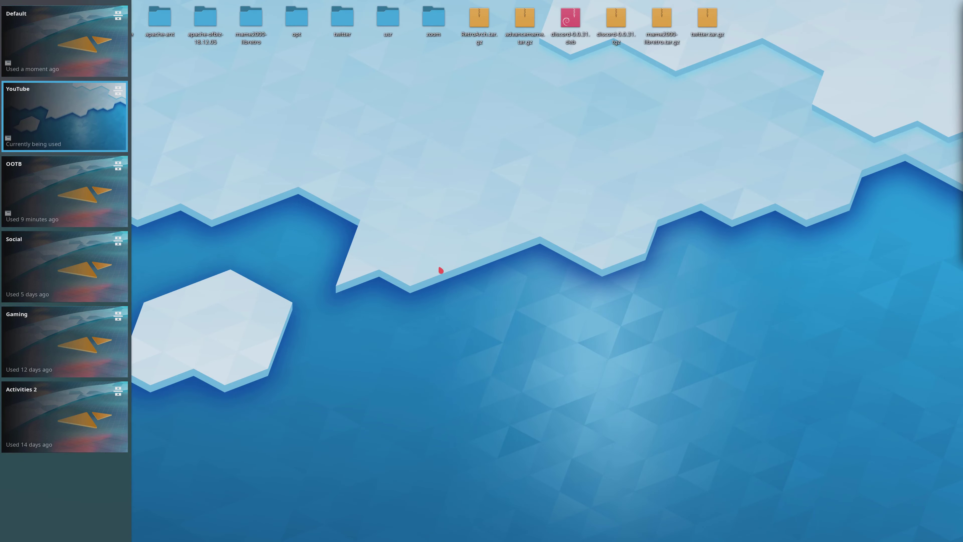
{"action": "key", "text": "super+Tab"}
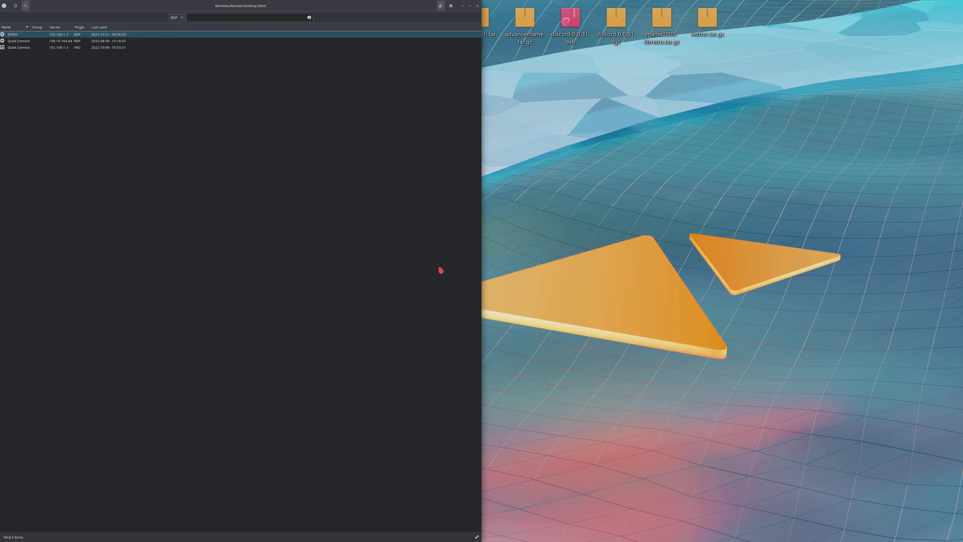
- Step through the virtual desktops of the OOTB activity one after another, including Desktop 4
{"action": "key", "text": "ctrl+super+Right"}
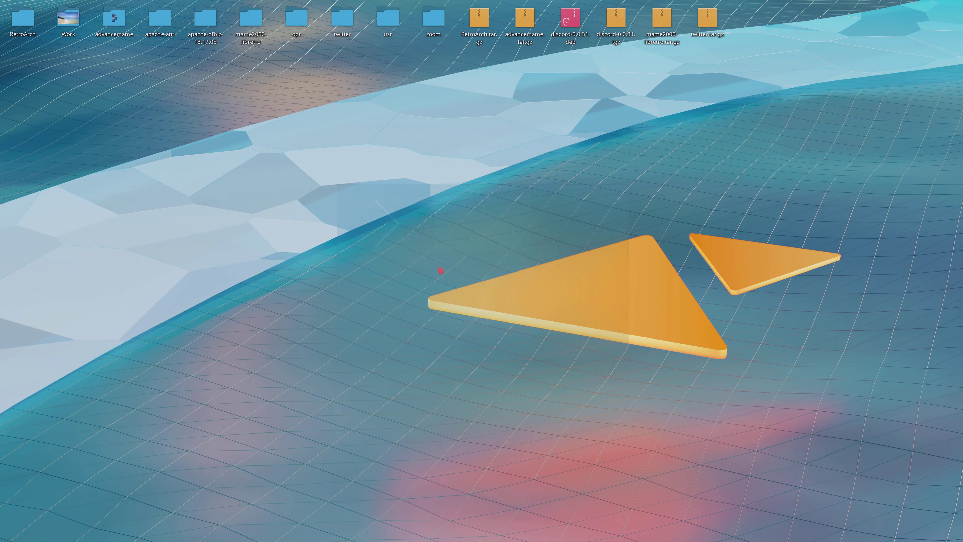
{"action": "key", "text": "ctrl+super+Right"}
{"action": "key", "text": "ctrl+super+Right"}
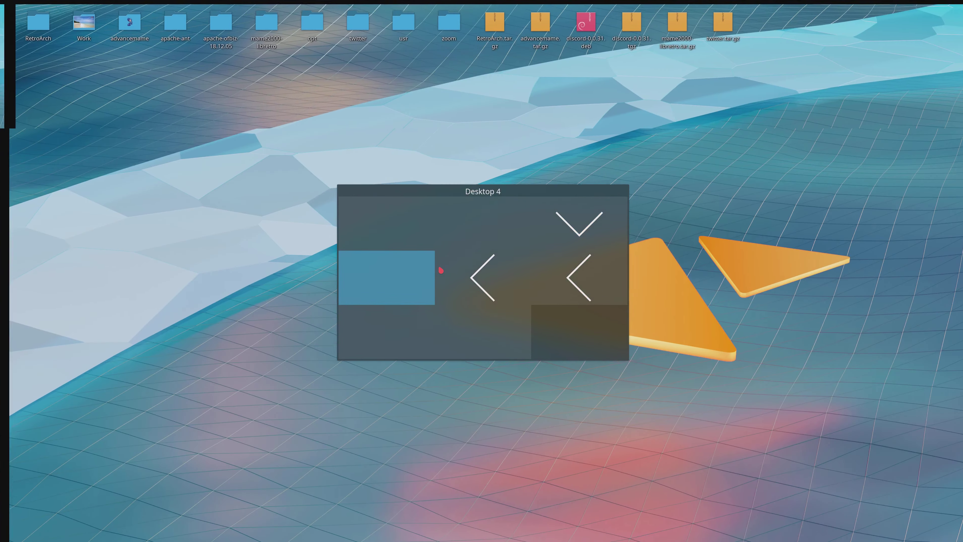
{"action": "key", "text": "ctrl+super+Right"}
{"action": "key", "text": "ctrl+super+Right"}
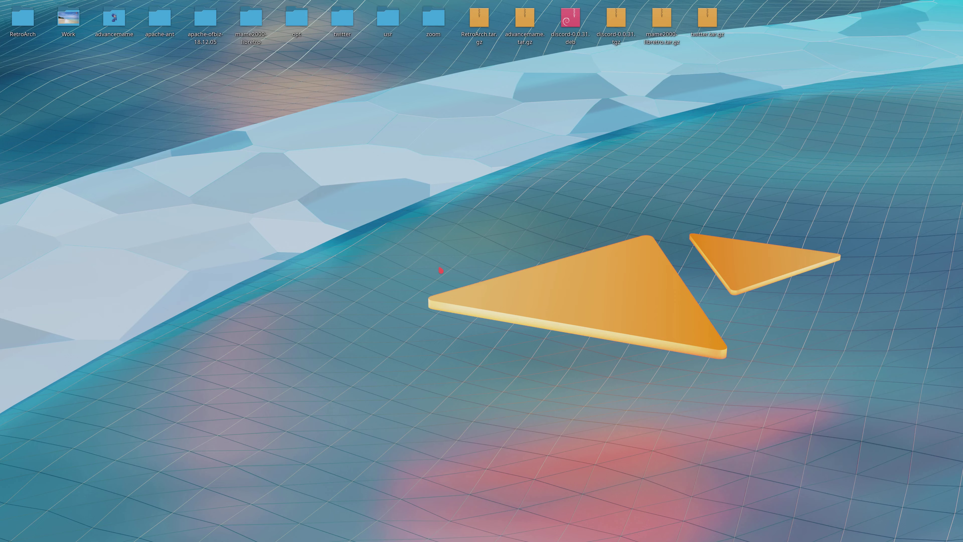
{"action": "key", "text": "ctrl+super+Left"}
- Switch from the OOTB activity to the YouTube activity
{"action": "key", "text": "super+Tab"}
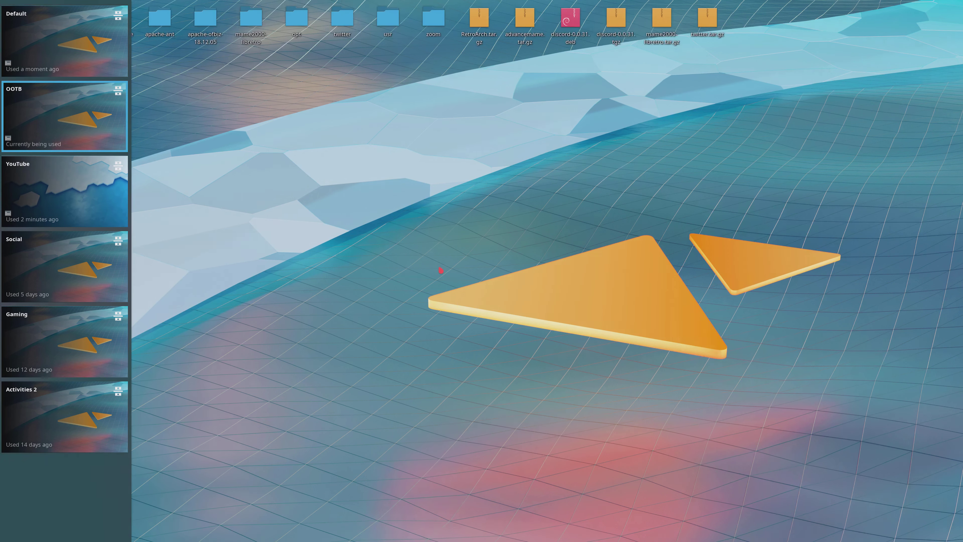
{"action": "key", "text": "super+Tab"}
{"action": "key", "text": "super+Tab"}
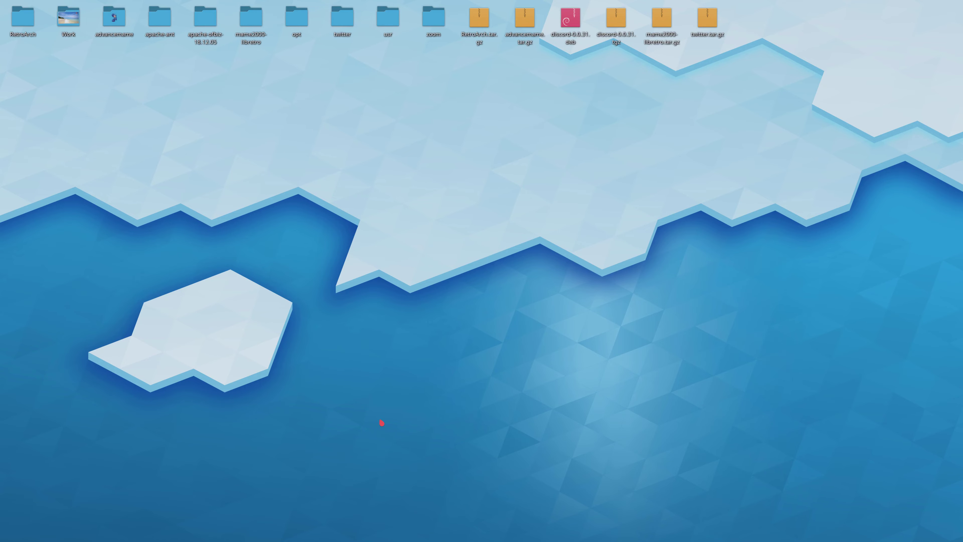
- Visit Desktops 1 through 5 of the YouTube activity in order
{"action": "key", "text": "ctrl+F1"}
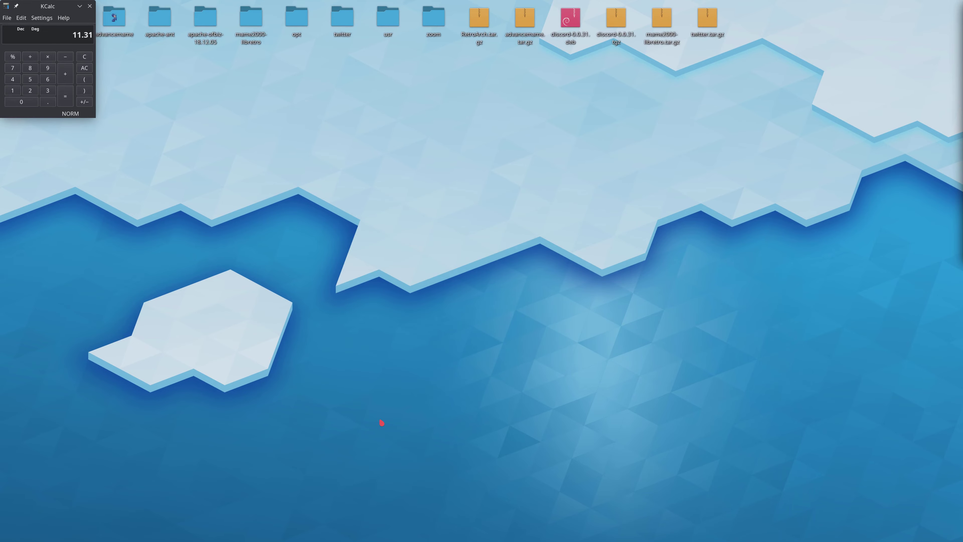
{"action": "key", "text": "ctrl+F2"}
{"action": "key", "text": "ctrl+F3"}
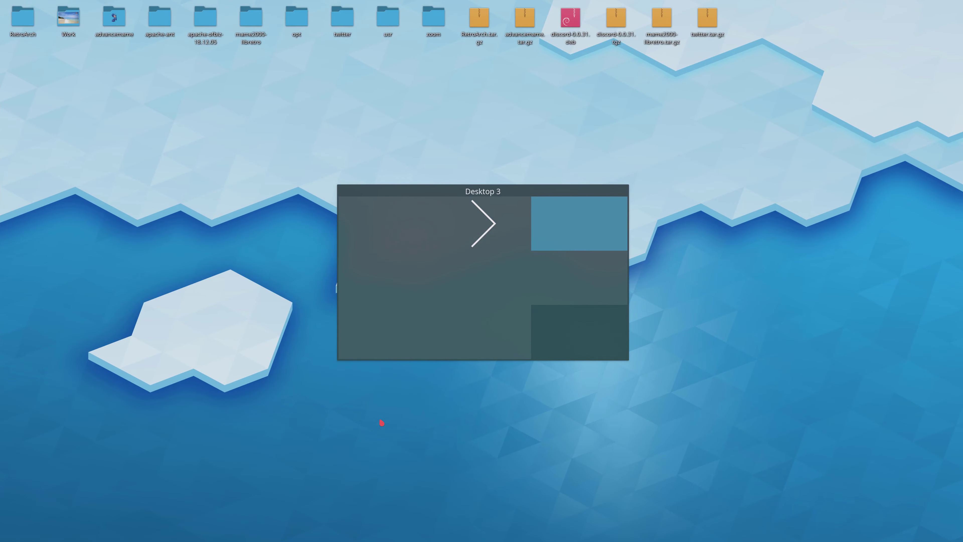
{"action": "key", "text": "ctrl+F4"}
{"action": "key", "text": "ctrl+F5"}
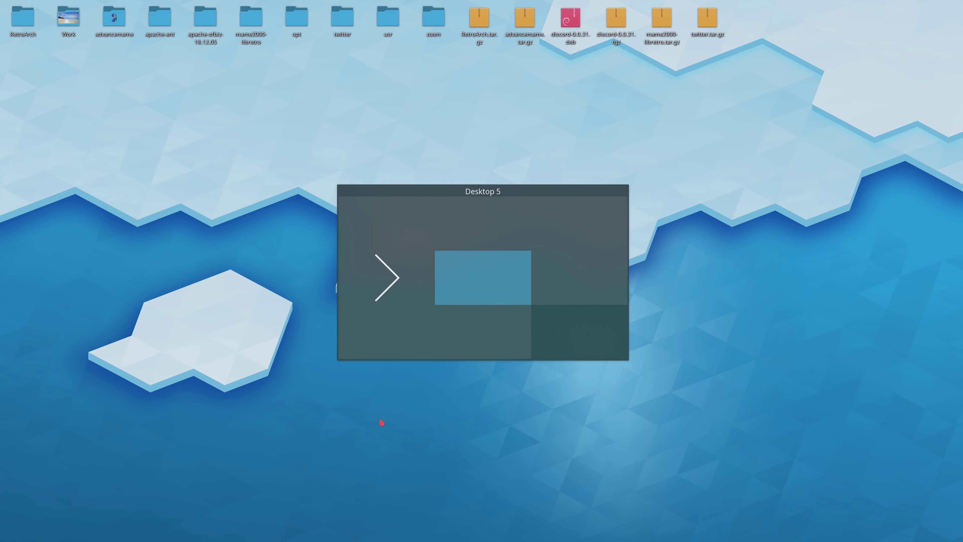
- Show the activity switcher and cycle from YouTube past Gaming to the Default activity
{"action": "key", "text": "super+q"}
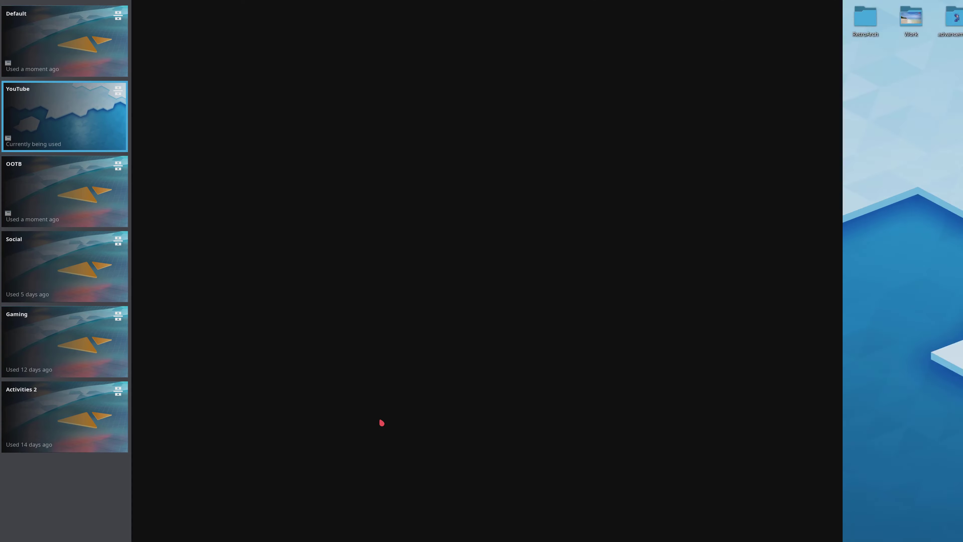
{"action": "key", "text": "super+Tab"}
{"action": "key", "text": "super+Tab"}
{"action": "key", "text": "super+Tab"}
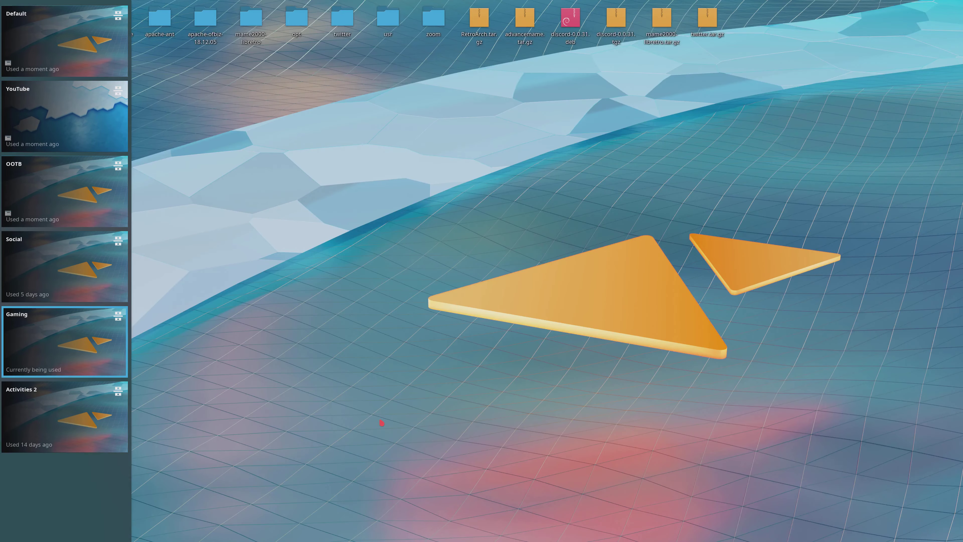
{"action": "key", "text": "super+Tab"}
{"action": "key", "text": "super+Tab"}
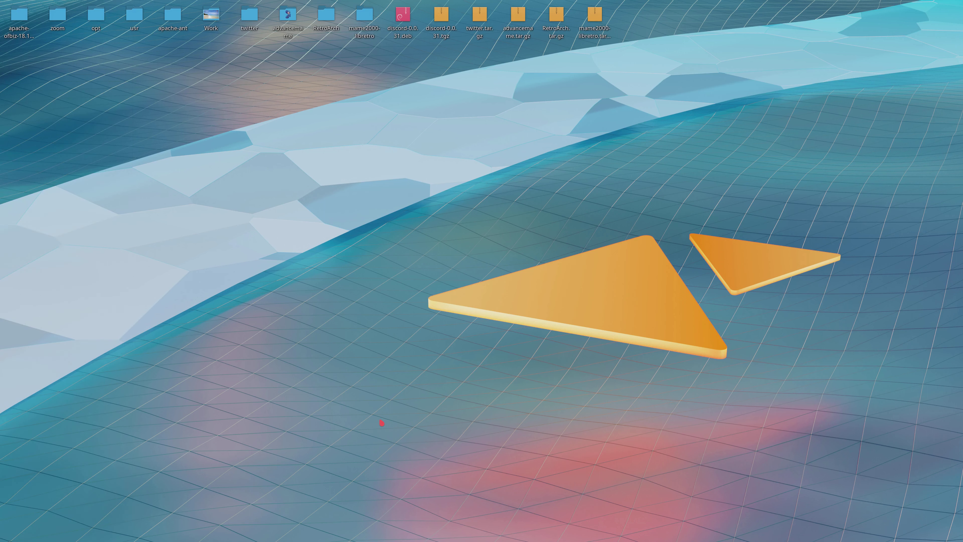
- Visit Desktops 1 through 5 of the Default activity in order
{"action": "key", "text": "ctrl+F1"}
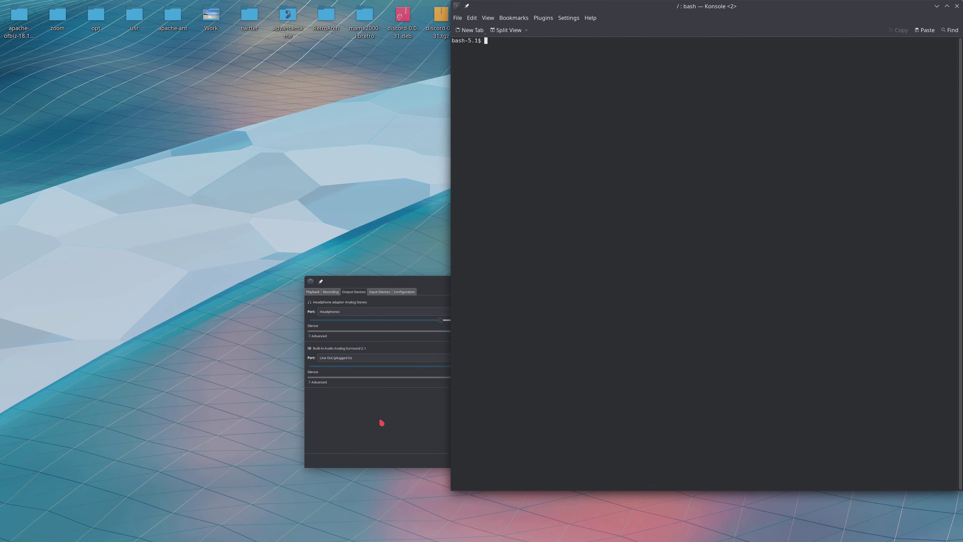
{"action": "key", "text": "ctrl+F2"}
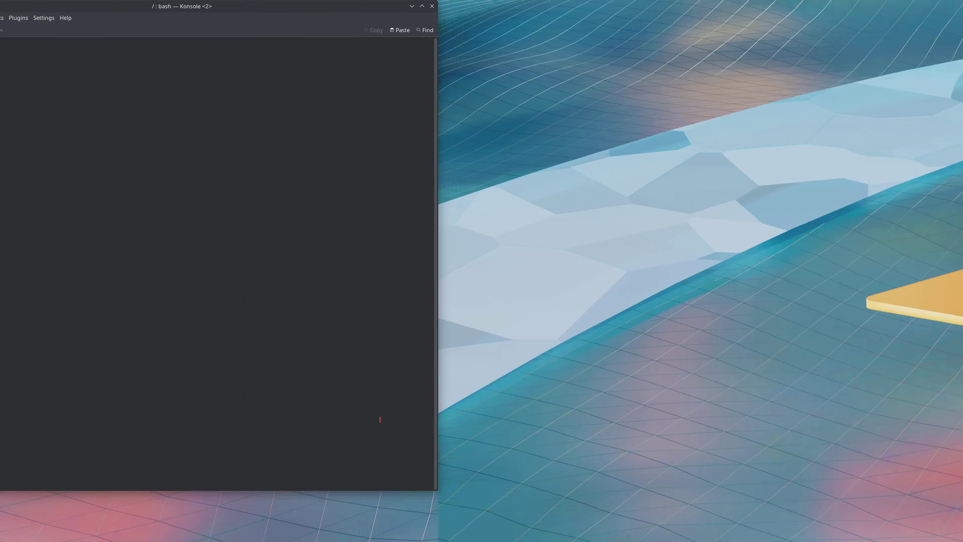
{"action": "key", "text": "ctrl+F3"}
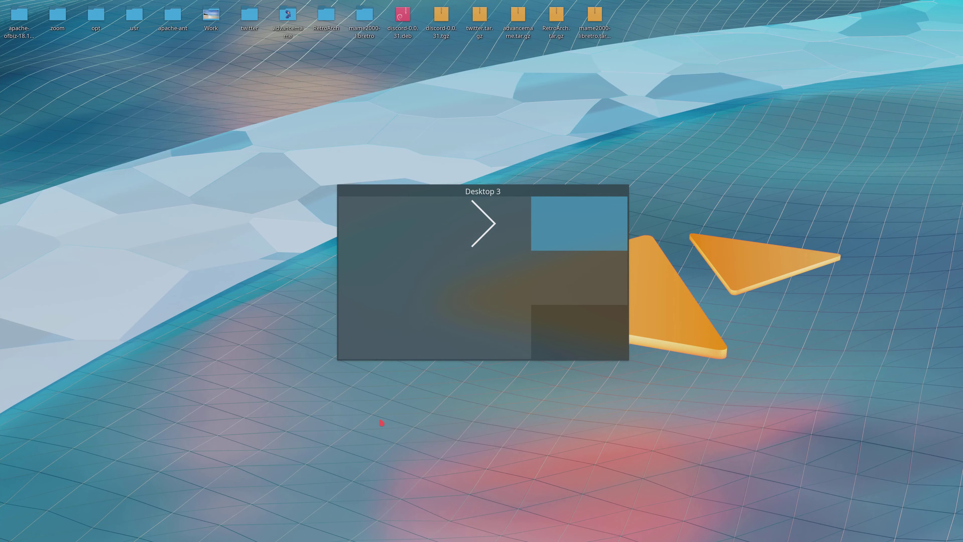
{"action": "key", "text": "ctrl+F4"}
{"action": "key", "text": "ctrl+F5"}
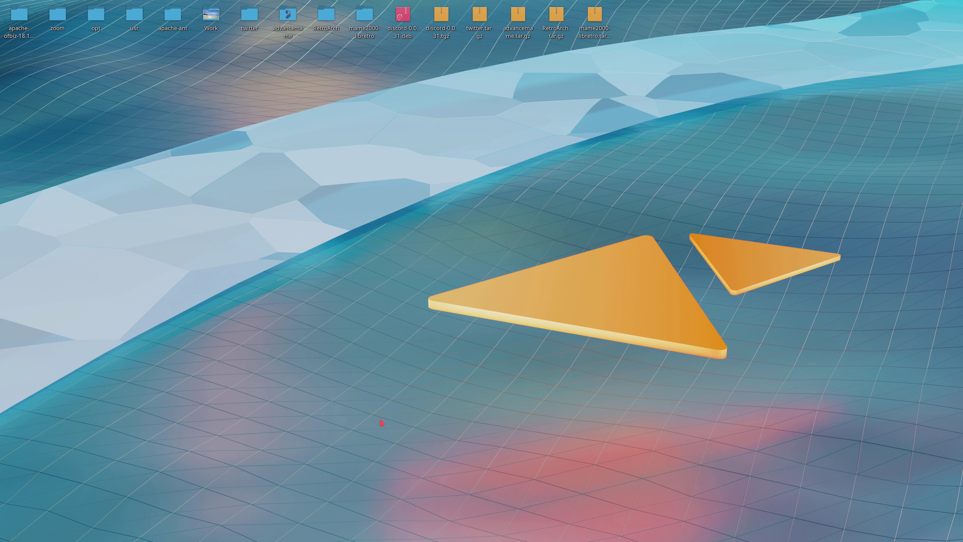
- Cycle through all activities, passing YouTube and Gaming, and return to the Default activity
{"action": "key", "text": "super+Tab"}
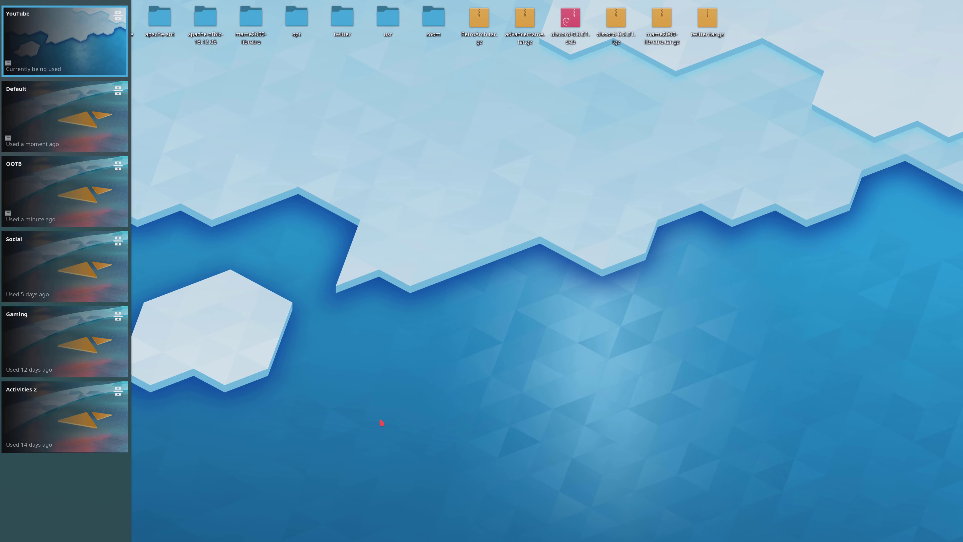
{"action": "key", "text": "super+Tab"}
{"action": "key", "text": "super+Tab"}
{"action": "key", "text": "super+Tab"}
{"action": "key", "text": "super+Tab"}
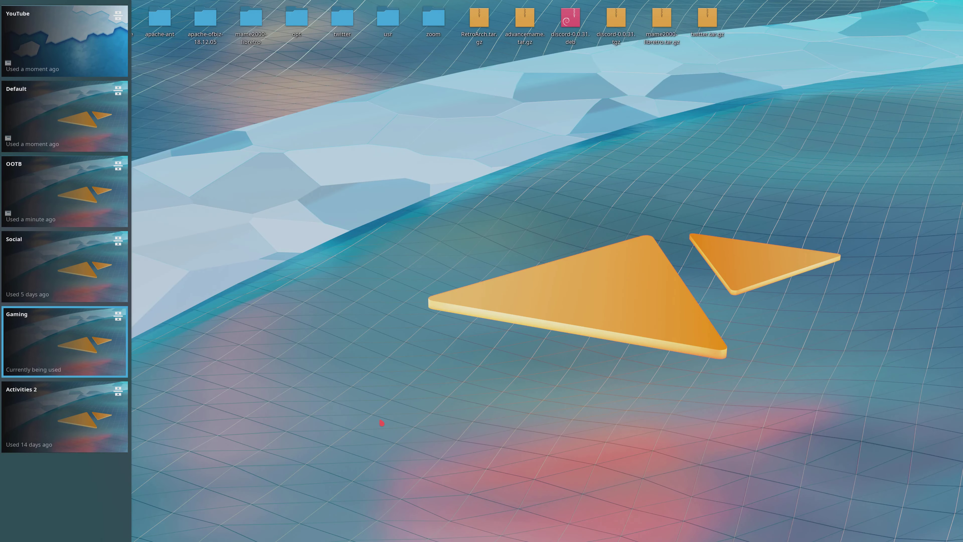
{"action": "key", "text": "super+Tab"}
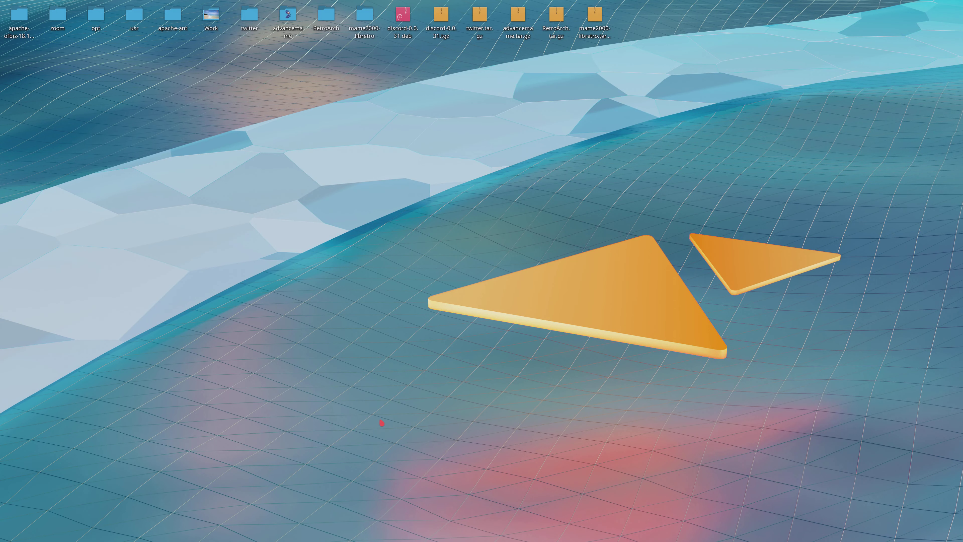
- Go to Desktop 1 of the Default activity, exit the Konsole session, and close the Volume Control window
{"action": "key", "text": "ctrl+F1"}
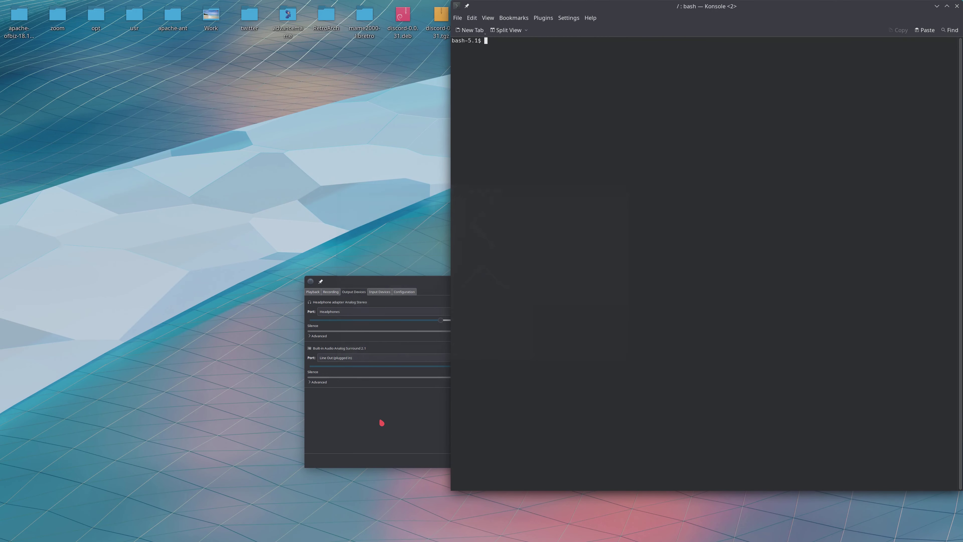
{"action": "type", "text": "exit"}
{"action": "key", "text": "Return"}
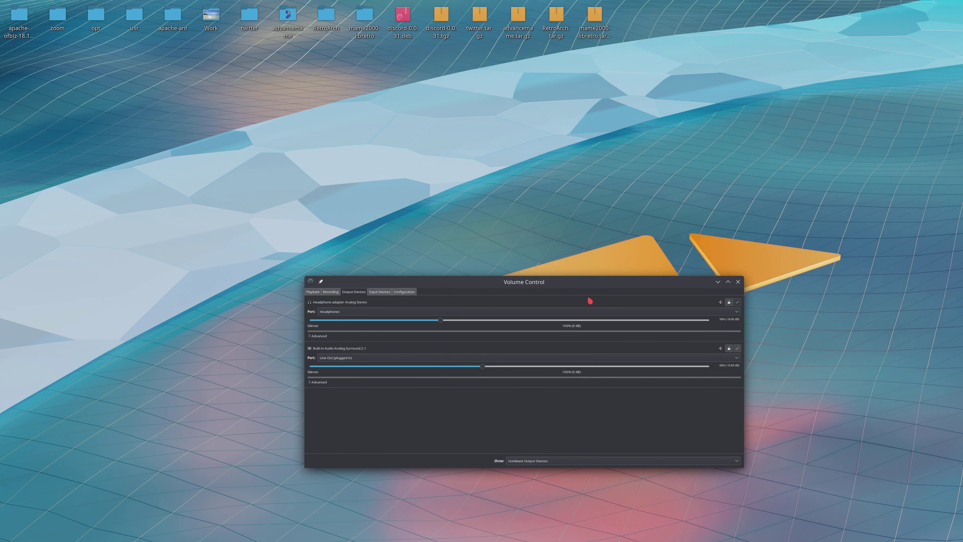
{"action": "left_click", "coordinate": [737, 282]}
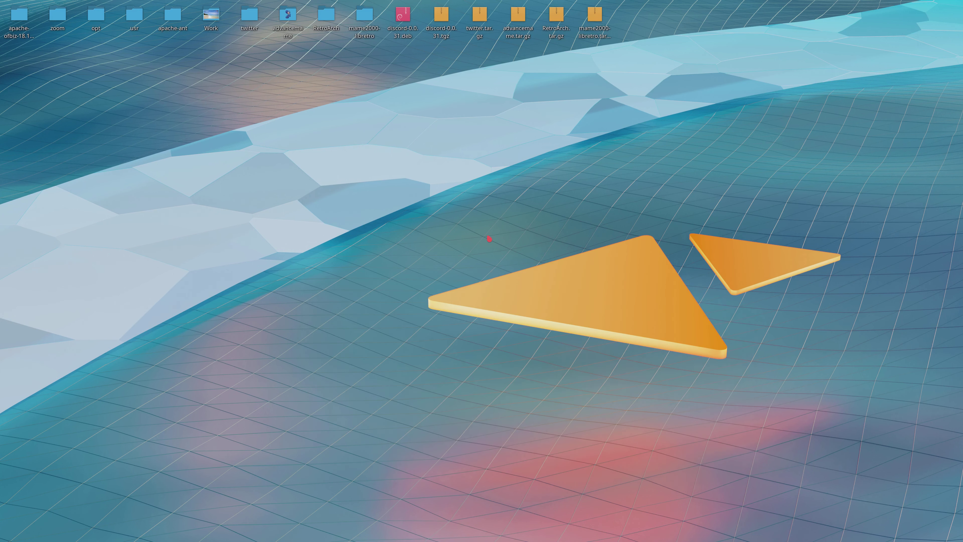
- Search the application launcher for virtualbox and launch Oracle VM VirtualBox
{"action": "key", "text": "alt+space"}
{"action": "type", "text": "virtualbox"}
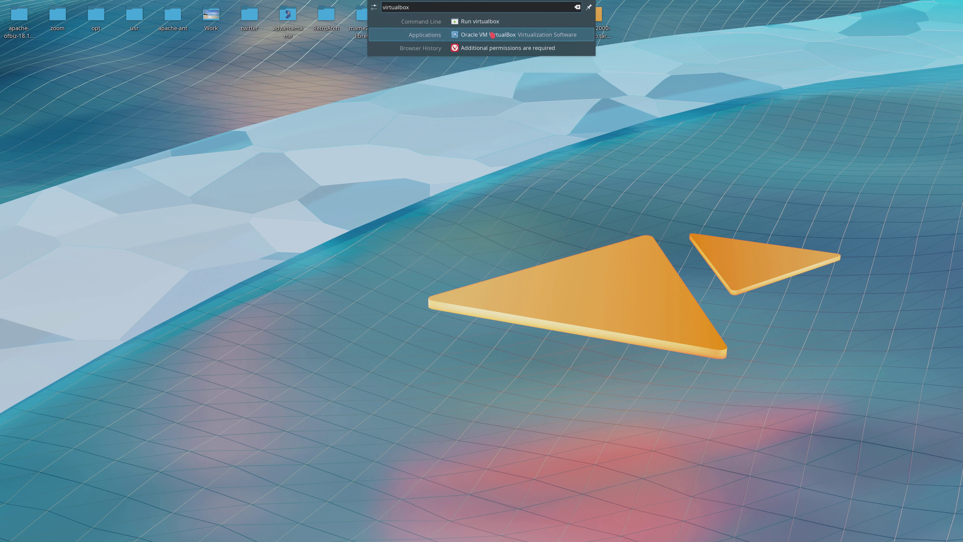
{"action": "left_click", "coordinate": [476, 31]}
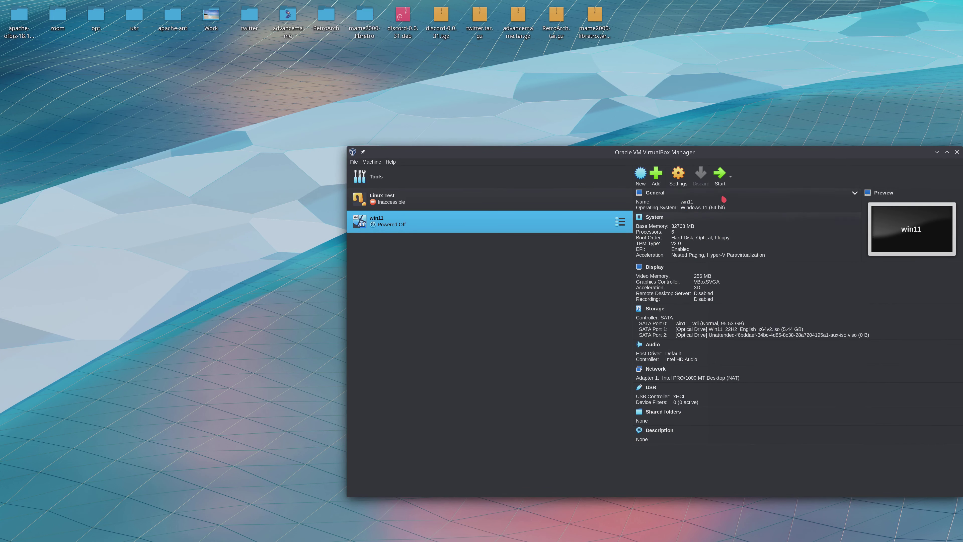
- Set the win11 virtual machine's display monitor count to 2 and save the settings
{"action": "left_click", "coordinate": [678, 175]}
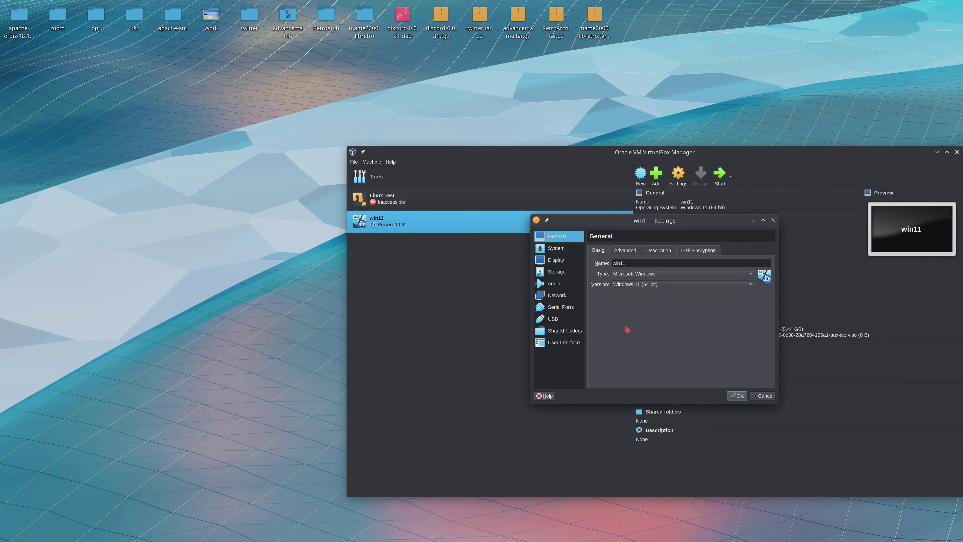
{"action": "left_click", "coordinate": [563, 259]}
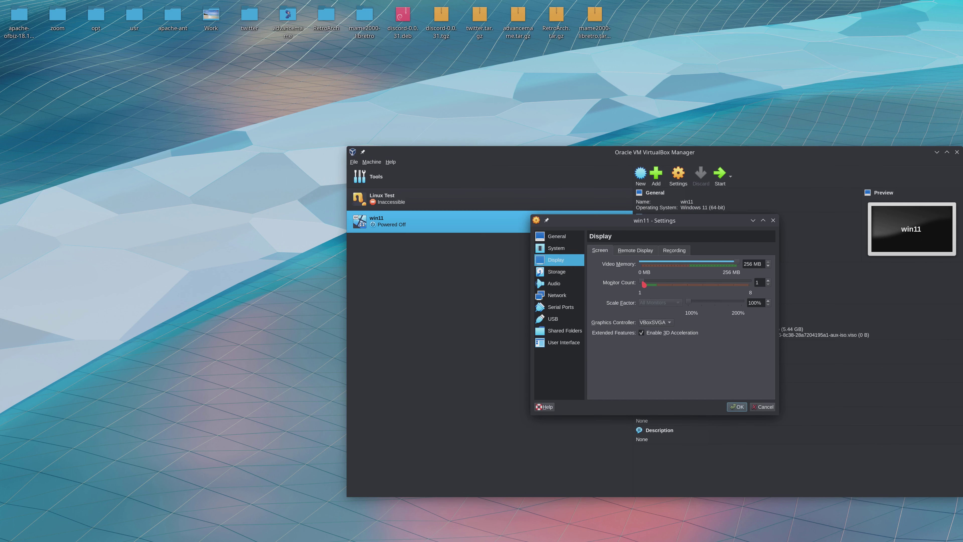
{"action": "left_click_drag", "start_coordinate": [645, 282], "coordinate": [658, 282]}
{"action": "left_click", "coordinate": [739, 407]}
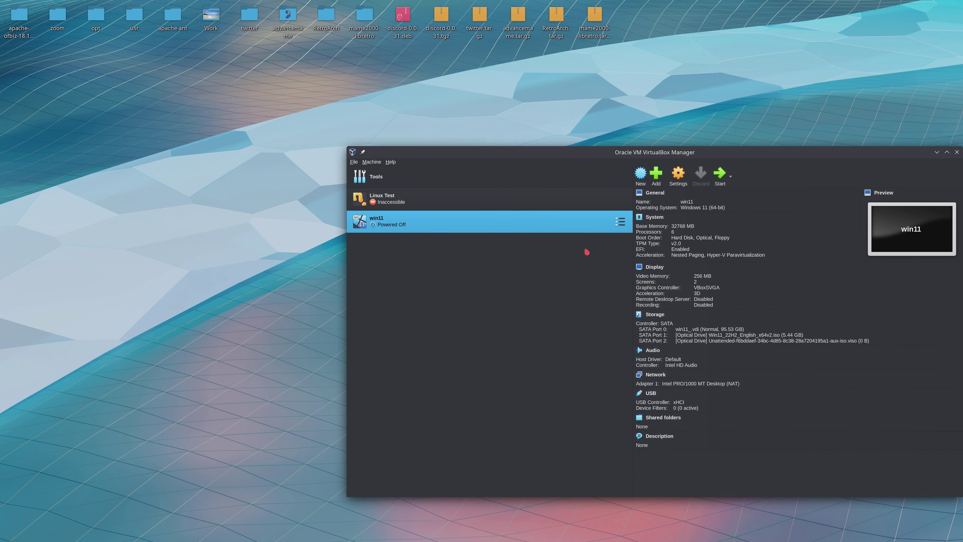
- Start the win11 virtual machine and accept switching its window to Scale mode
{"action": "double_click", "coordinate": [544, 227]}
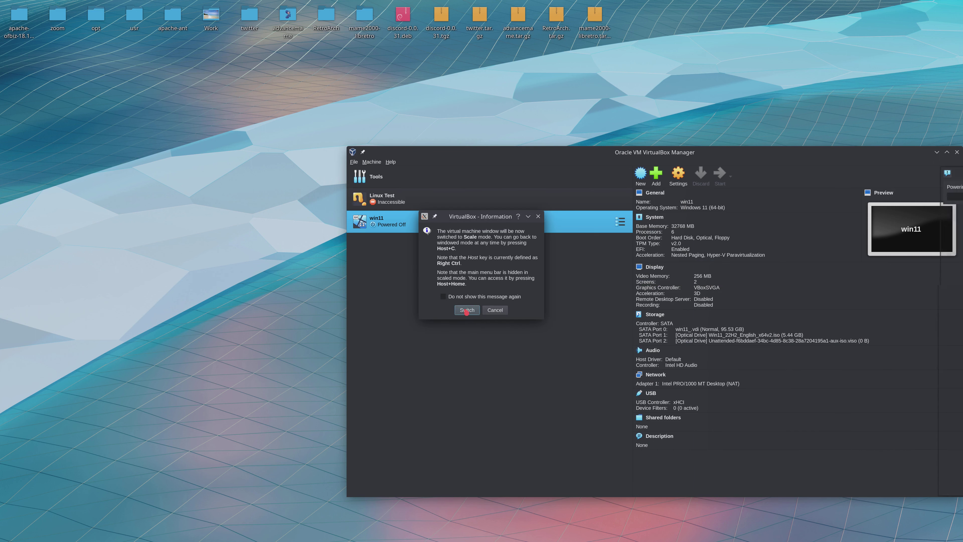
{"action": "left_click", "coordinate": [466, 310]}
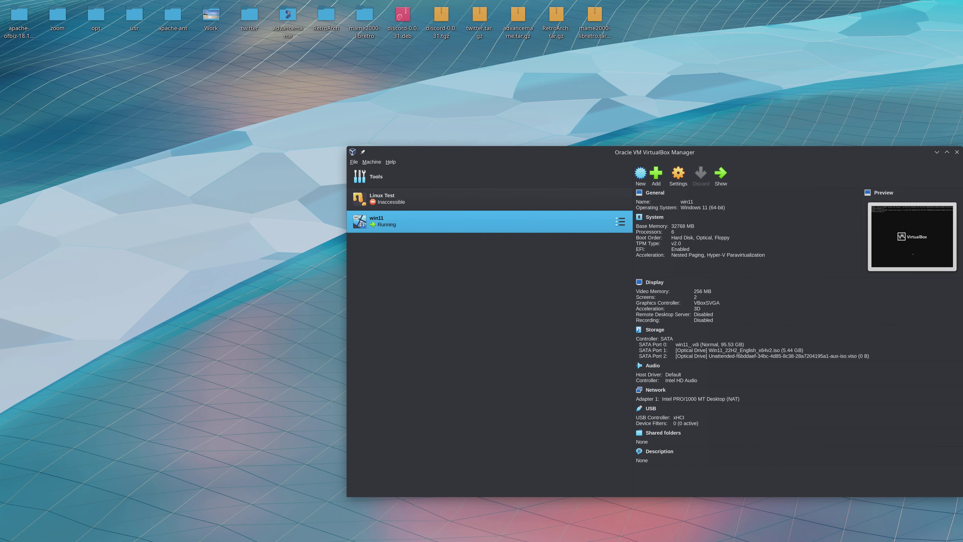
- Move the running win11 virtual machine's window into full view in front of the VirtualBox Manager
{"action": "left_click_drag", "start_coordinate": [962, 76], "coordinate": [147, 44]}
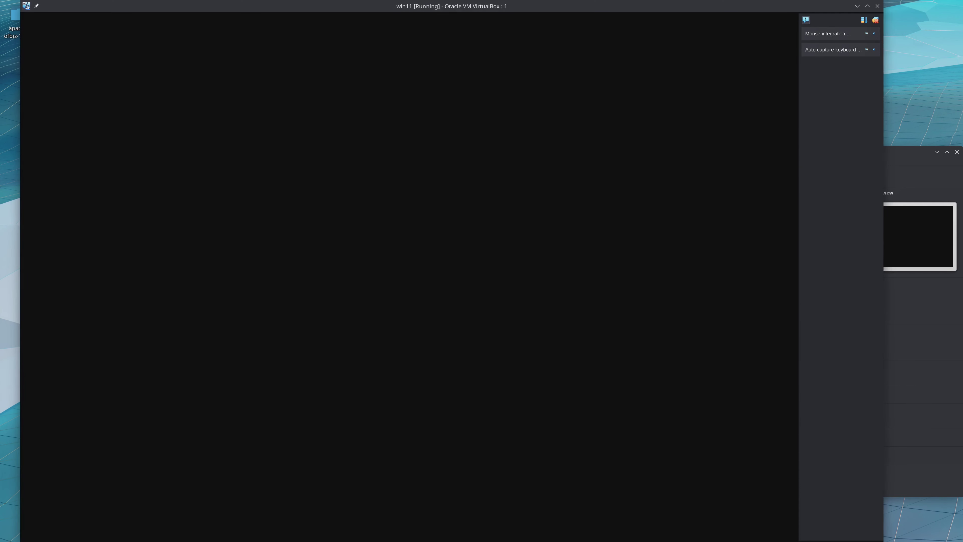
{"action": "left_click", "coordinate": [486, 207]}
{"action": "left_click_drag", "start_coordinate": [486, 207], "coordinate": [735, 44]}
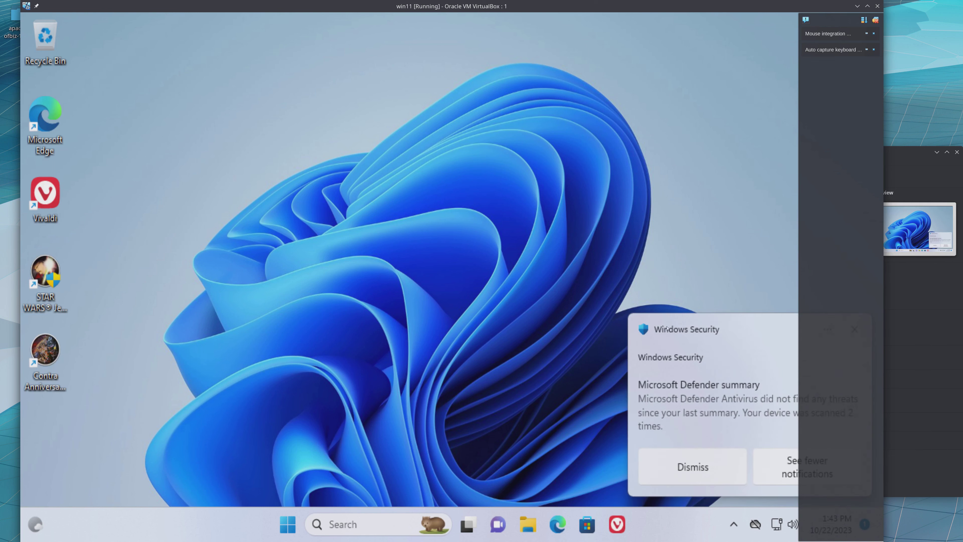
- Dismiss the Microsoft Defender summary, reposition the VirtualBox Manager window, and bring the win11 virtual machine back to the front
{"action": "left_click", "coordinate": [692, 466]}
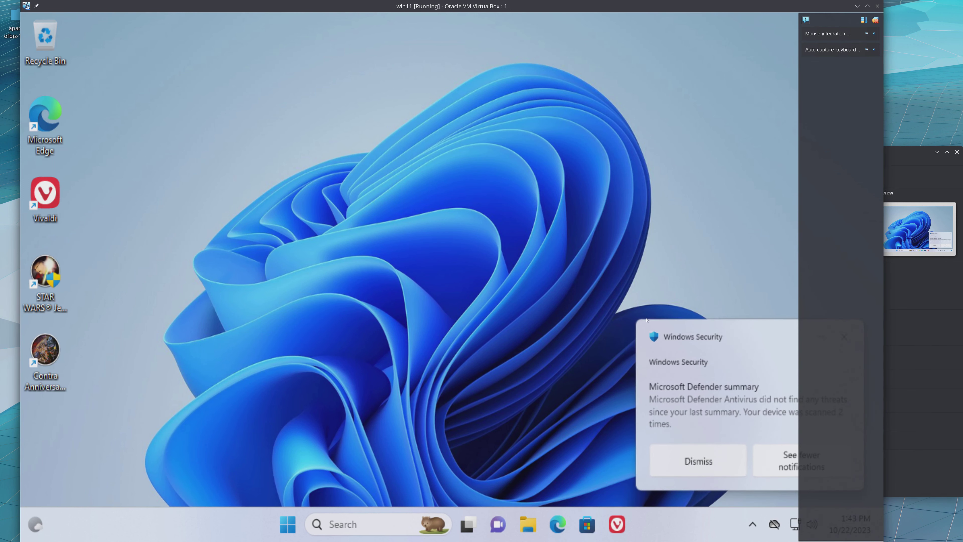
{"action": "left_click_drag", "start_coordinate": [903, 155], "coordinate": [962, 96]}
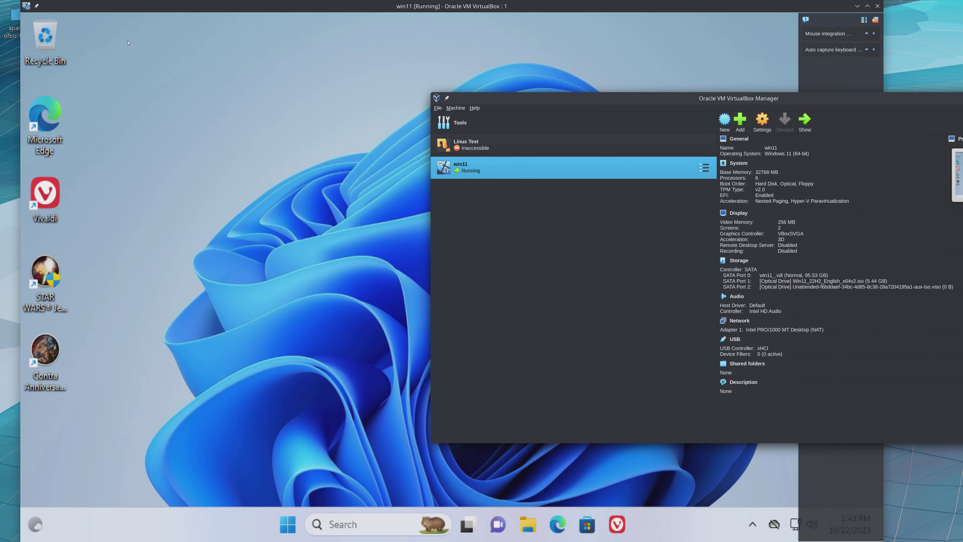
{"action": "key", "text": "alt+Tab"}
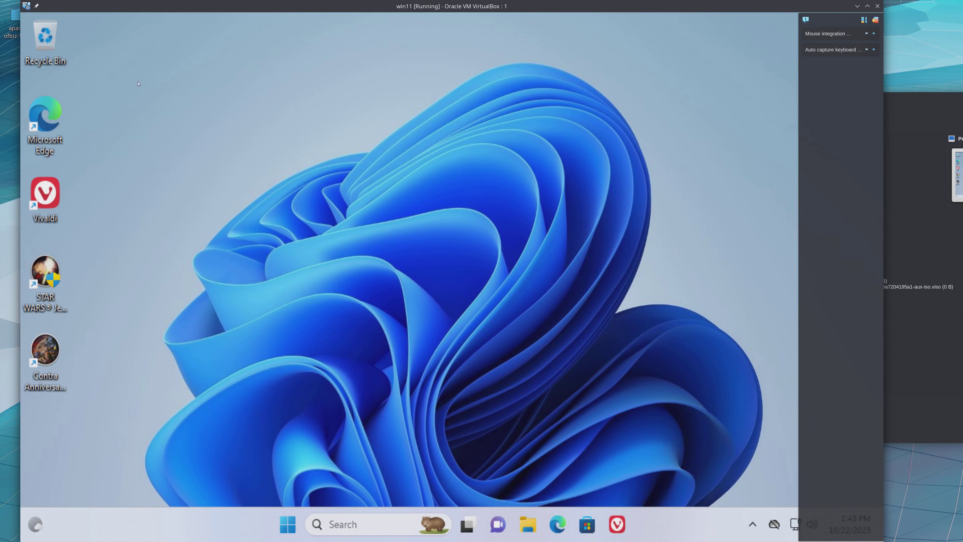
- Open the display settings in Windows 11, select displays 2 and 1 in turn, and close the virtual machine's notification overlay
{"action": "right_click", "coordinate": [239, 363]}
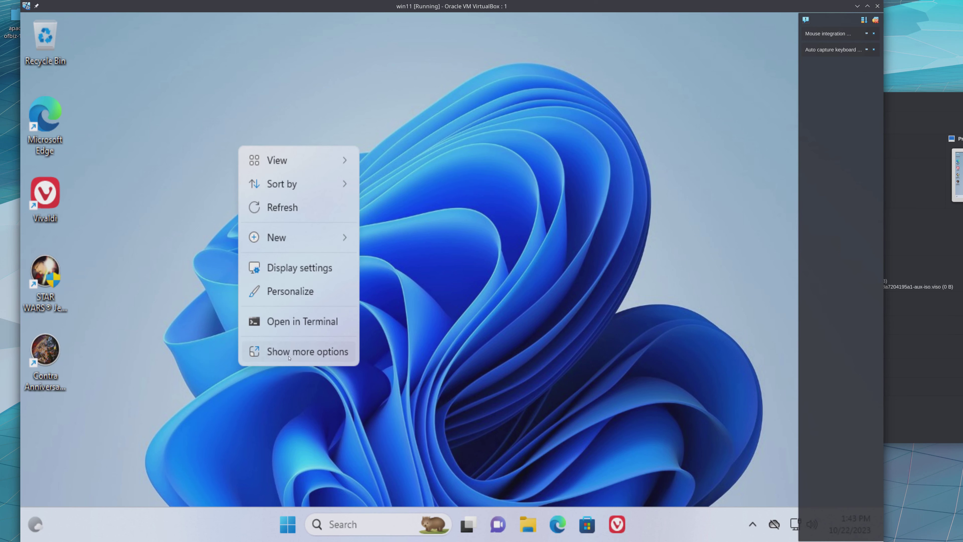
{"action": "left_click", "coordinate": [266, 276]}
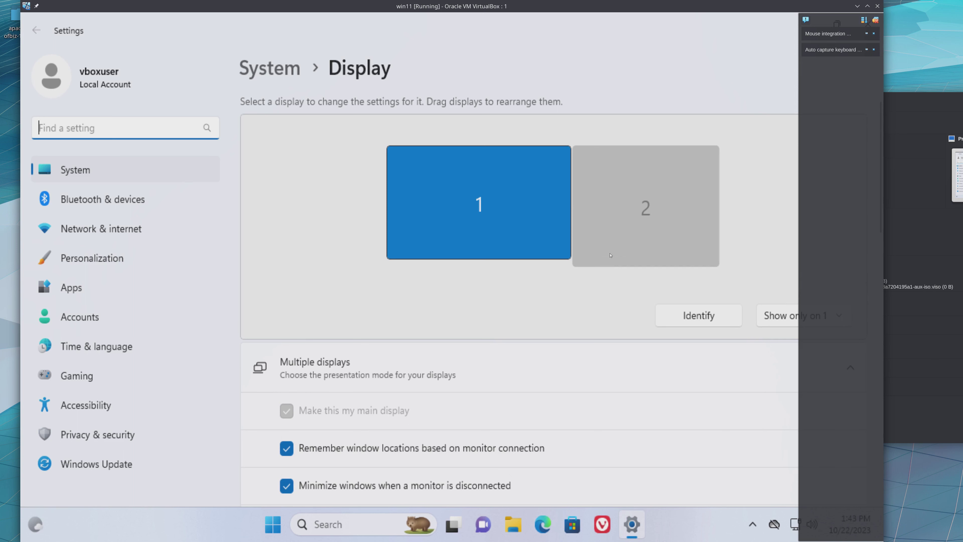
{"action": "left_click", "coordinate": [590, 243]}
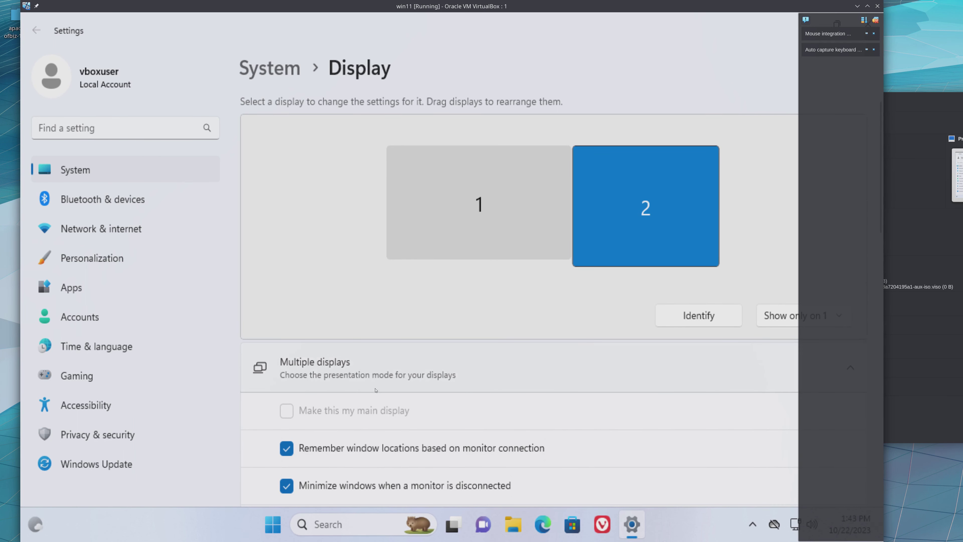
{"action": "left_click", "coordinate": [438, 224]}
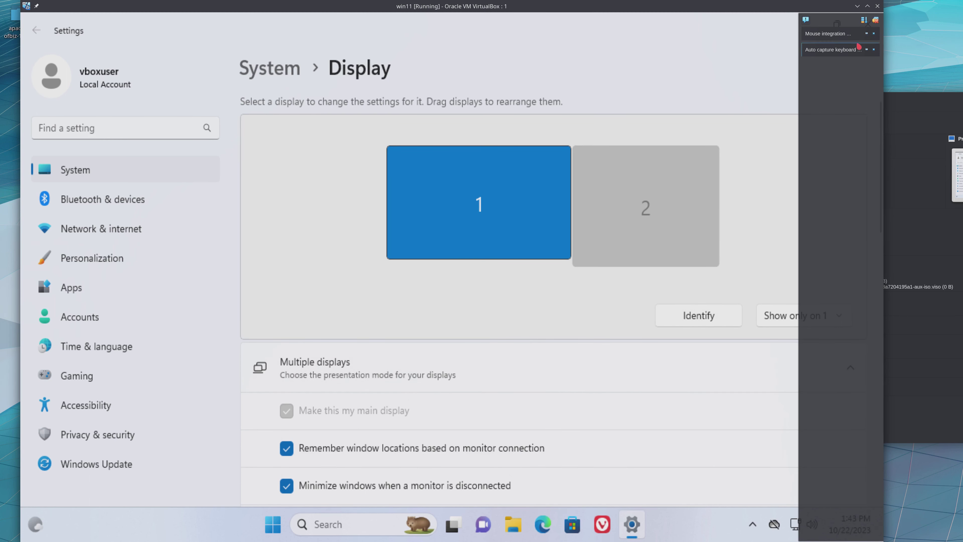
{"action": "left_click", "coordinate": [875, 21]}
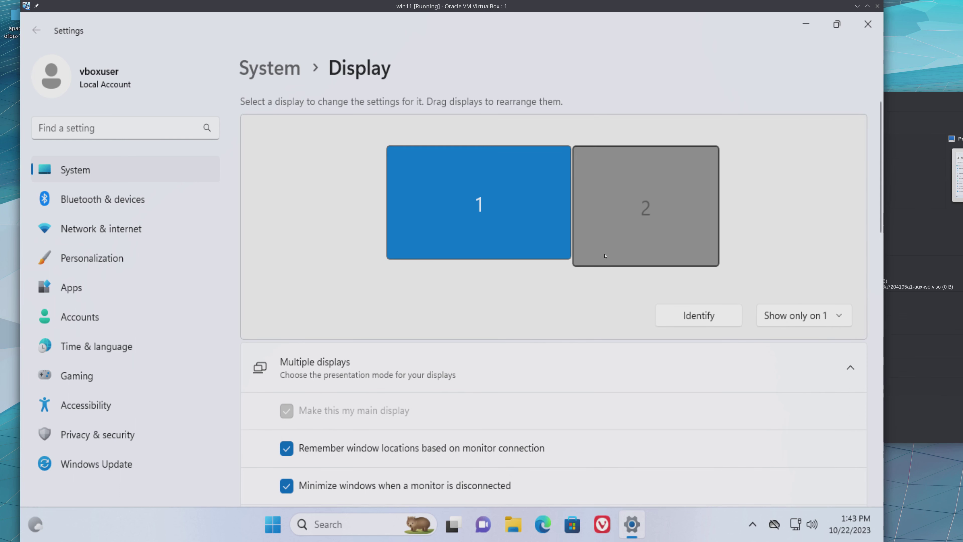
- Set the multiple-display mode to Extend these displays and keep the changes
{"action": "left_click", "coordinate": [790, 318]}
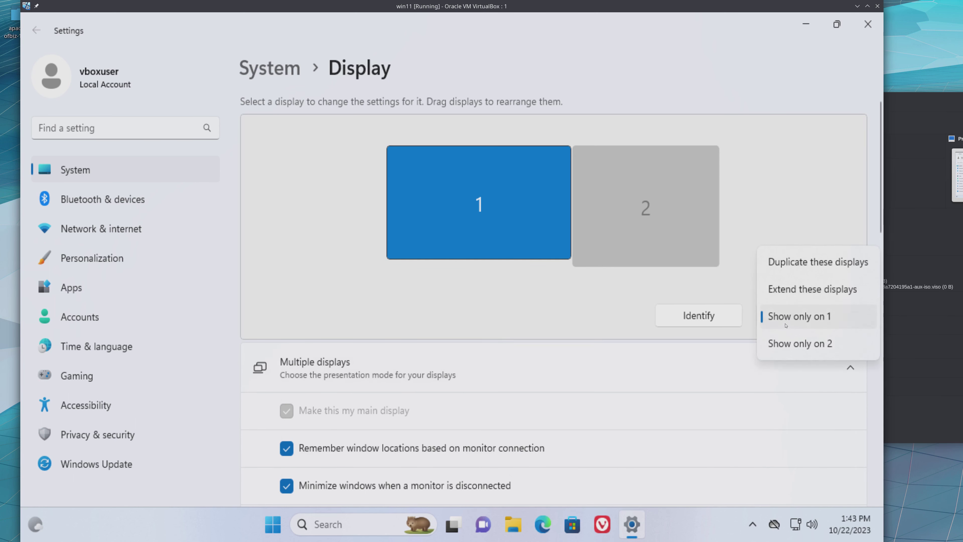
{"action": "left_click", "coordinate": [664, 241]}
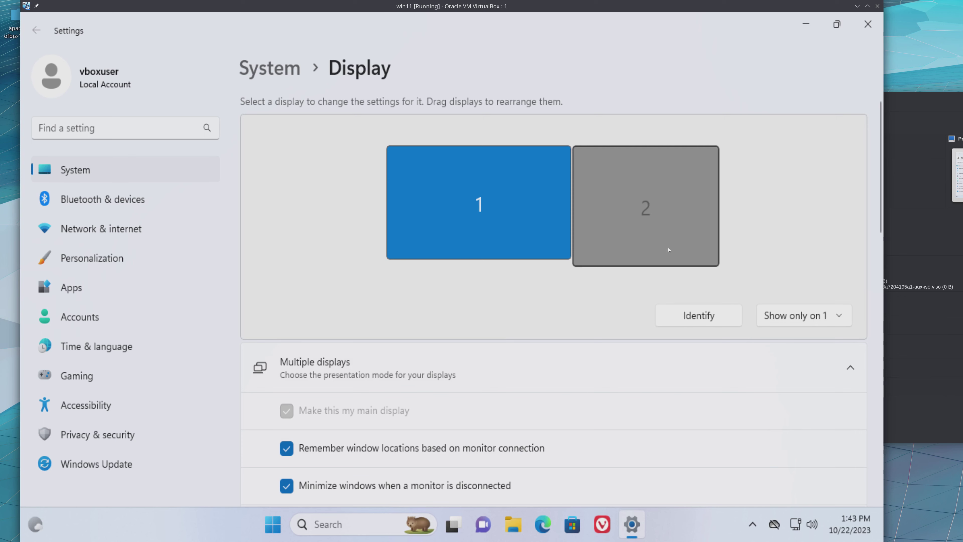
{"action": "left_click", "coordinate": [786, 318]}
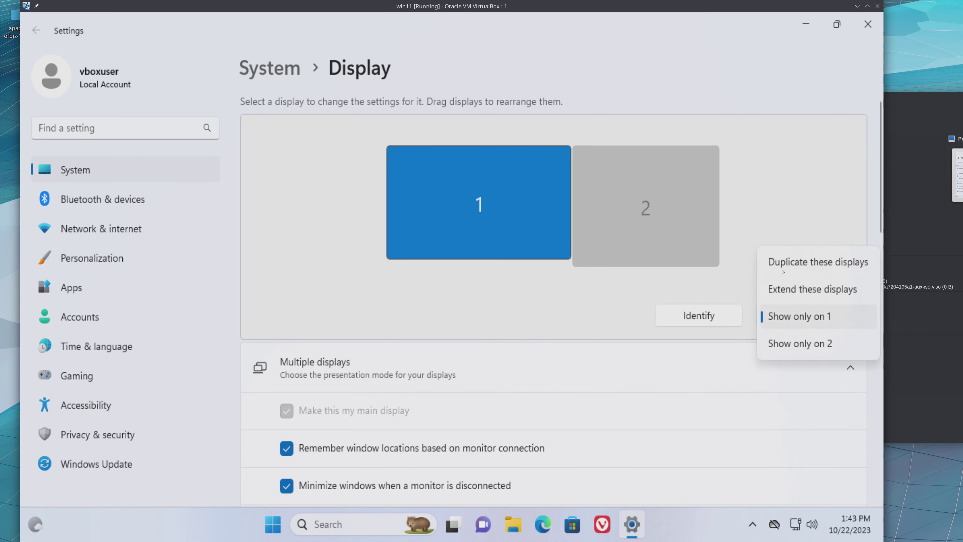
{"action": "left_click", "coordinate": [815, 289]}
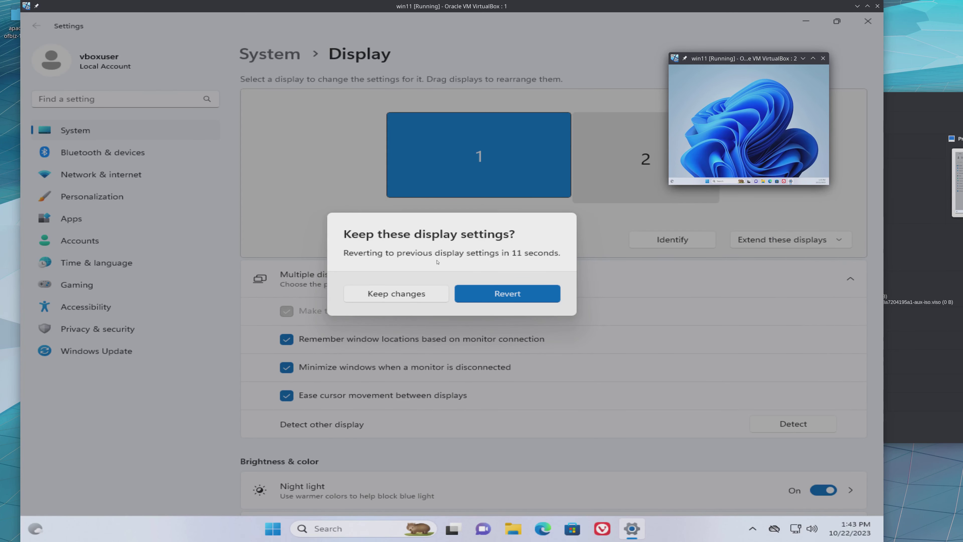
{"action": "left_click", "coordinate": [408, 302]}
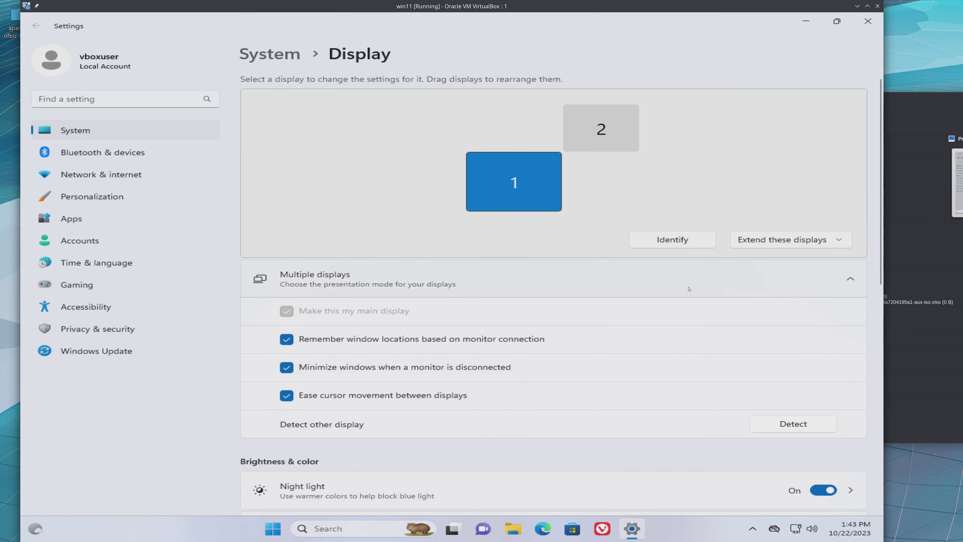
- Rearrange display 2 directly beside display 1 on its right side and apply the arrangement
{"action": "left_click", "coordinate": [609, 145]}
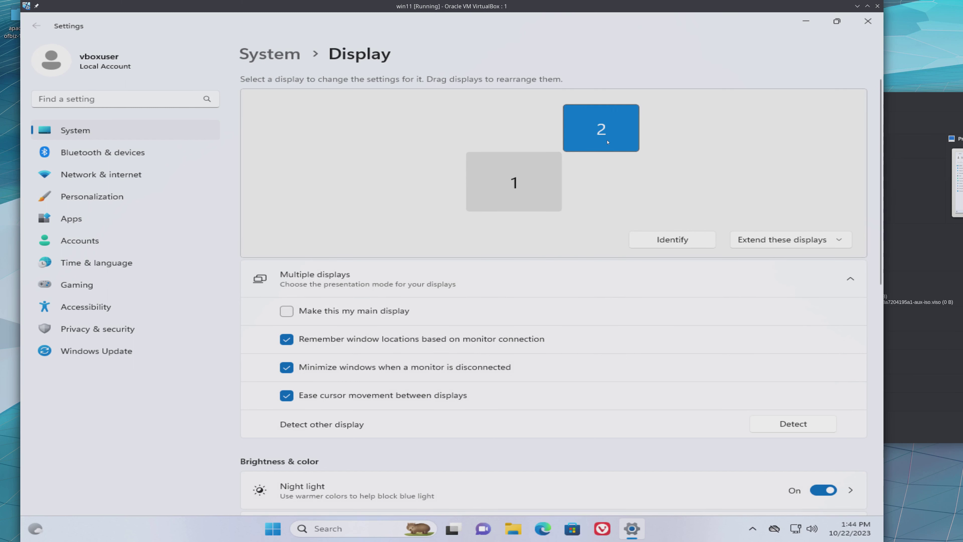
{"action": "left_click_drag", "start_coordinate": [612, 146], "coordinate": [614, 202]}
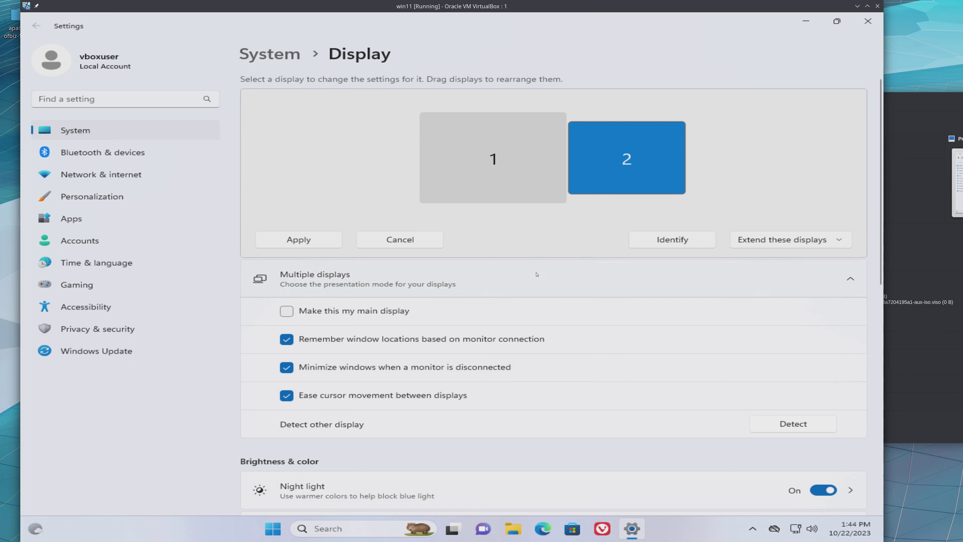
{"action": "left_click", "coordinate": [286, 239]}
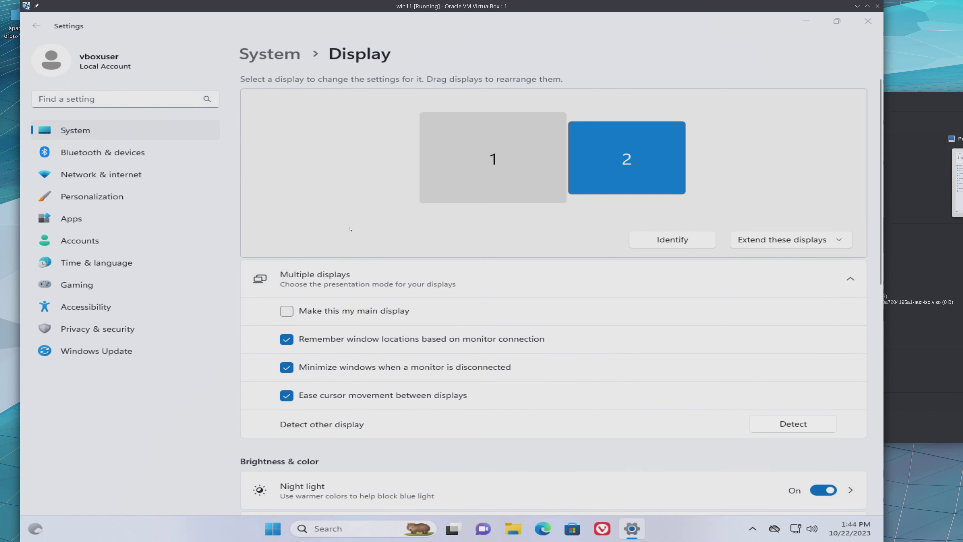
- Bring the virtual machine's second-display window to the front, move it lower, and enlarge it to about twice its size
{"action": "key", "text": "alt+Tab"}
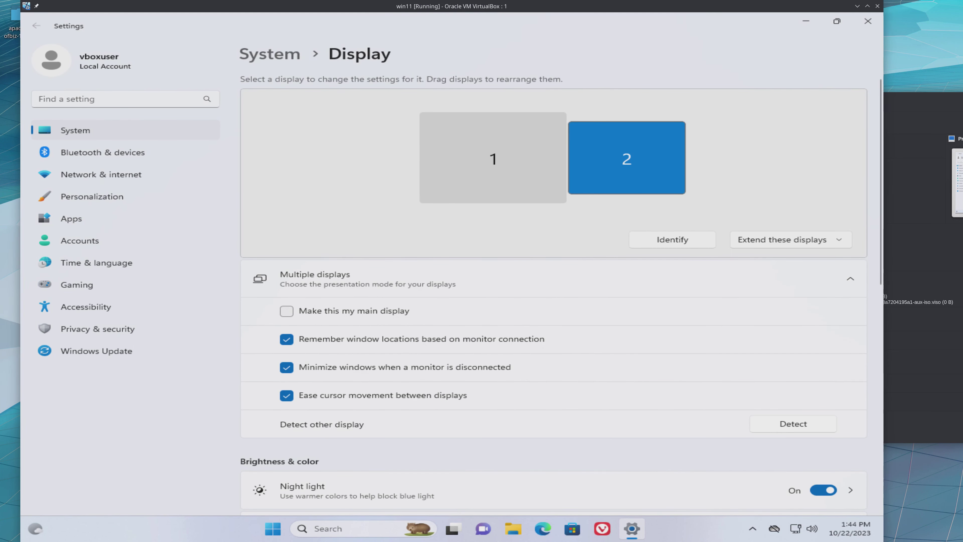
{"action": "key", "text": "ctrl+c"}
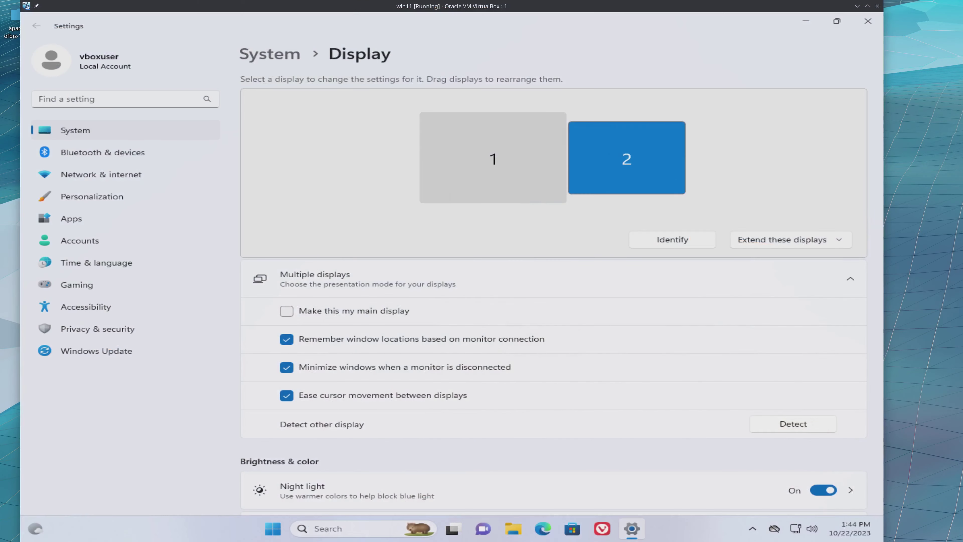
{"action": "key", "text": "alt+Tab"}
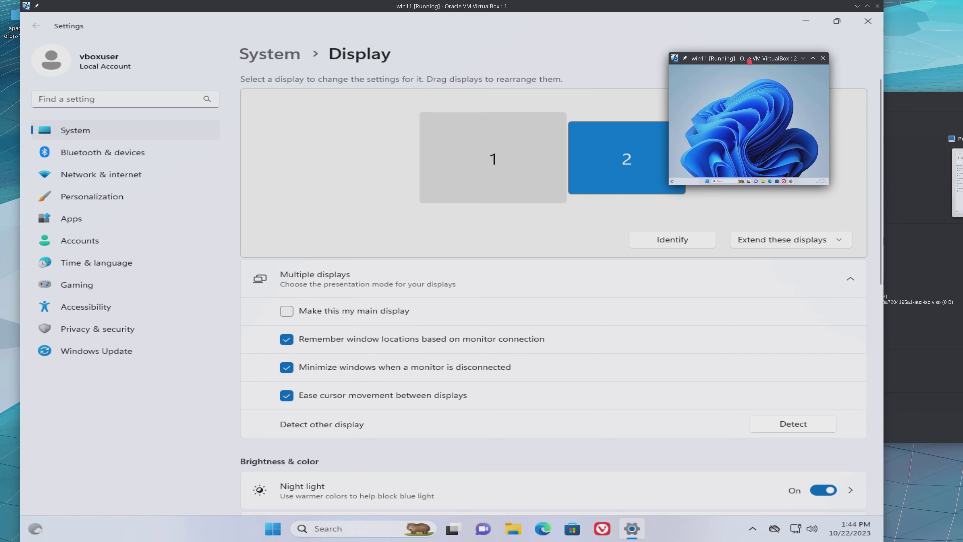
{"action": "left_click_drag", "start_coordinate": [750, 61], "coordinate": [685, 161]}
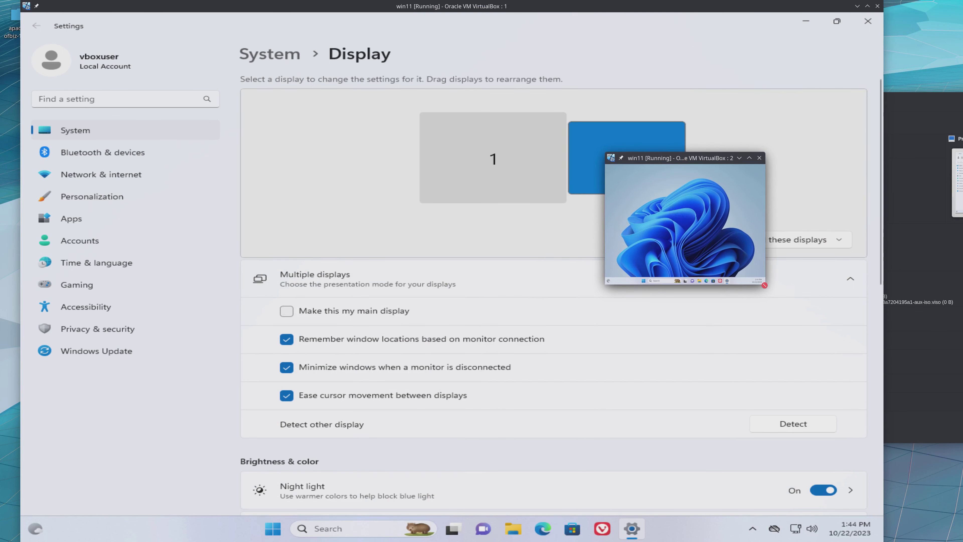
{"action": "left_click_drag", "start_coordinate": [764, 285], "coordinate": [946, 426]}
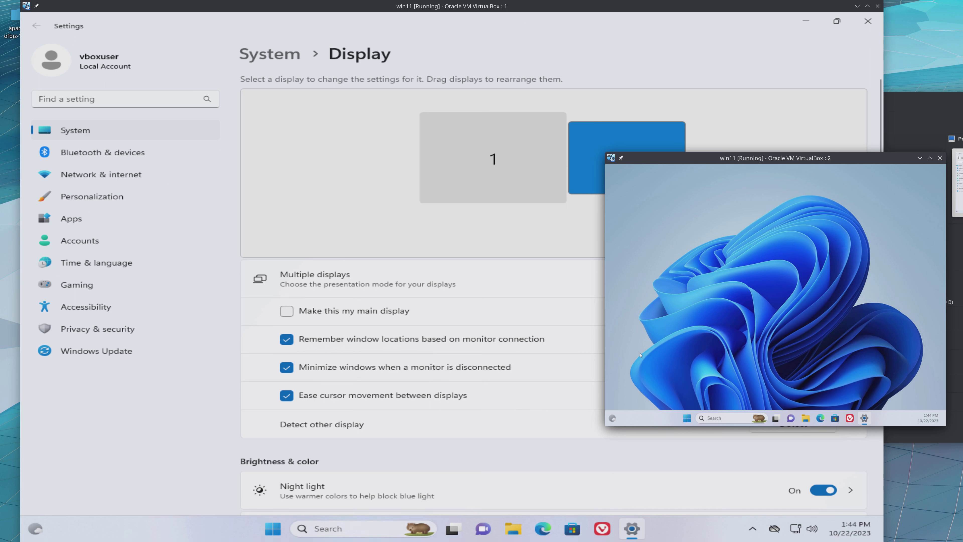
- Return to the virtual machine's first display and add Desktop 2, Desktop 3 and Desktop 4 in Task View
{"action": "left_click", "coordinate": [136, 406]}
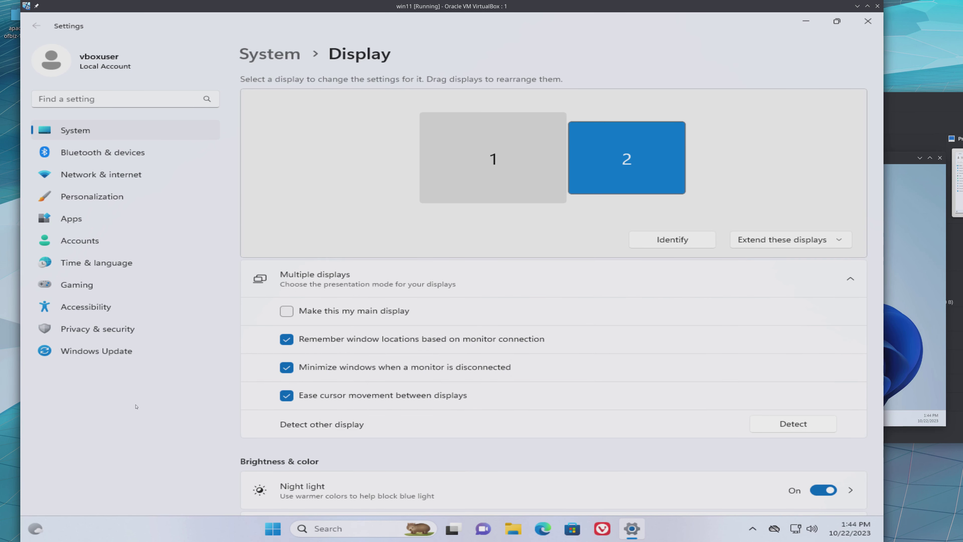
{"action": "key", "text": "super+Tab"}
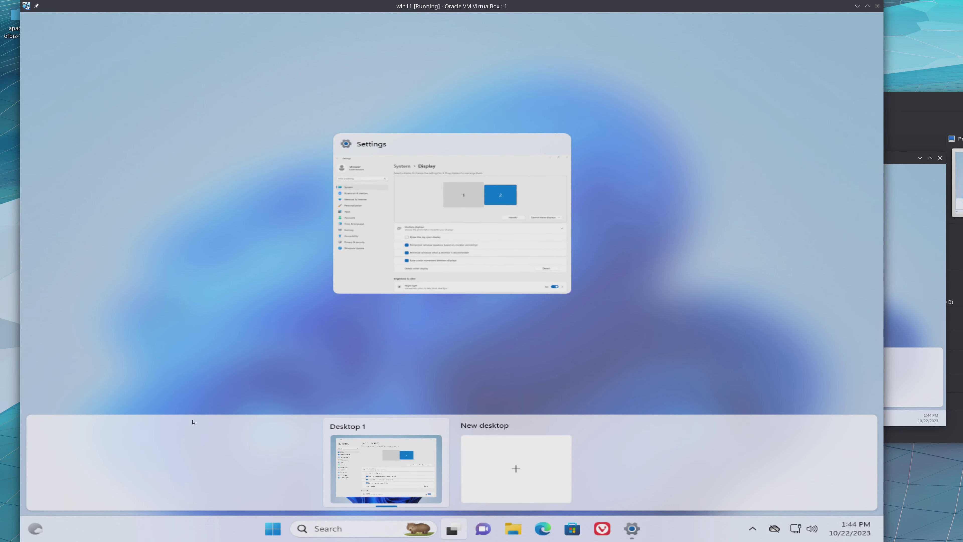
{"action": "left_click", "coordinate": [506, 465]}
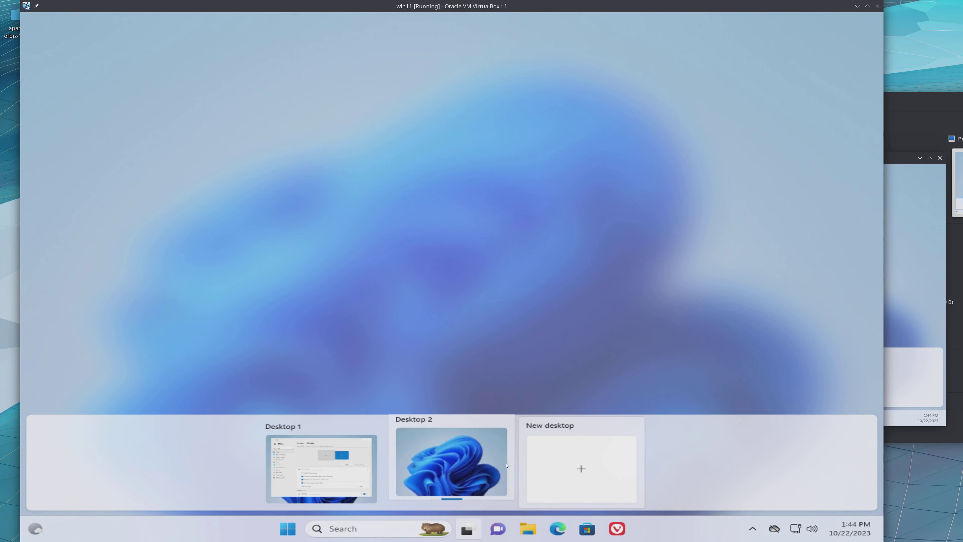
{"action": "left_click", "coordinate": [545, 467]}
{"action": "left_click", "coordinate": [626, 451]}
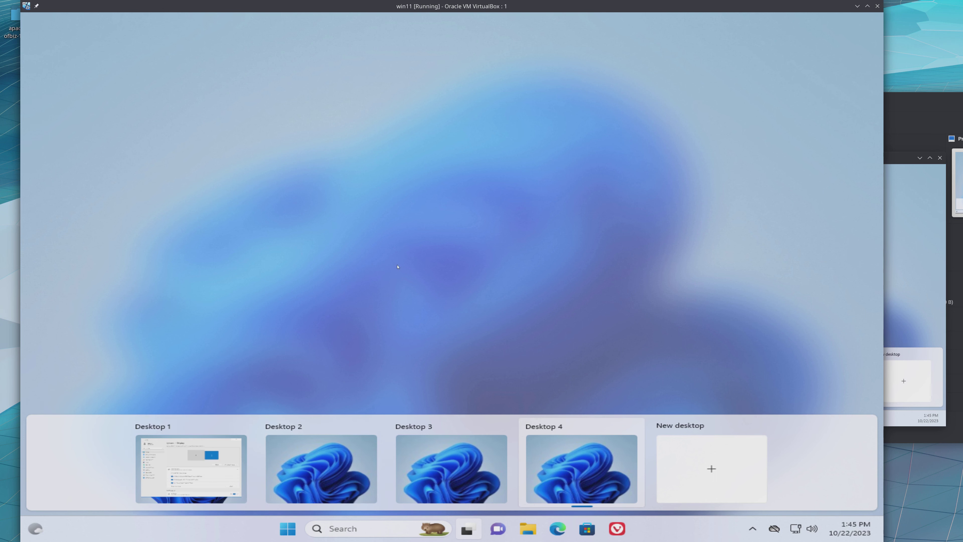
- Open a File Explorer window on Desktop 4 and move it to Desktop 2 through Task View
{"action": "left_click", "coordinate": [411, 246]}
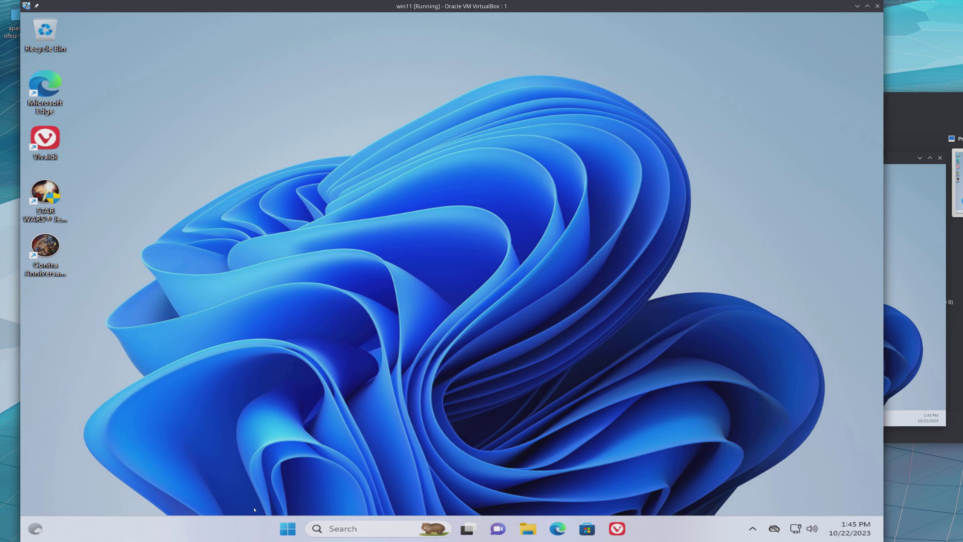
{"action": "key", "text": "super+e"}
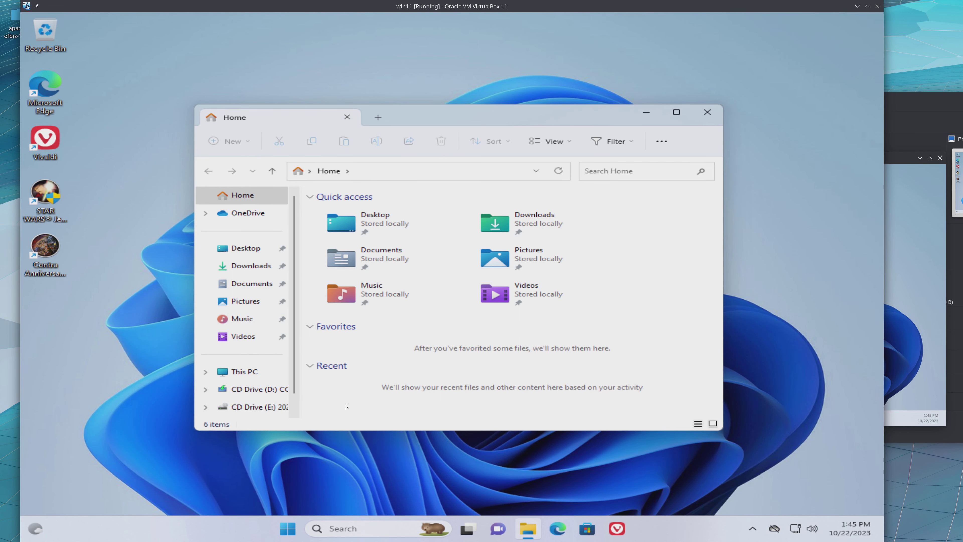
{"action": "key", "text": "super+Tab"}
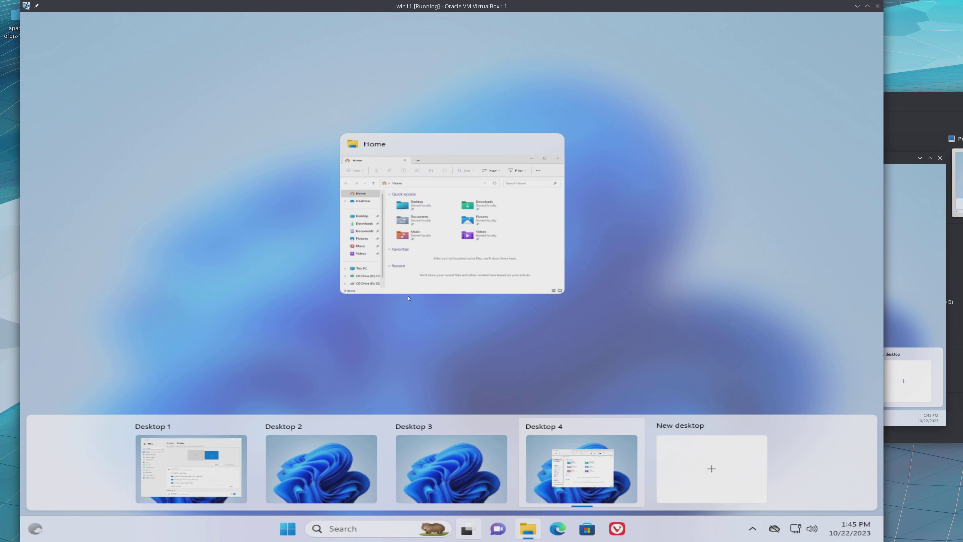
{"action": "left_click_drag", "start_coordinate": [437, 236], "coordinate": [343, 487]}
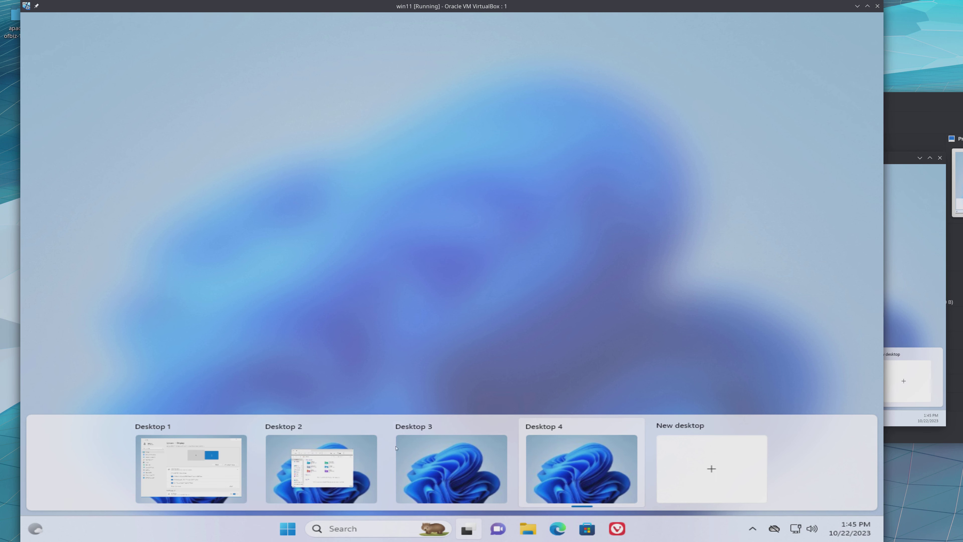
- Go to an empty virtual desktop, reopen Task View to compare the desktops, and close it again
{"action": "left_click", "coordinate": [465, 492]}
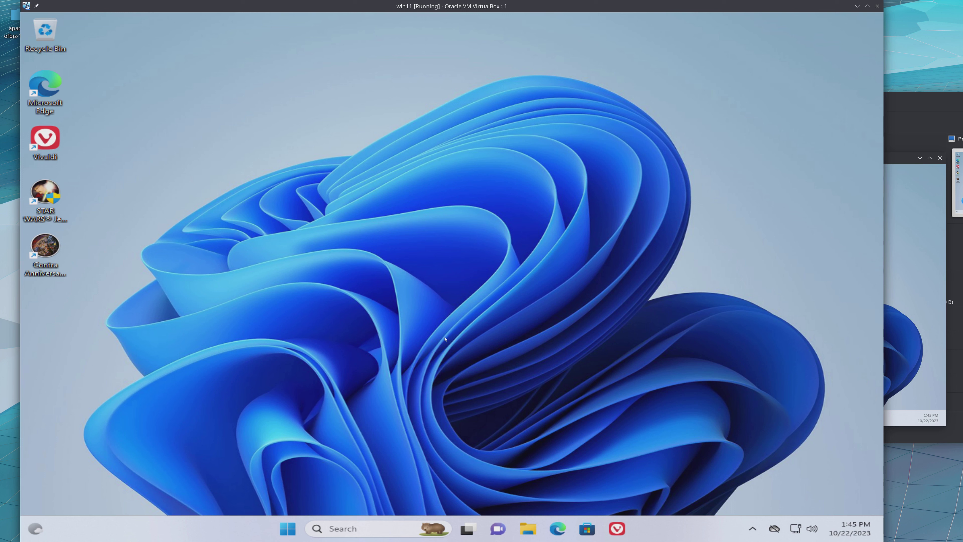
{"action": "left_click", "coordinate": [445, 339]}
{"action": "key", "text": "super+Tab"}
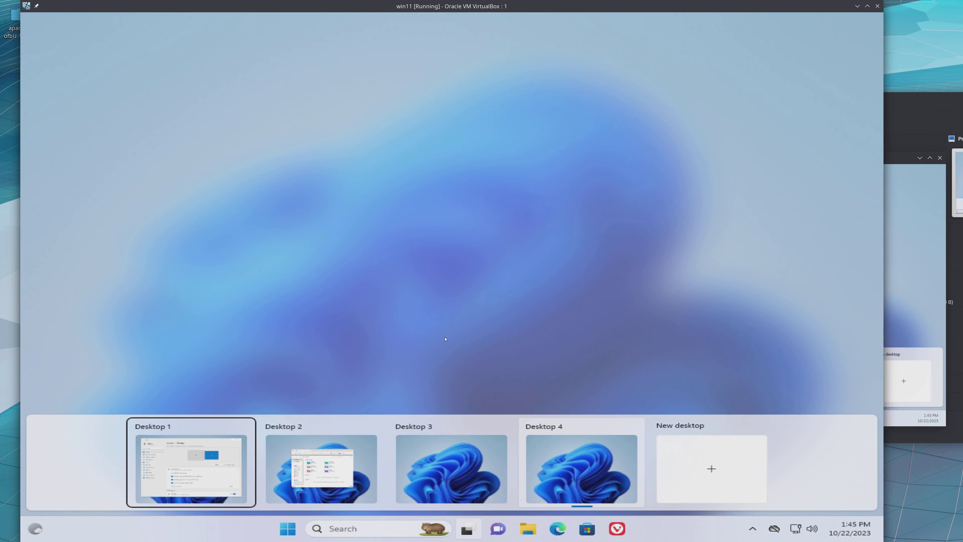
{"action": "key", "text": "Escape"}
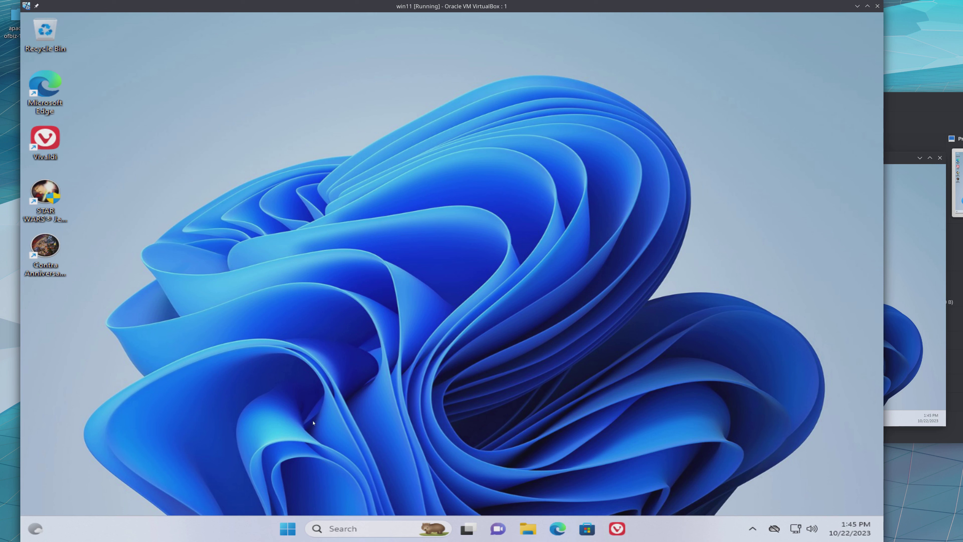
- Try switching to the next virtual desktop, open another File Explorer window, and return focus to the desktop background
{"action": "key", "text": "ctrl+super+Right"}
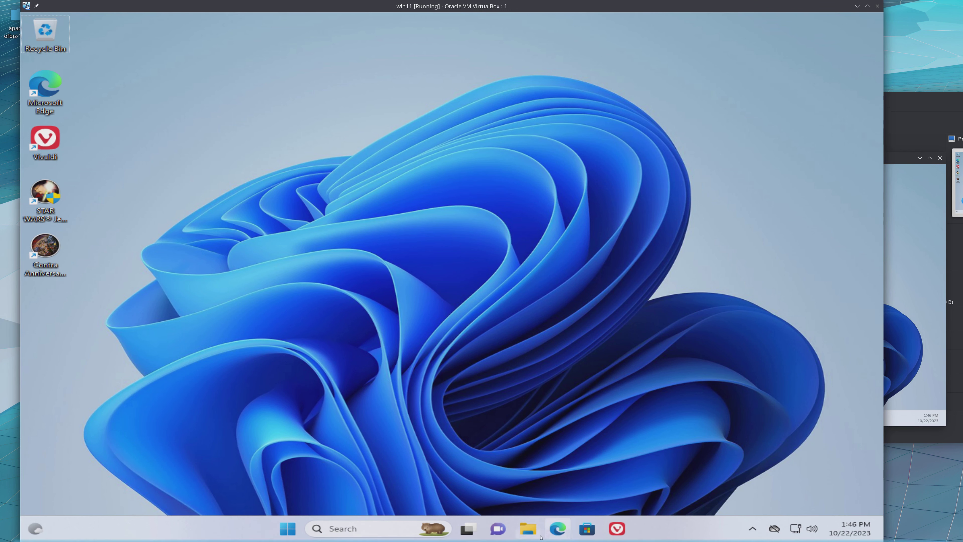
{"action": "left_click", "coordinate": [528, 531]}
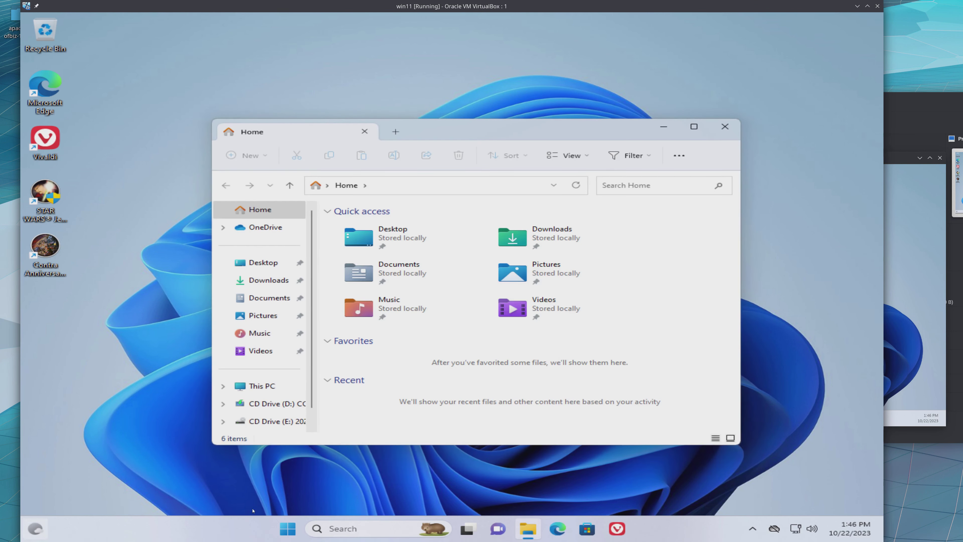
{"action": "left_click", "coordinate": [341, 481]}
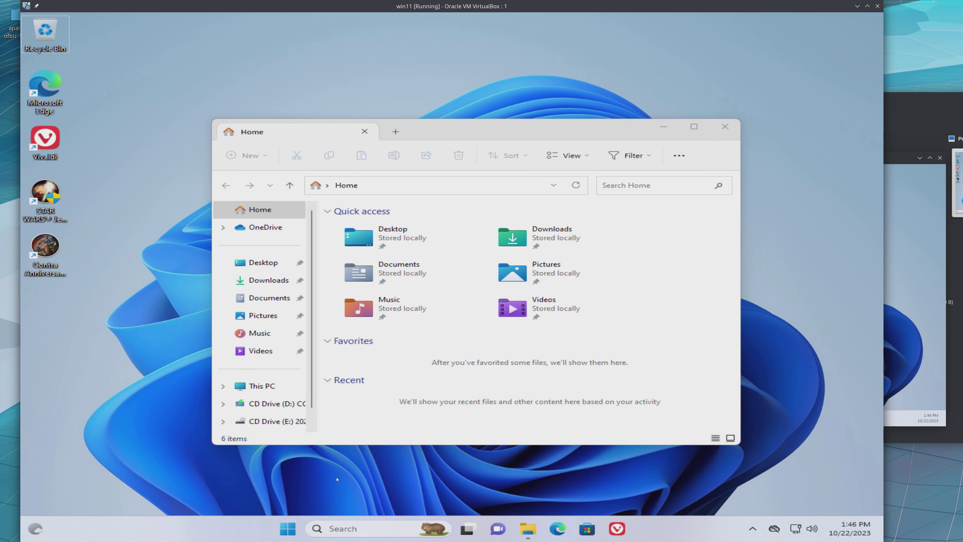
{"action": "key", "text": "super"}
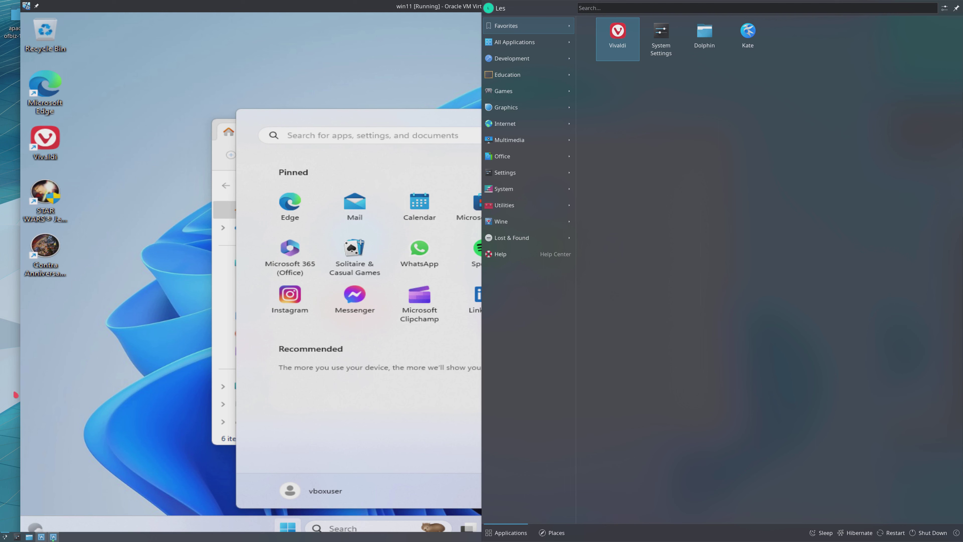
{"action": "key", "text": "super"}
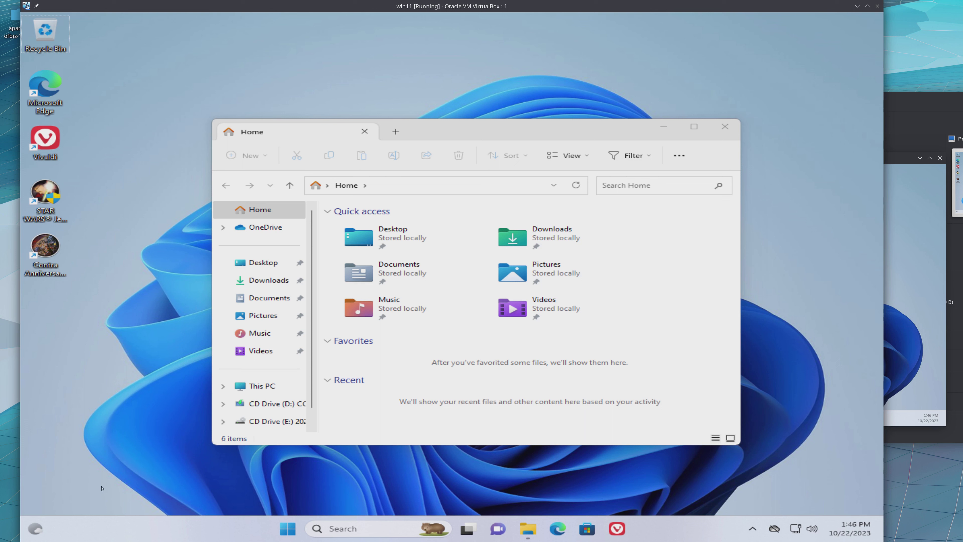
{"action": "mouse_move", "coordinate": [186, 538]}
{"action": "right_click", "coordinate": [1, 524]}
{"action": "left_click", "coordinate": [92, 342]}
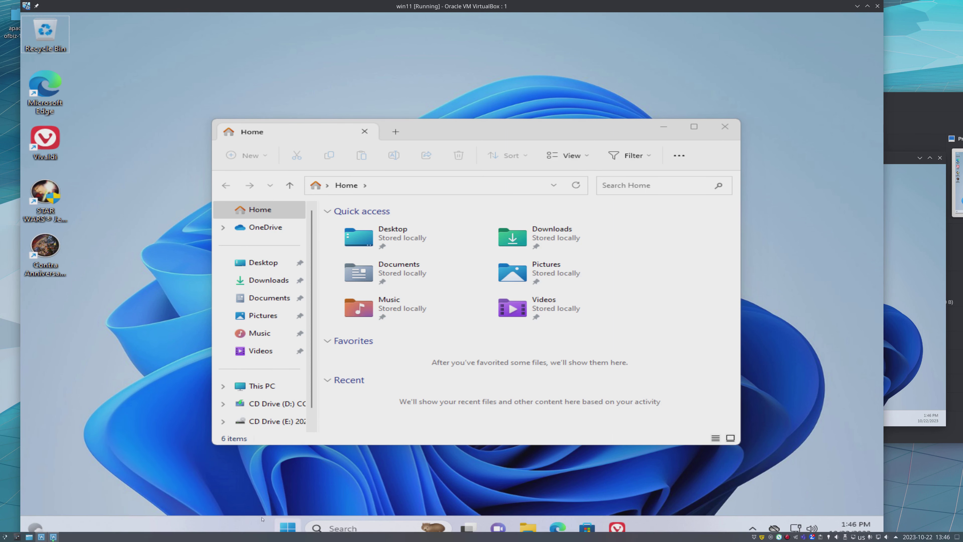
- Search for Vivaldi in the Windows virtual machine and open the browser on Desktop 4
{"action": "left_click", "coordinate": [332, 529]}
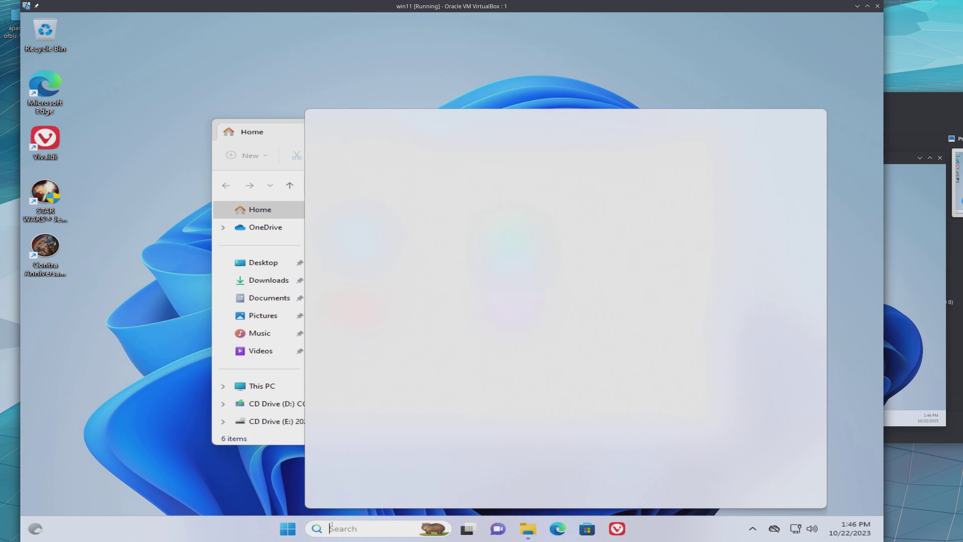
{"action": "type", "text": "vidi"}
{"action": "key", "text": "BackSpace"}
{"action": "key", "text": "BackSpace"}
{"action": "key", "text": "BackSpace"}
{"action": "type", "text": "v"}
{"action": "key", "text": "BackSpace"}
{"action": "key", "text": "BackSpace"}
{"action": "type", "text": "viv"}
{"action": "key", "text": "Escape"}
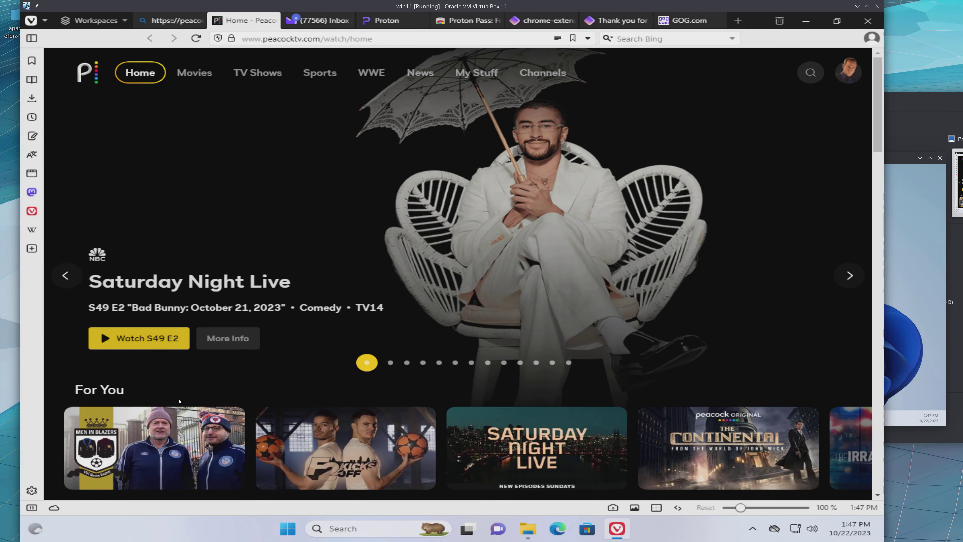
- Review Desktop 4 in Task View, visit the neighbouring empty desktop, and return to the Vivaldi window after checking Task View again
{"action": "key", "text": "super+Tab"}
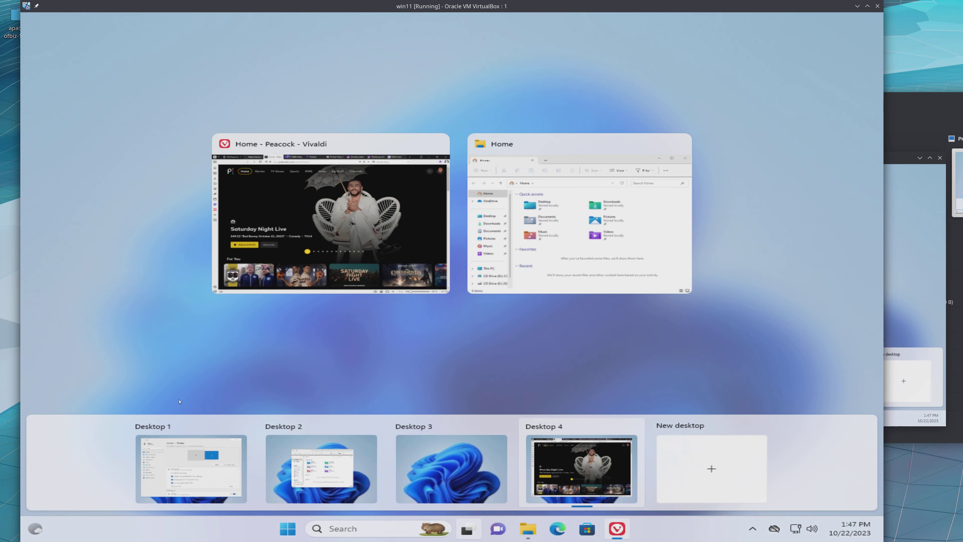
{"action": "key", "text": "super+Tab"}
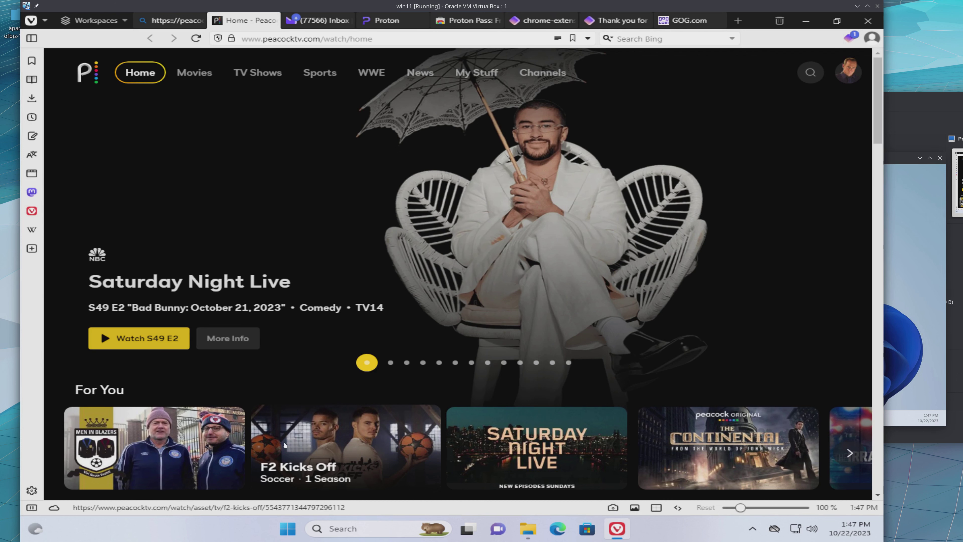
{"action": "key", "text": "ctrl+super+Right"}
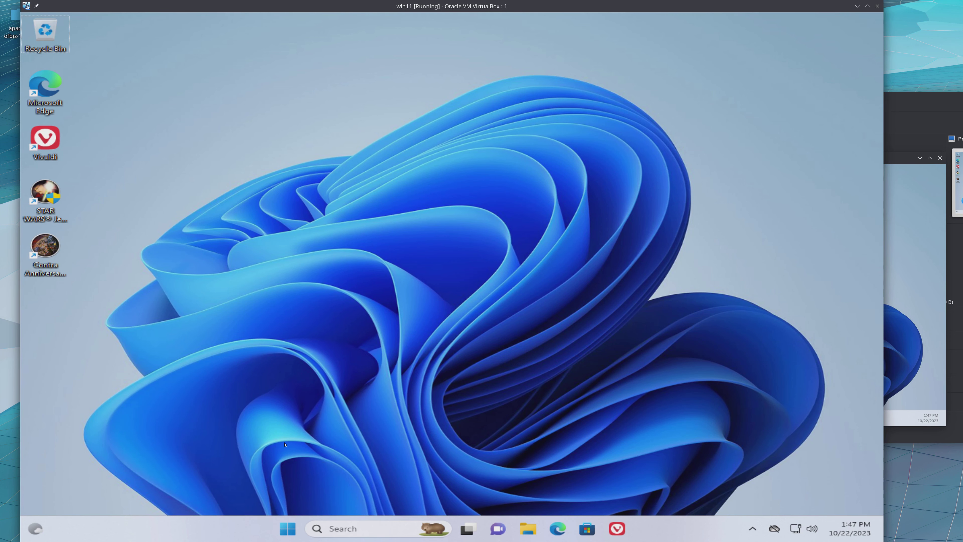
{"action": "key", "text": "ctrl+super+Left"}
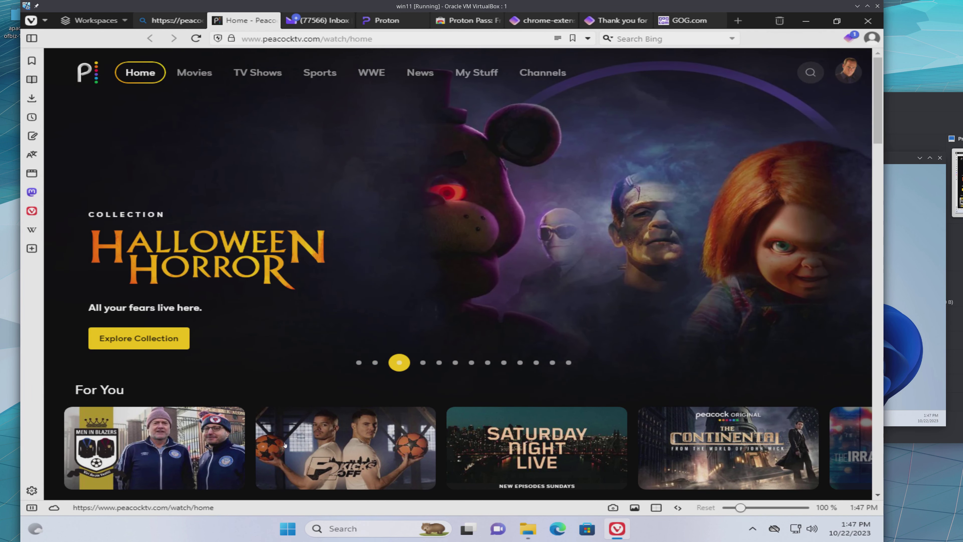
{"action": "left_click", "coordinate": [467, 528]}
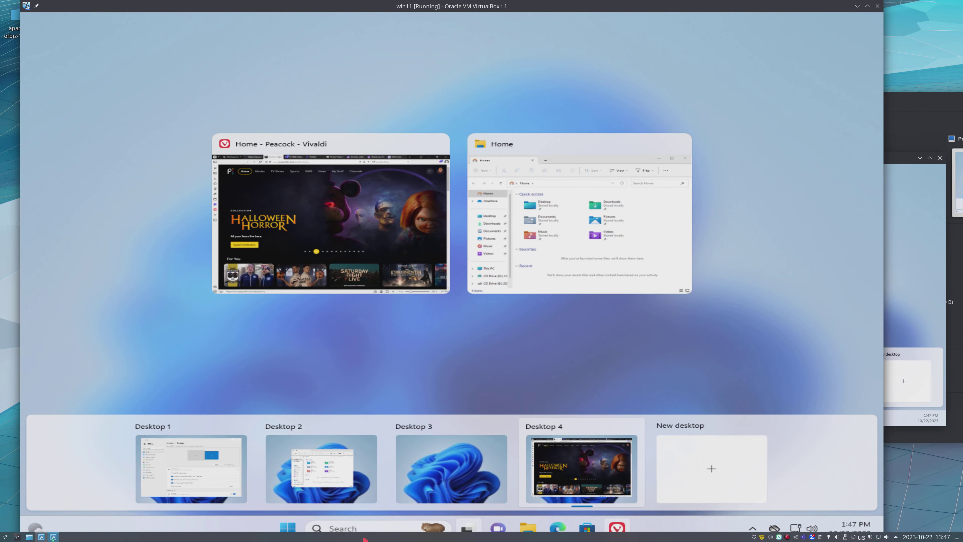
{"action": "left_click", "coordinate": [229, 356]}
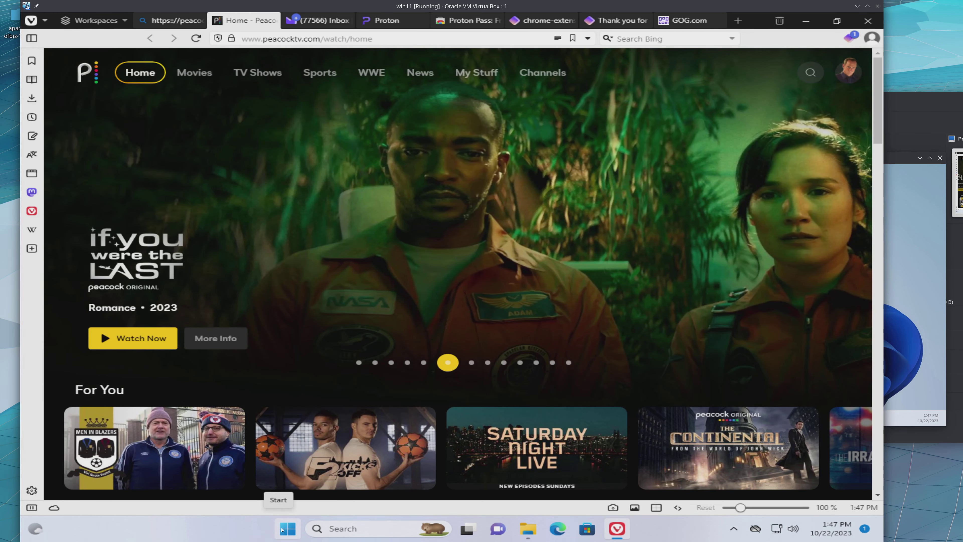
- Shut down the Windows 11 virtual machine
{"action": "left_click", "coordinate": [283, 530]}
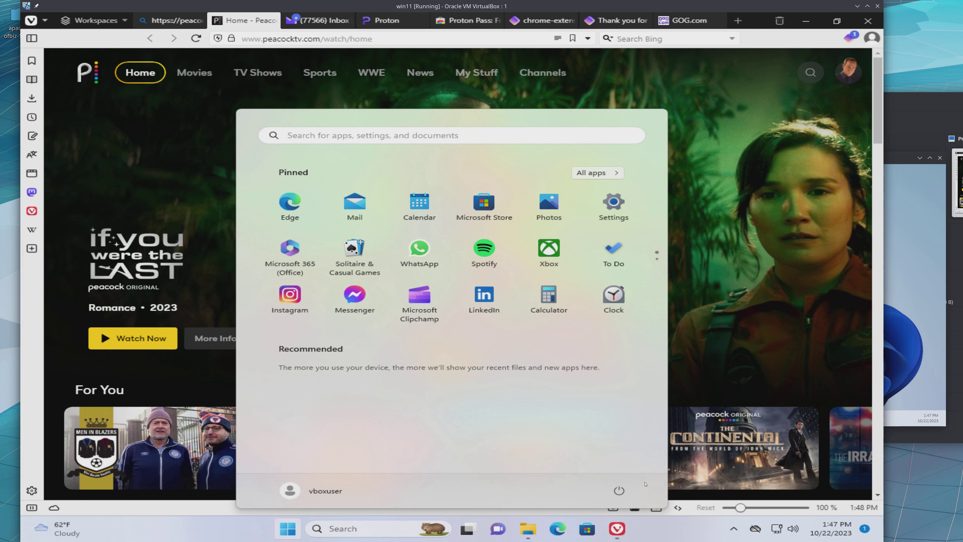
{"action": "left_click", "coordinate": [627, 486]}
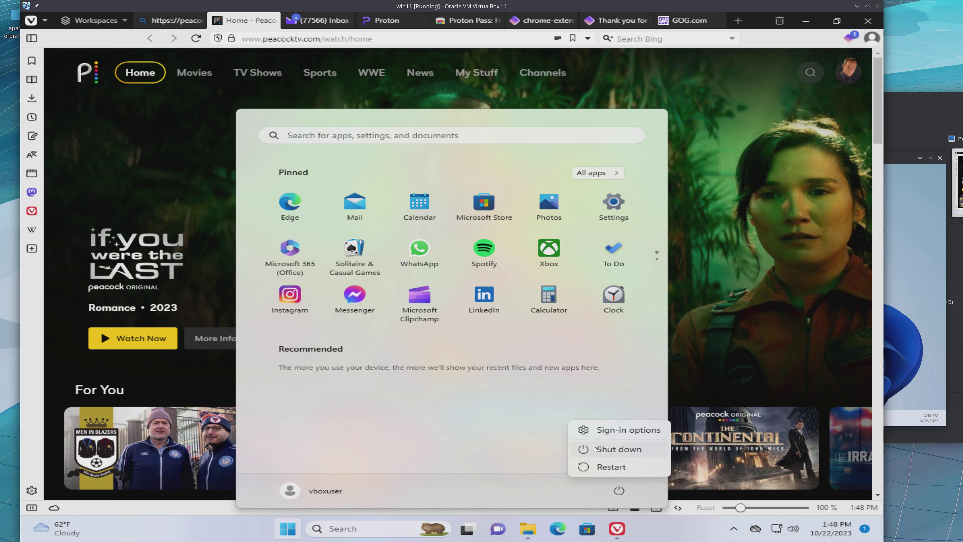
{"action": "left_click", "coordinate": [600, 451]}
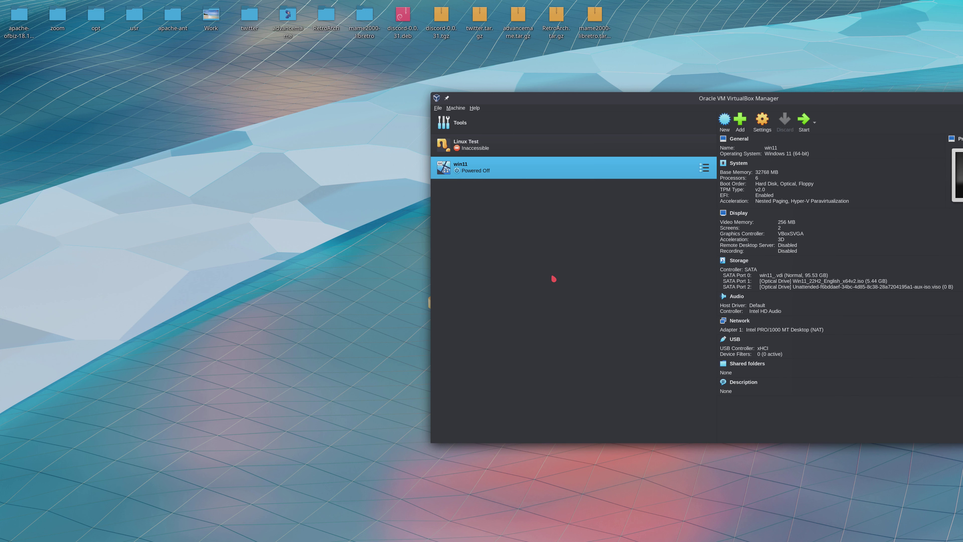
- Switch to another KDE Plasma activity and open the application launcher there
{"action": "key", "text": "super+Tab"}
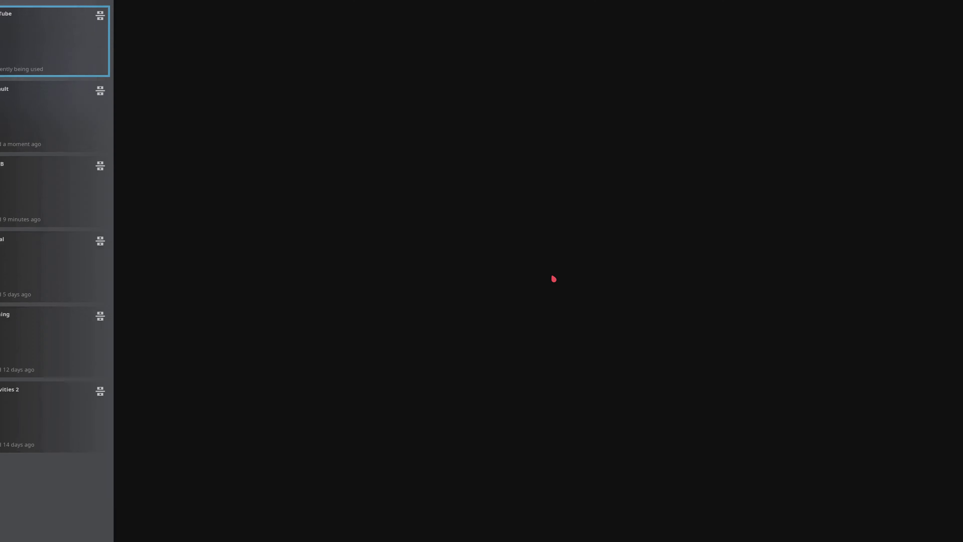
{"action": "key", "text": "super"}
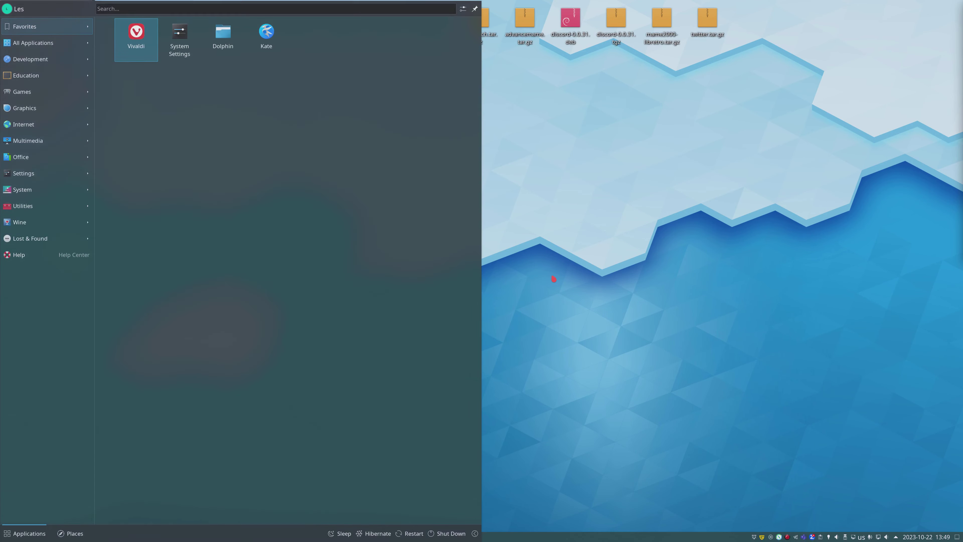